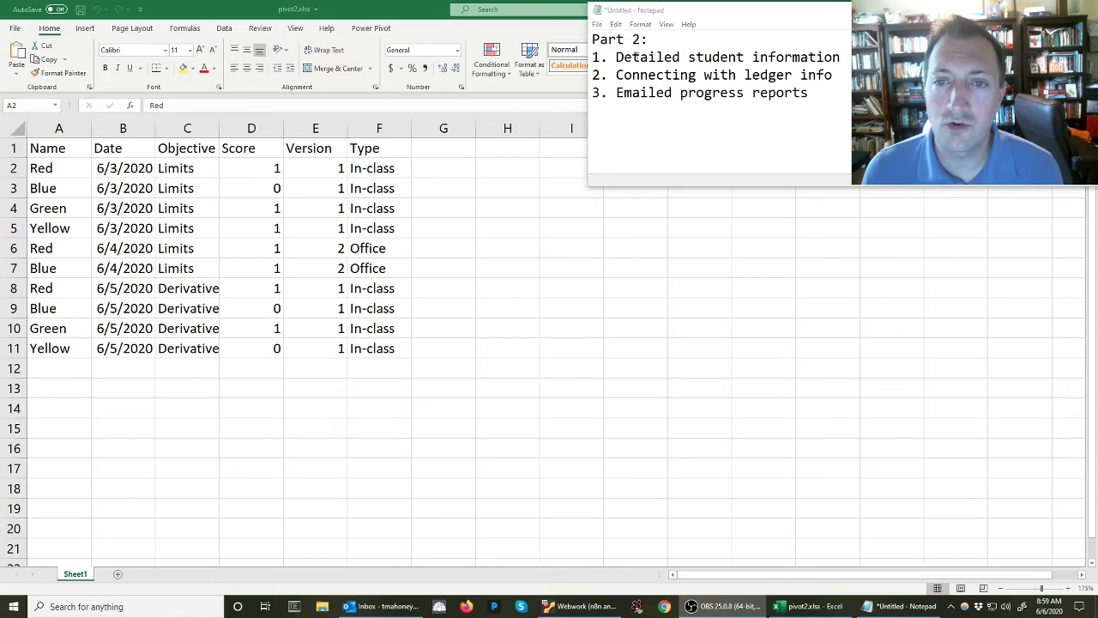
Review the three Part 2 topics in the Notepad outline, including student information, ledger connection and emailed progress reports
{"action": "left_click_drag", "start_coordinate": [592, 57], "coordinate": [849, 56]}
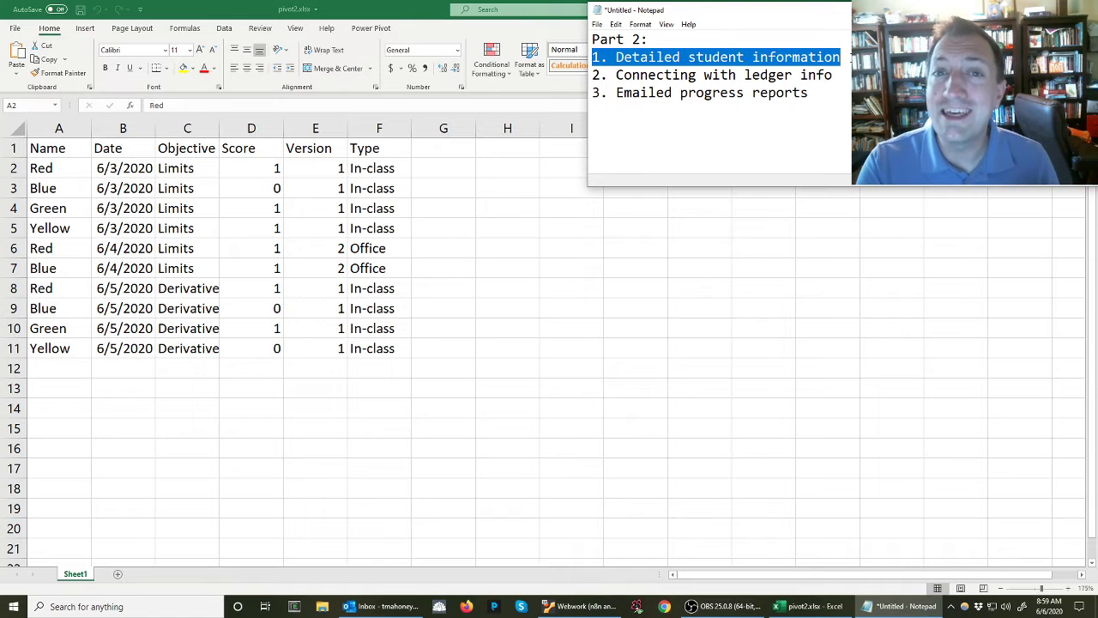
{"action": "left_click", "coordinate": [58, 172]}
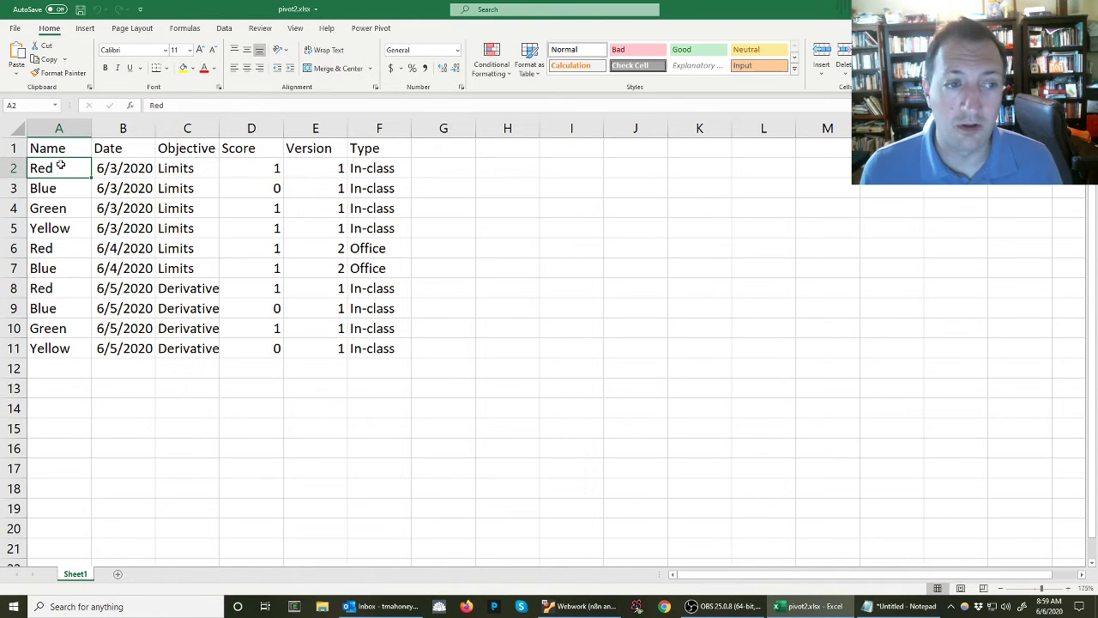
{"action": "left_click", "coordinate": [905, 607]}
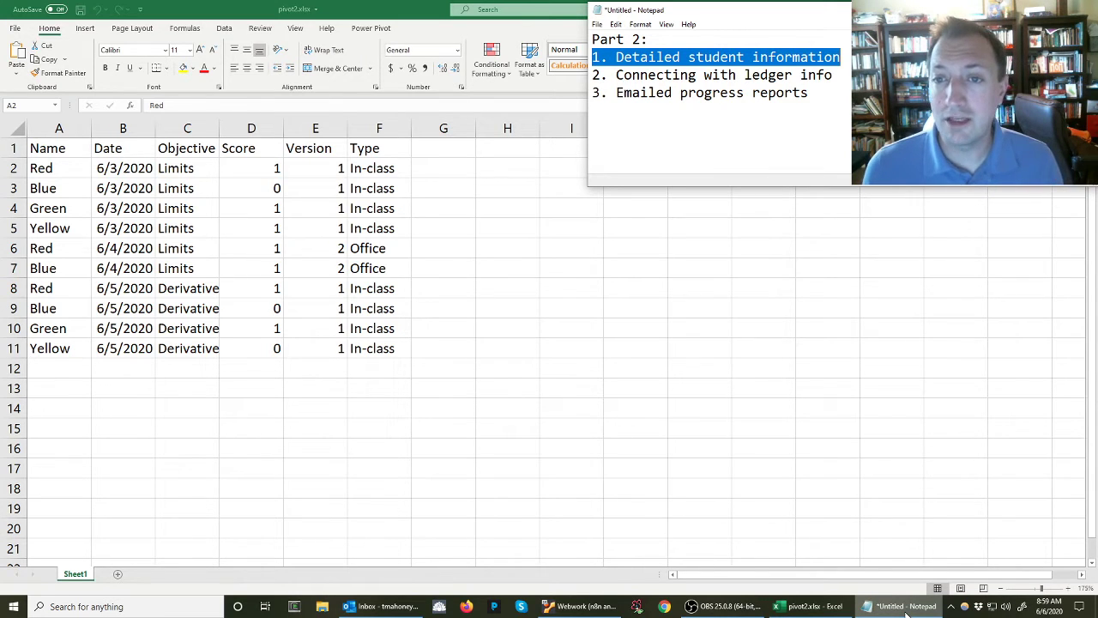
{"action": "left_click_drag", "start_coordinate": [616, 76], "coordinate": [832, 76]}
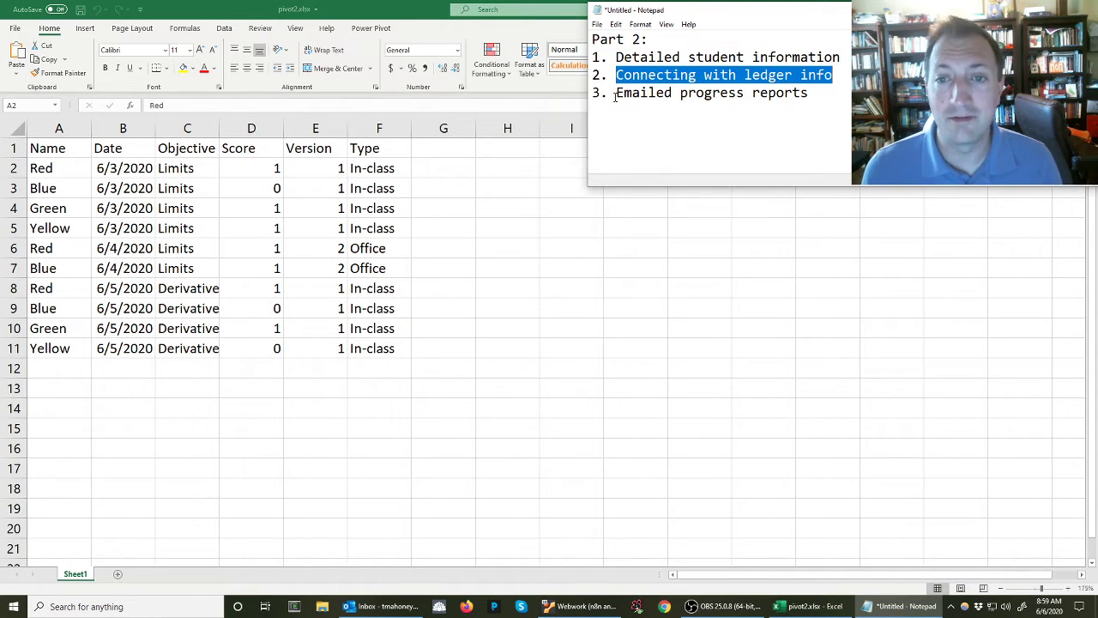
{"action": "left_click_drag", "start_coordinate": [615, 94], "coordinate": [820, 97]}
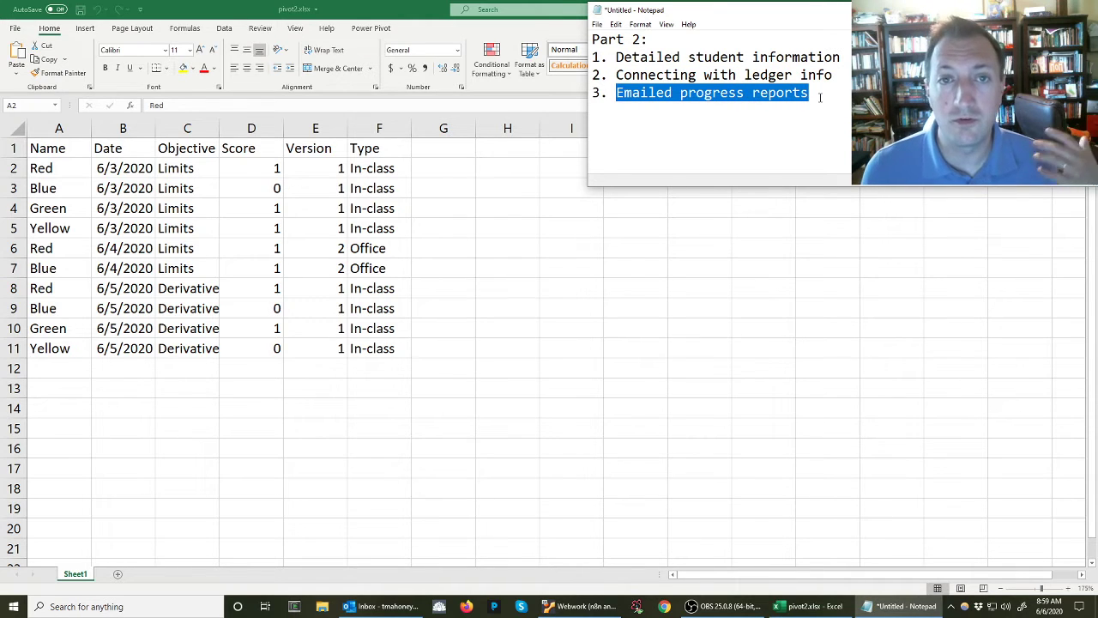
{"action": "left_click", "coordinate": [820, 97]}
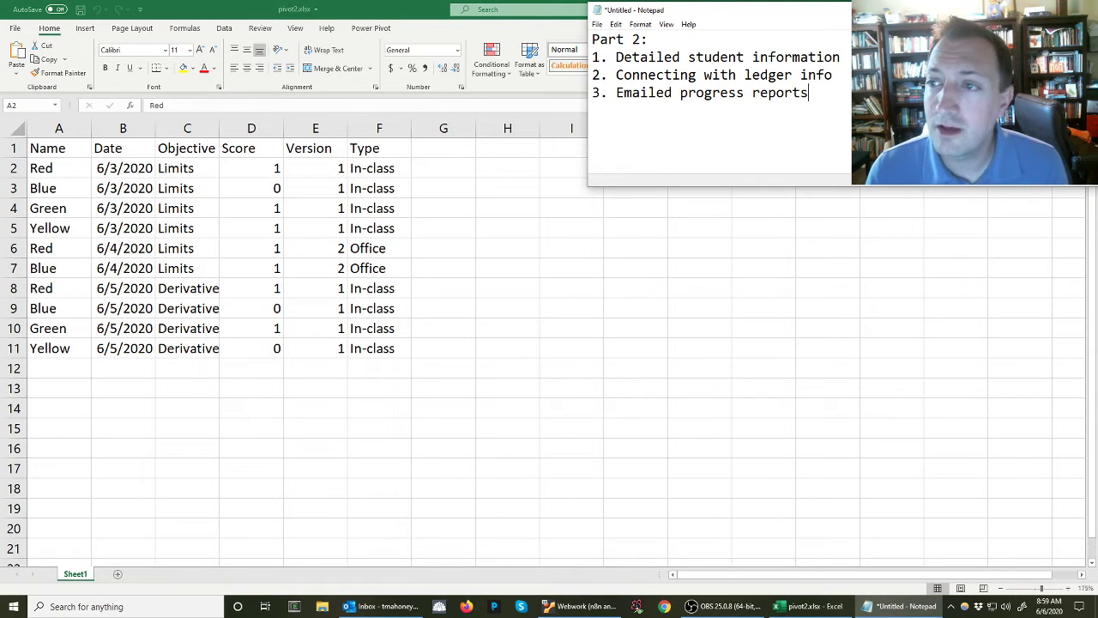
Switch back to Excel and convert the range A1:F11 on Sheet1 into a table with headers
{"action": "key", "text": "alt+Tab"}
{"action": "left_click_drag", "start_coordinate": [47, 147], "coordinate": [381, 353]}
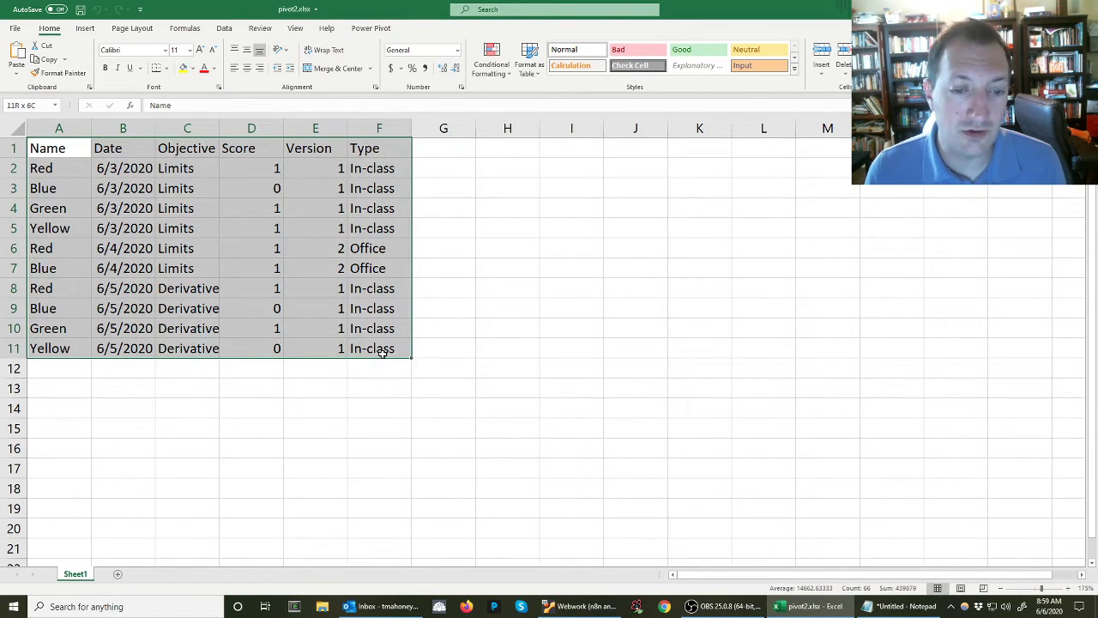
{"action": "left_click", "coordinate": [85, 29]}
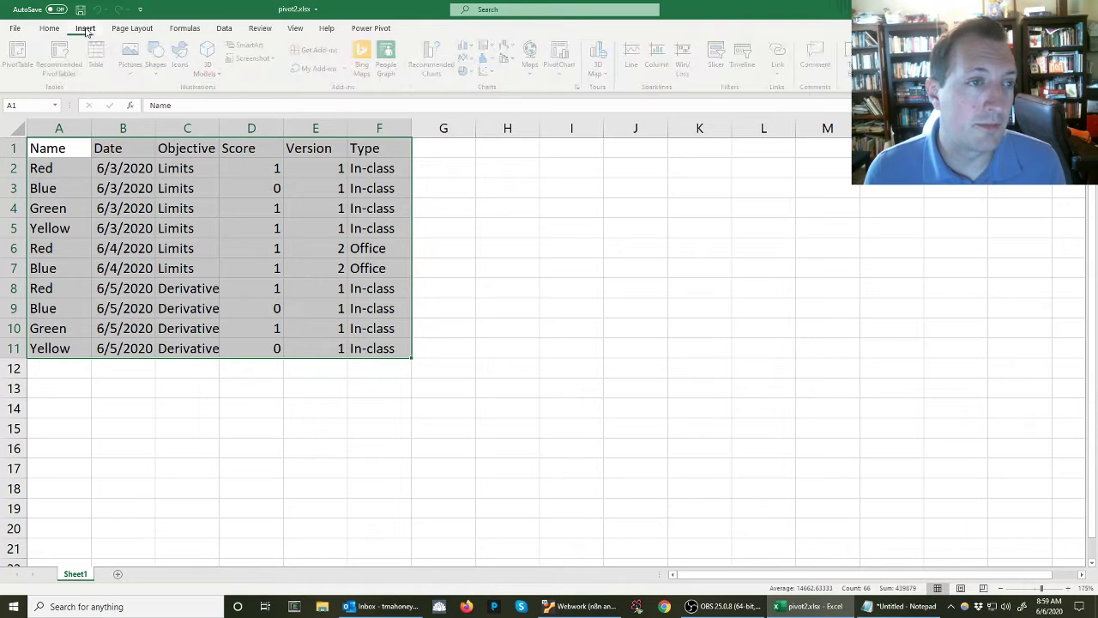
{"action": "left_click", "coordinate": [99, 56]}
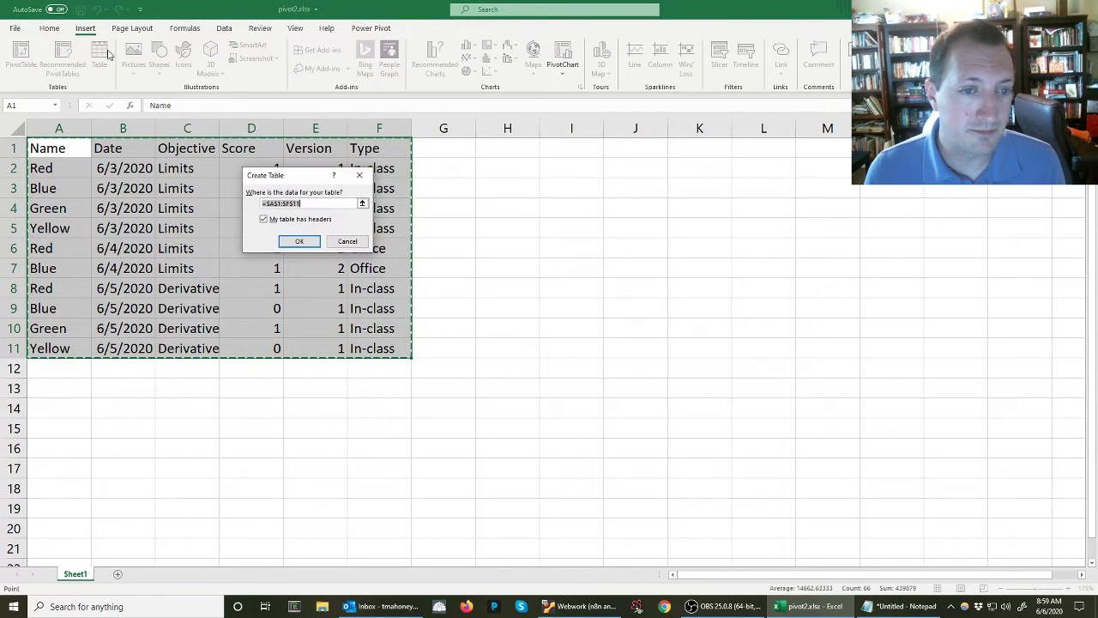
{"action": "left_click", "coordinate": [300, 242]}
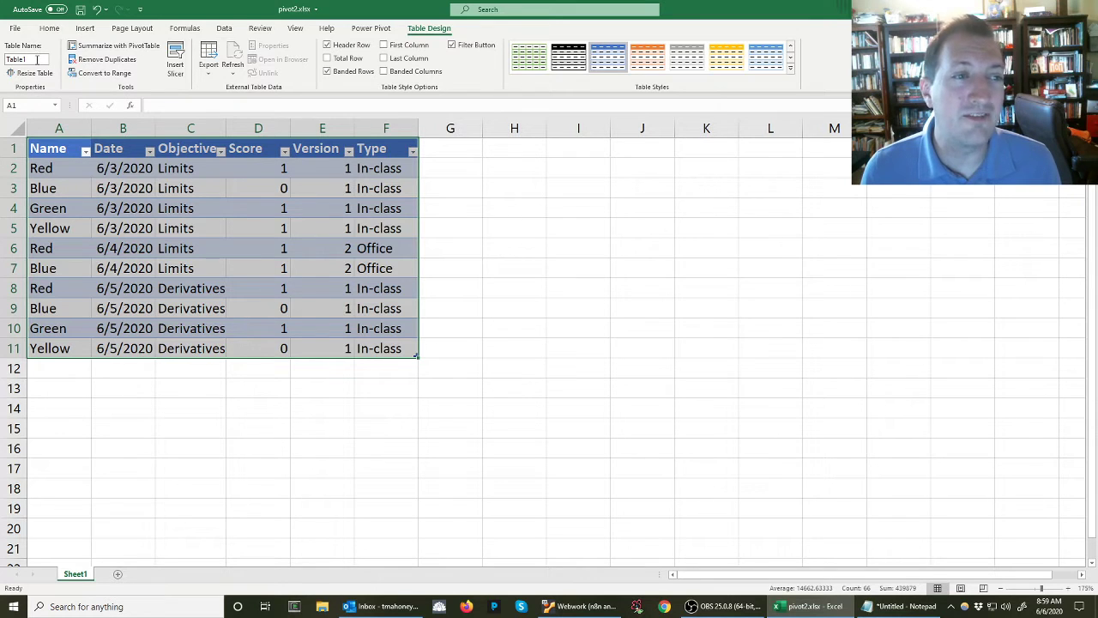
Name the new table on Sheet1 Ledger
{"action": "left_click", "coordinate": [36, 59]}
{"action": "type", "text": "Ledger"}
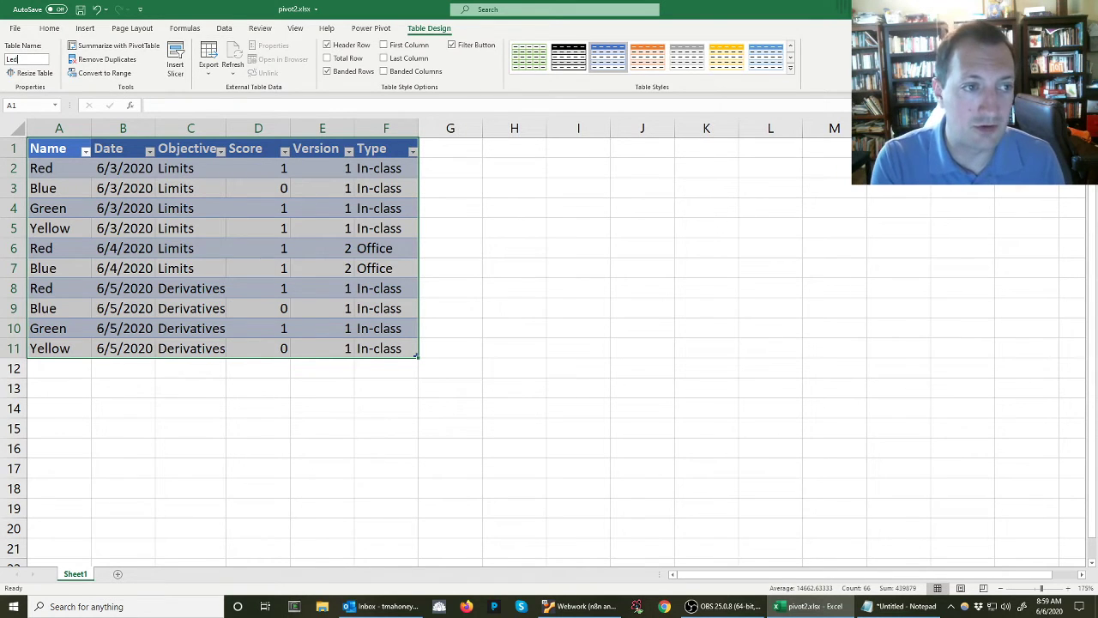
{"action": "key", "text": "Return"}
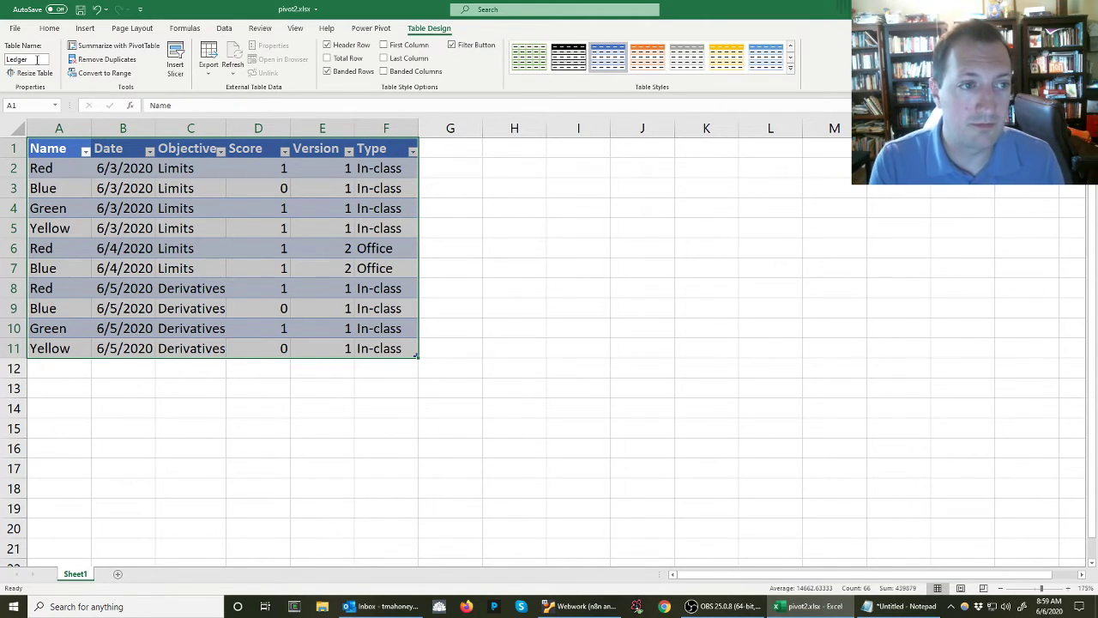
Add a new worksheet and enter the headers Key, First and Name in cells A1 to C1
{"action": "left_click", "coordinate": [119, 574]}
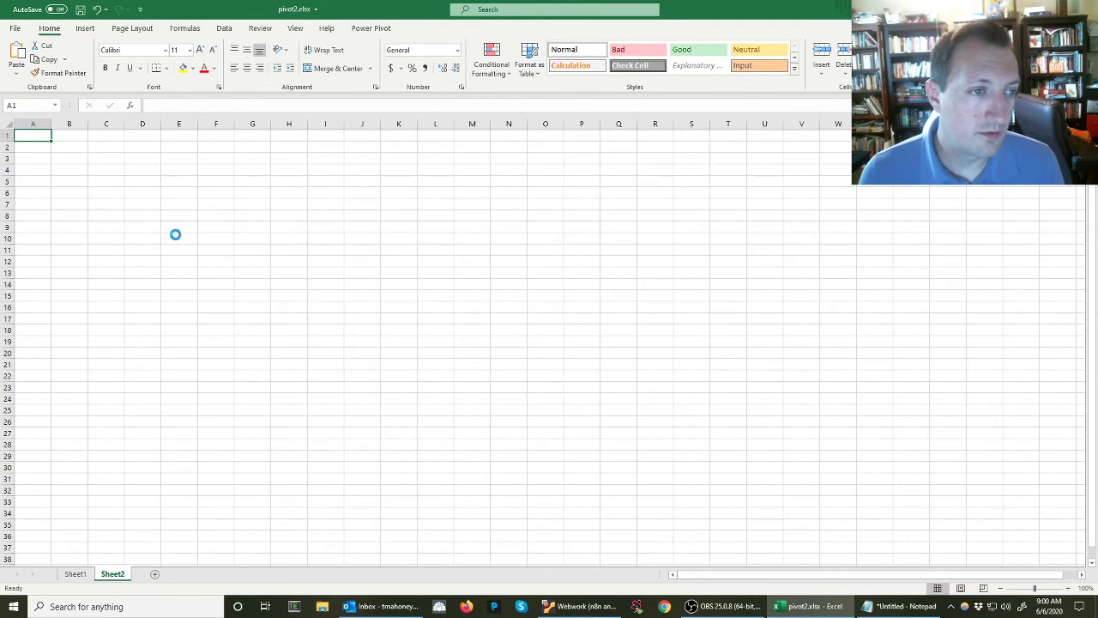
{"action": "scroll", "coordinate": [175, 234], "scroll_direction": "up", "scroll_amount": 8}
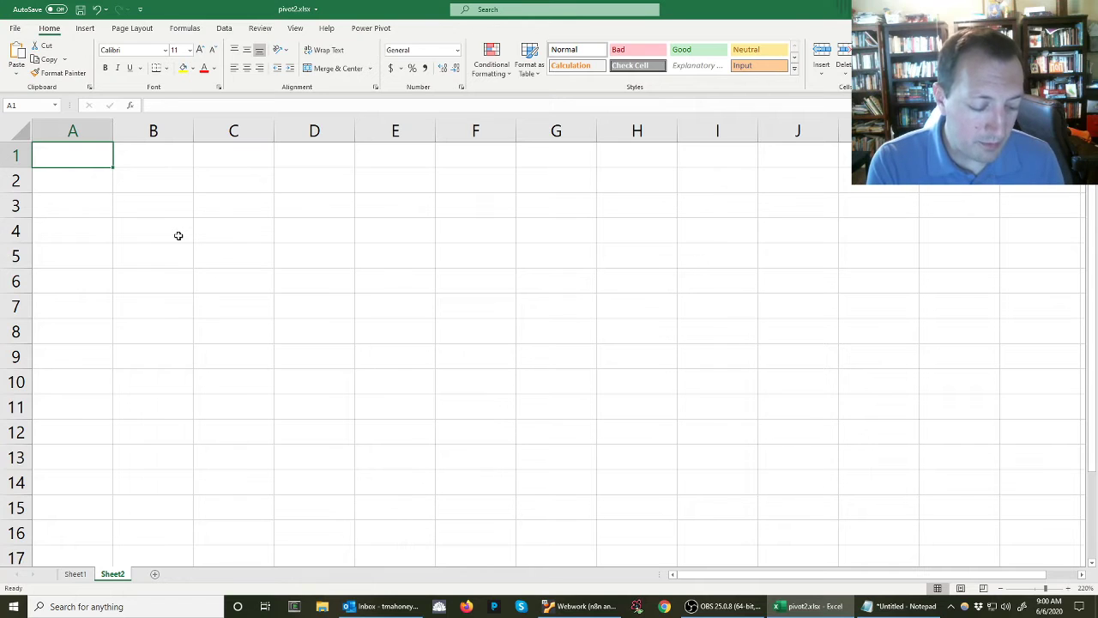
{"action": "type", "text": "Key"}
{"action": "key", "text": "Tab"}
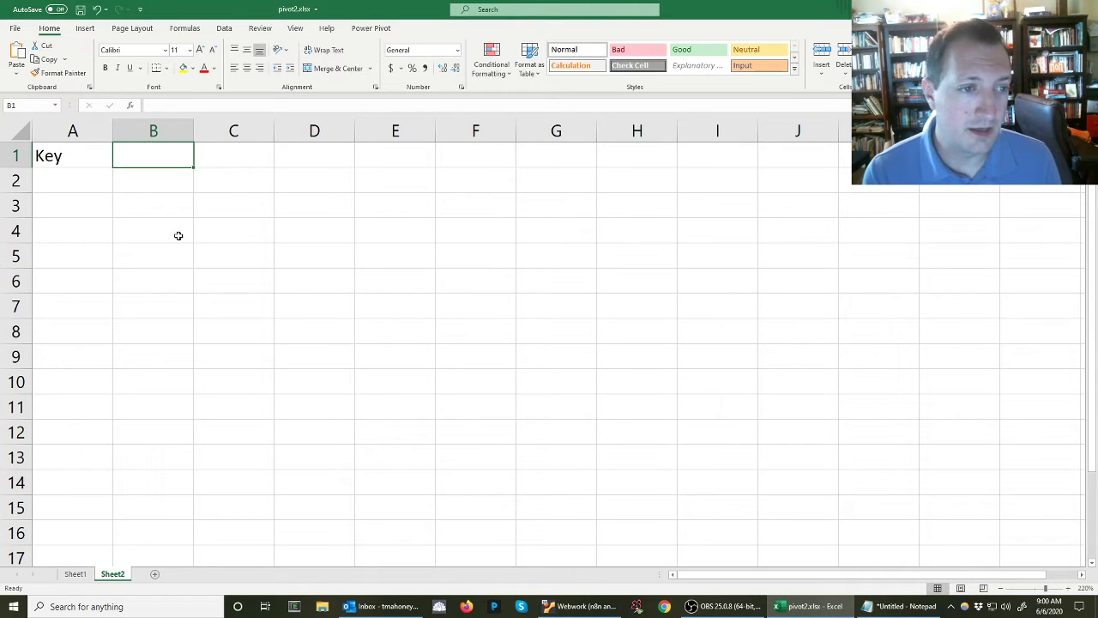
{"action": "type", "text": "First"}
{"action": "key", "text": "Tab"}
{"action": "type", "text": "Name"}
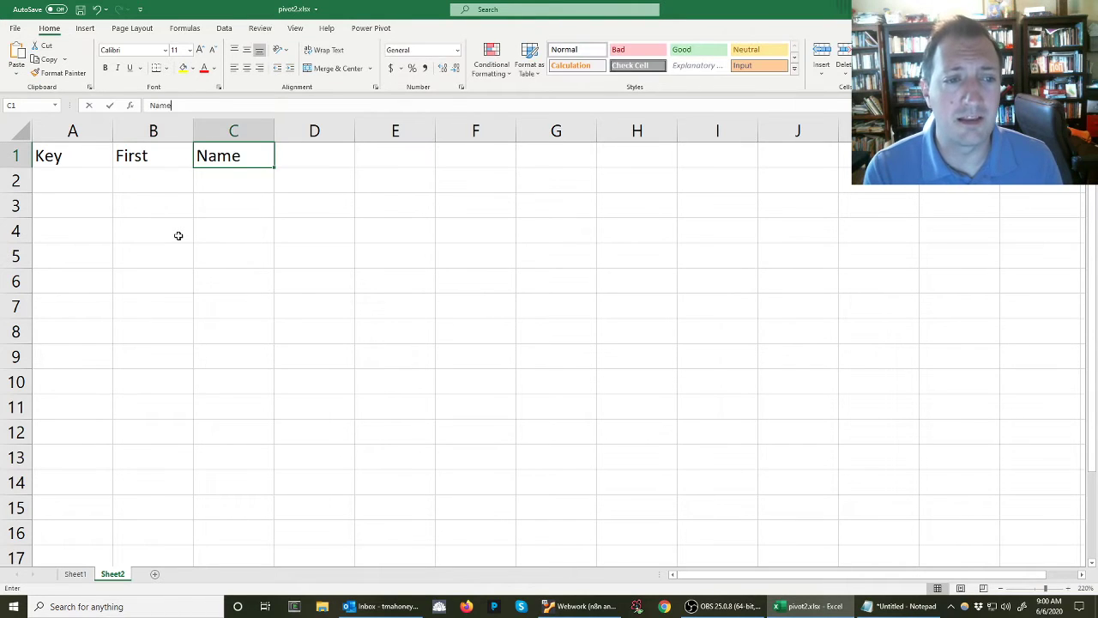
Enter the header Email, with a capital E, in cell D1
{"action": "key", "text": "Tab"}
{"action": "type", "text": "email"}
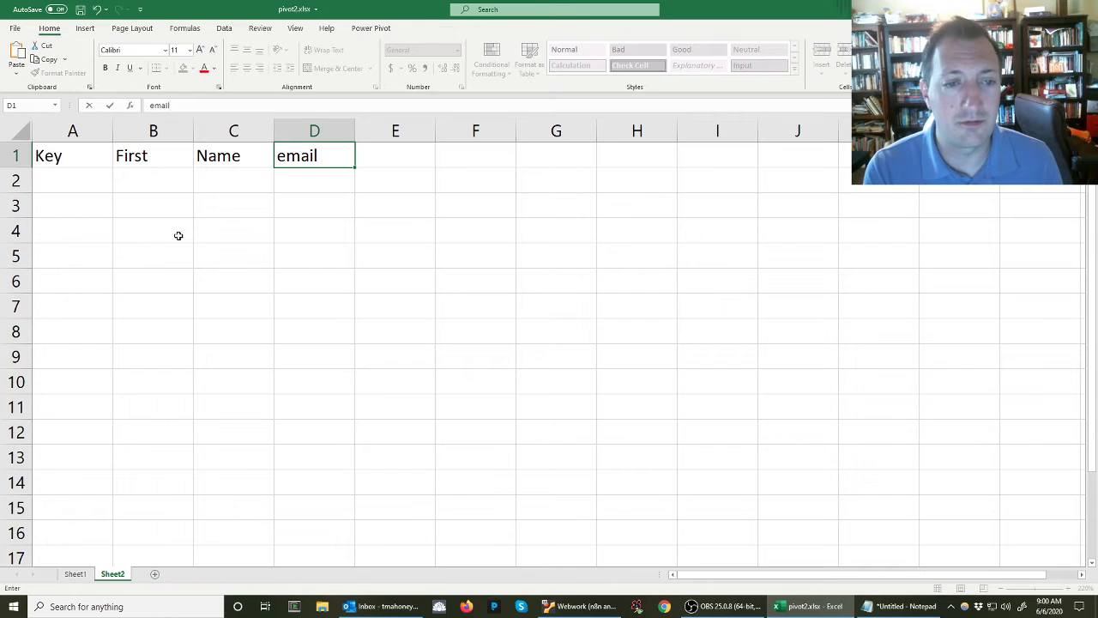
{"action": "key", "text": "BackSpace"}
{"action": "key", "text": "BackSpace"}
{"action": "key", "text": "BackSpace"}
{"action": "key", "text": "BackSpace"}
{"action": "key", "text": "BackSpace"}
{"action": "type", "text": "Me"}
{"action": "key", "text": "BackSpace"}
{"action": "key", "text": "BackSpace"}
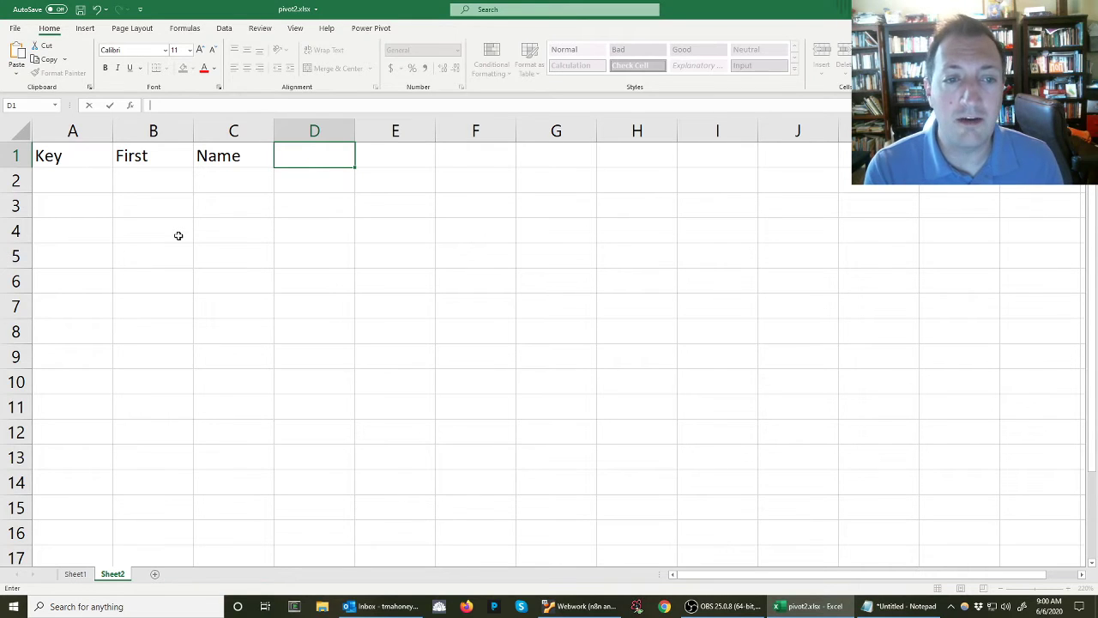
{"action": "type", "text": "Email"}
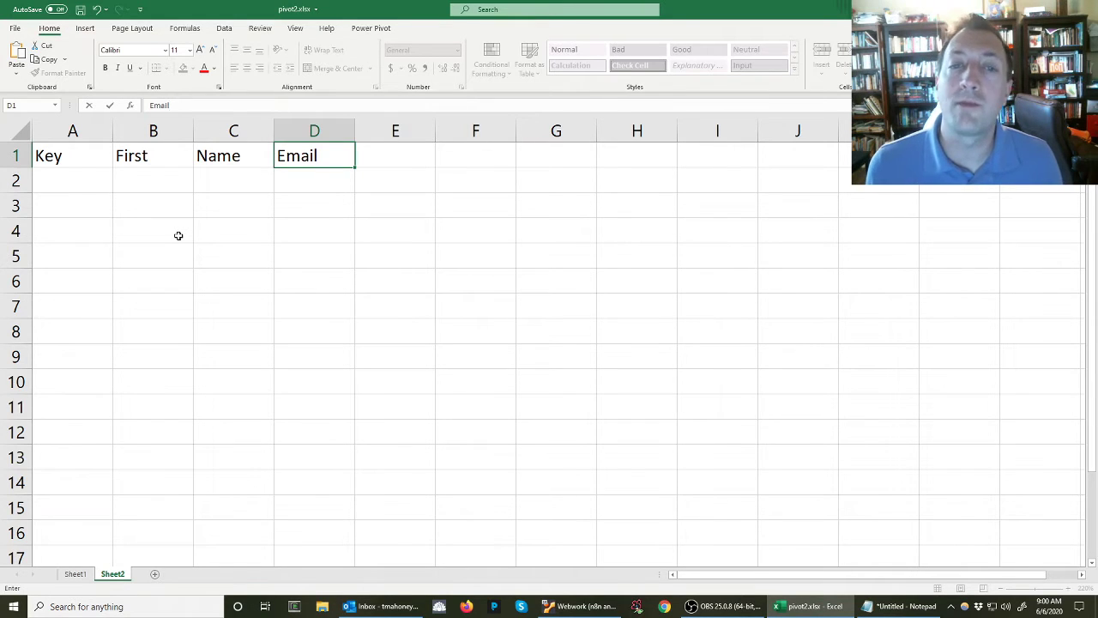
Fill row 2 with the key red1, first name One, name Red and the student's email address
{"action": "left_click", "coordinate": [111, 181]}
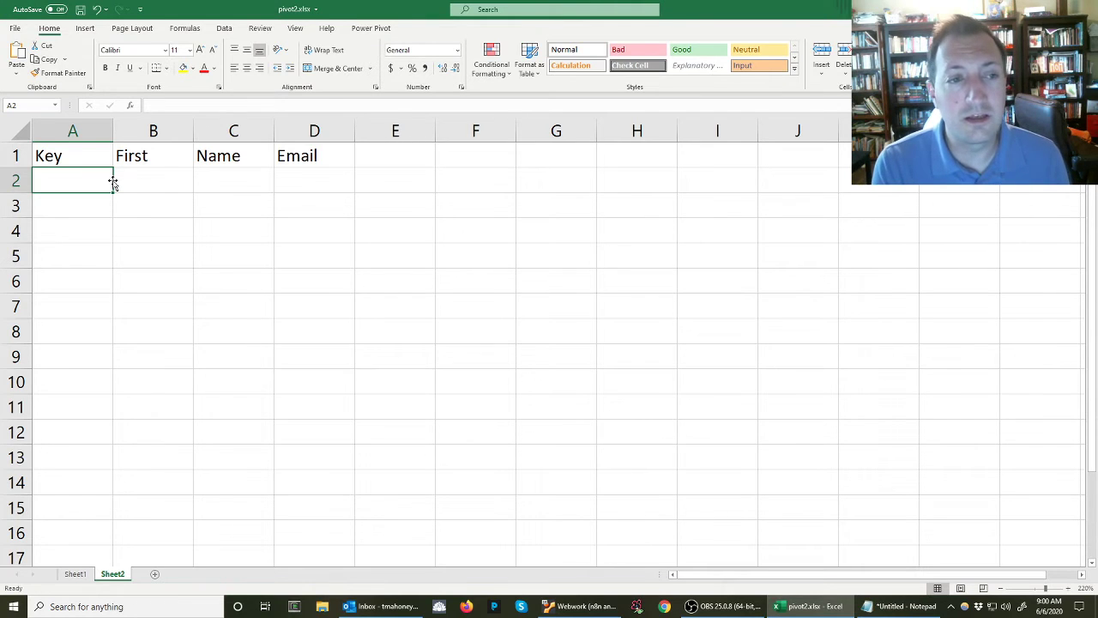
{"action": "type", "text": "red1"}
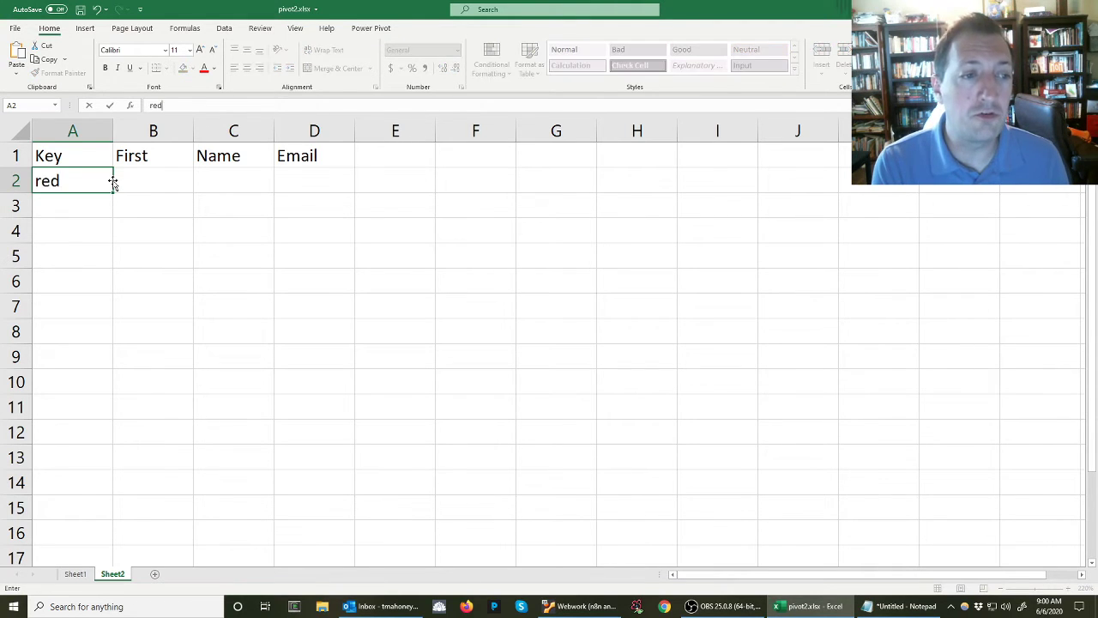
{"action": "key", "text": "Tab"}
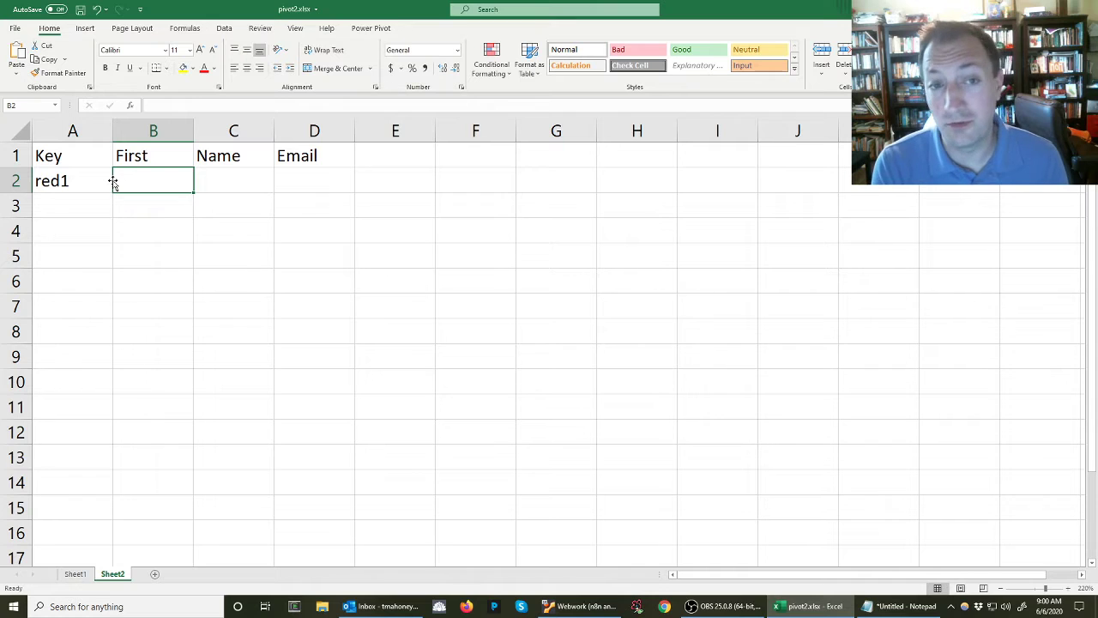
{"action": "type", "text": "One"}
{"action": "key", "text": "Tab"}
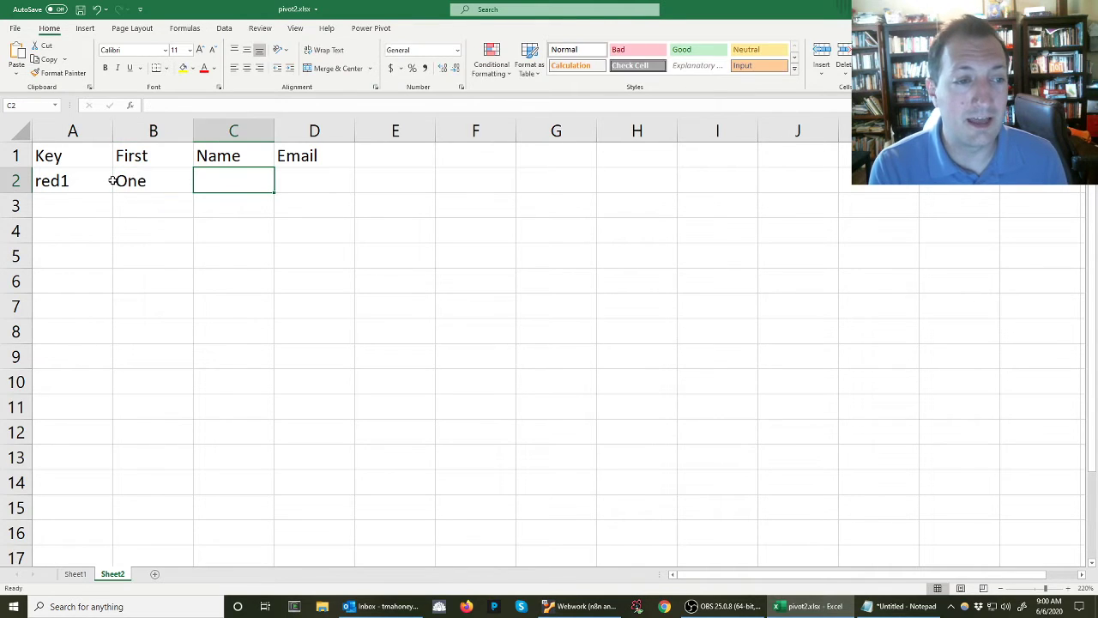
{"action": "type", "text": "Red"}
{"action": "key", "text": "Tab"}
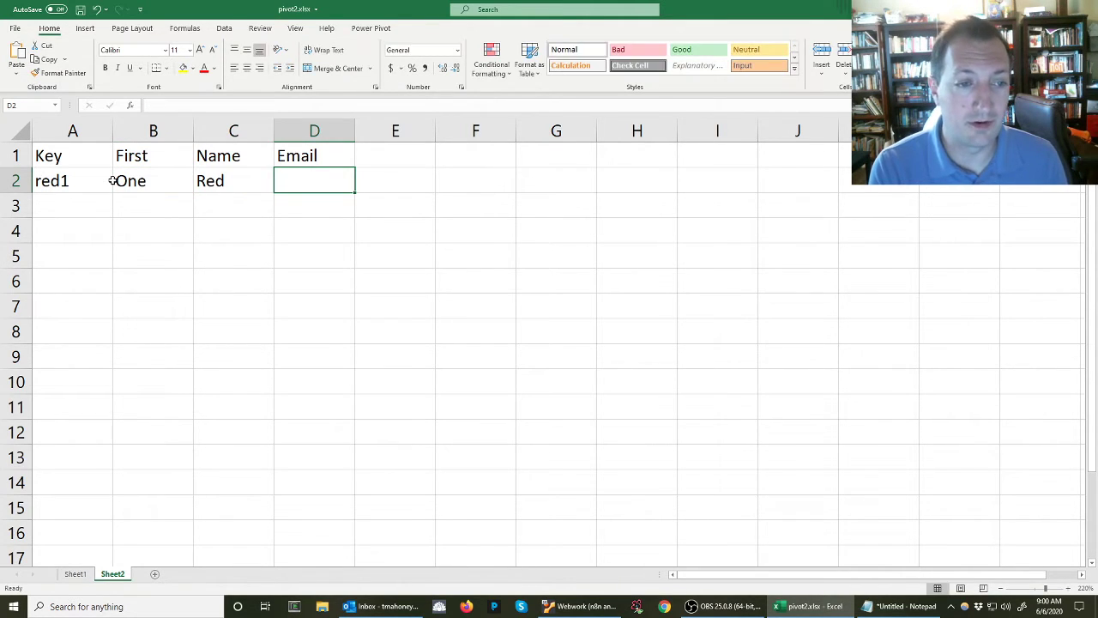
{"action": "type", "text": "red1@email.com"}
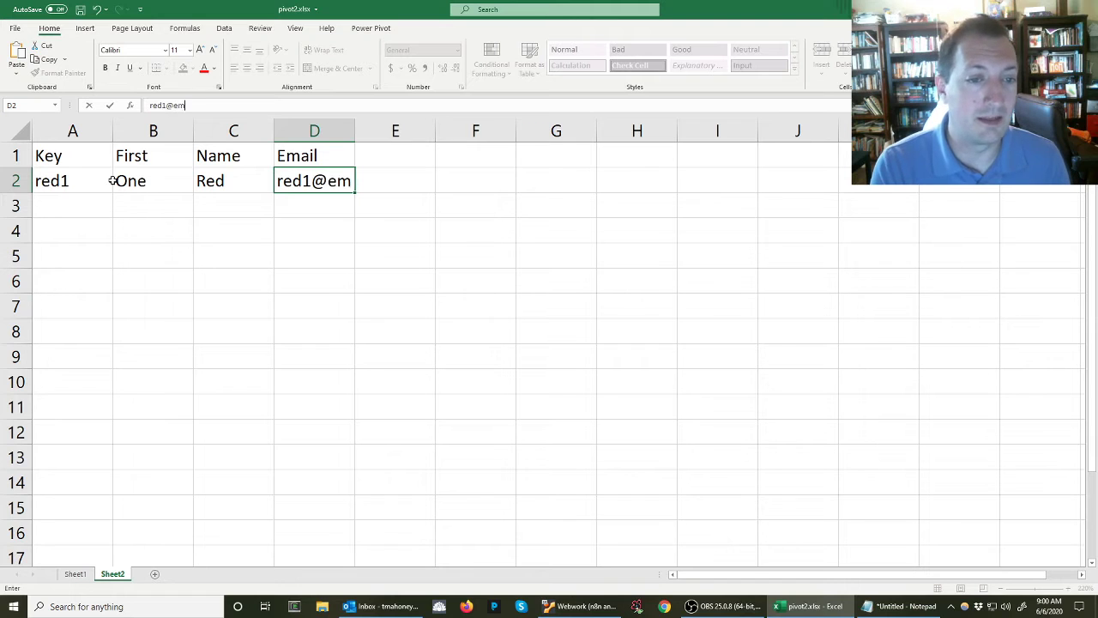
{"action": "key", "text": "ctrl+Return"}
{"action": "key", "text": "Return"}
Fill row 3 with the key red2, first name Two, name Red and the student's email address
{"action": "type", "text": "red2"}
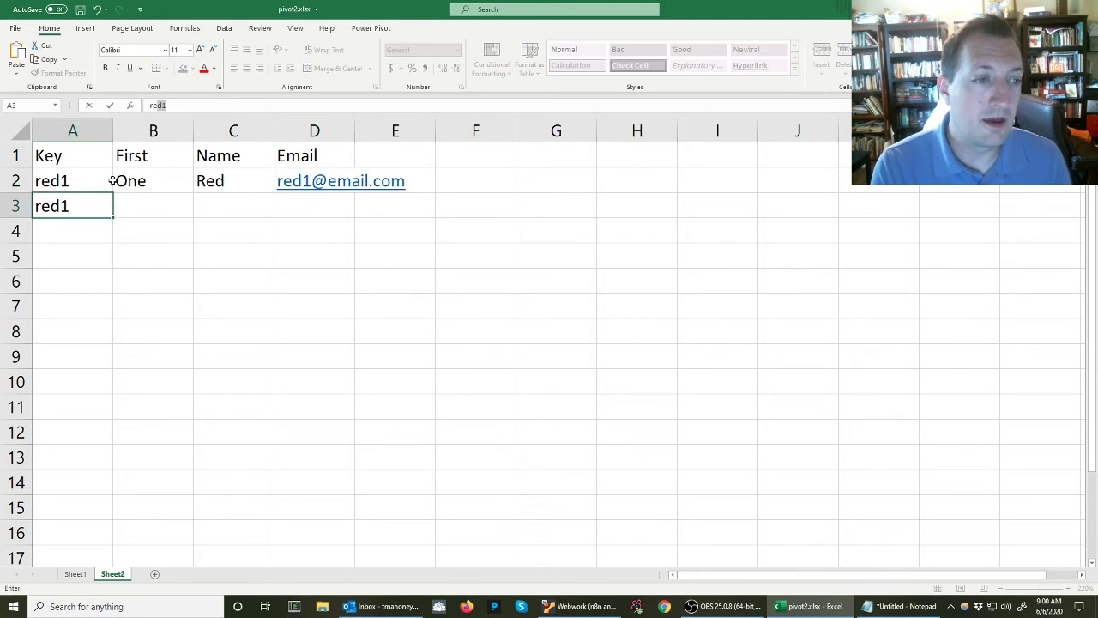
{"action": "key", "text": "Tab"}
{"action": "type", "text": "Two"}
{"action": "key", "text": "Tab"}
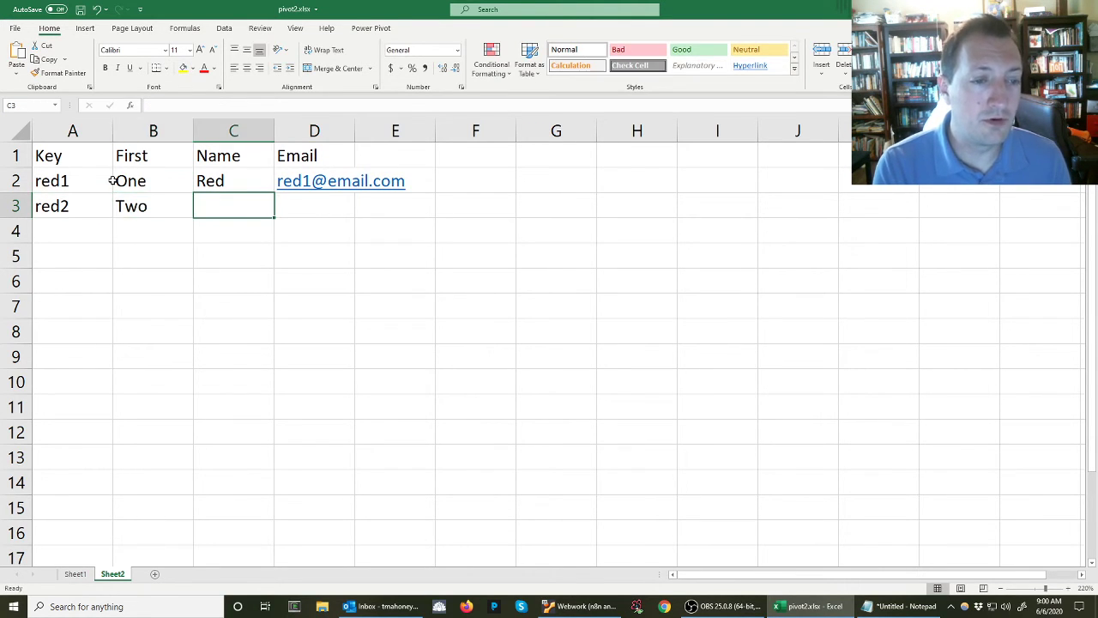
{"action": "type", "text": "Red"}
{"action": "key", "text": "Tab"}
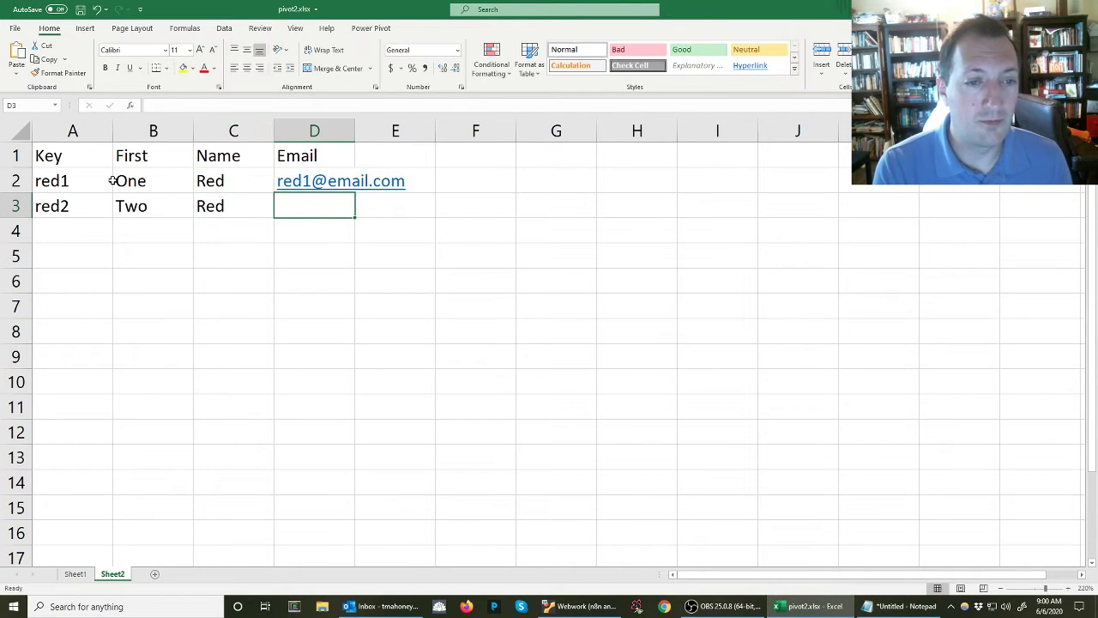
{"action": "type", "text": "red2@email.com"}
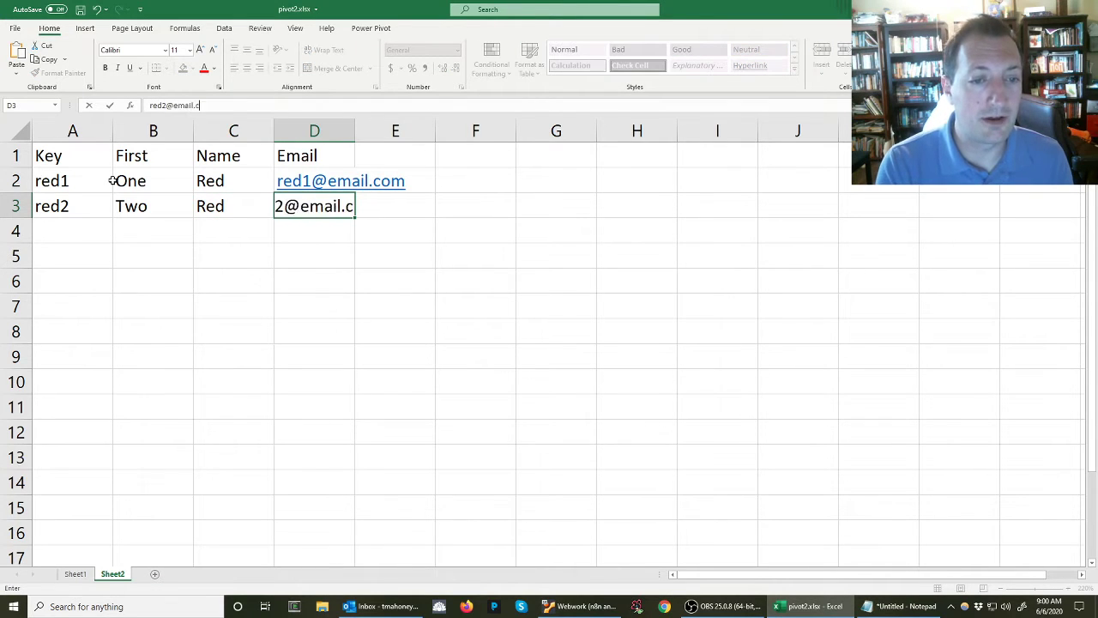
{"action": "key", "text": "Return"}
{"action": "type", "text": "ye"}
{"action": "key", "text": "BackSpace"}
{"action": "key", "text": "BackSpace"}
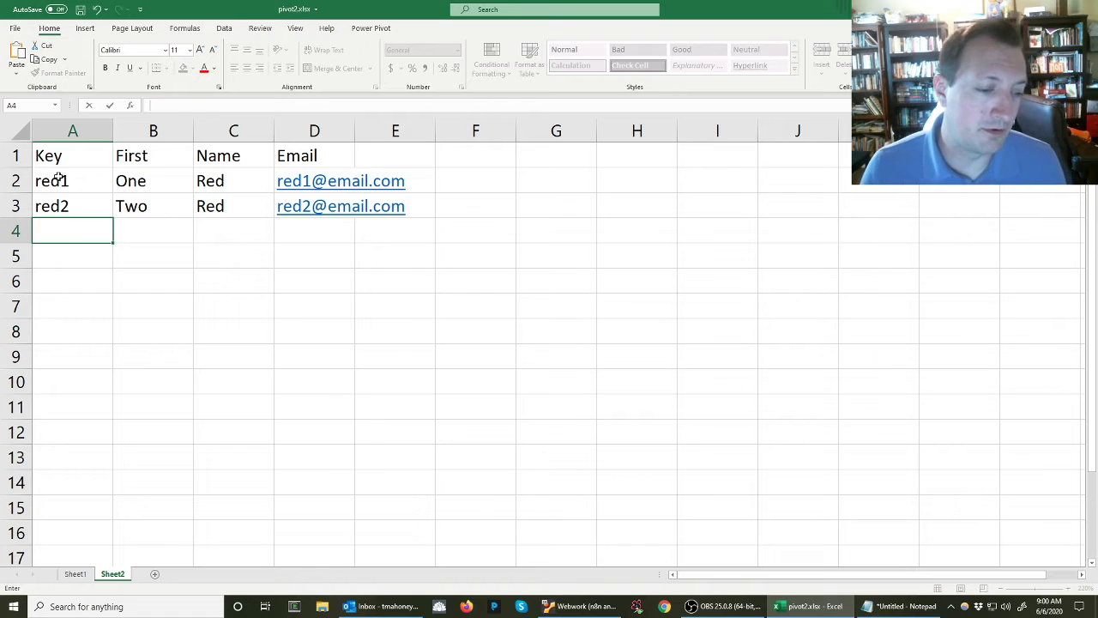
Check the names on Sheet1, and fill row 4 of Sheet2 with key green, first name A, name Green and the student's email address
{"action": "left_click", "coordinate": [74, 573]}
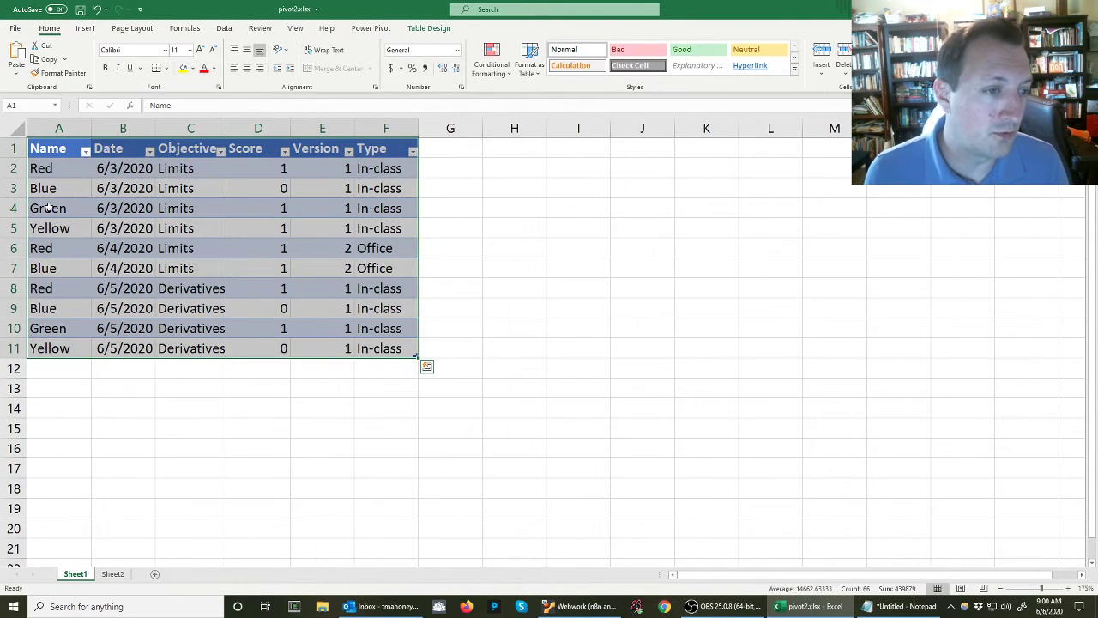
{"action": "left_click", "coordinate": [112, 574]}
{"action": "type", "text": "gre"}
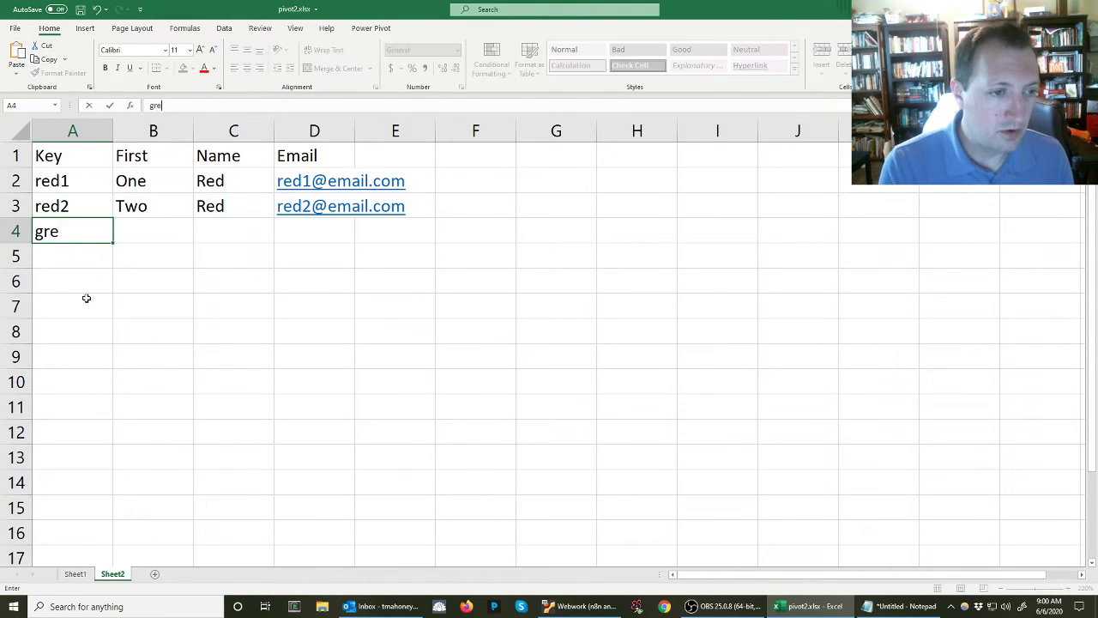
{"action": "type", "text": "en"}
{"action": "key", "text": "Tab"}
{"action": "key", "text": "Tab"}
{"action": "key", "text": "shift+Tab"}
{"action": "type", "text": "A"}
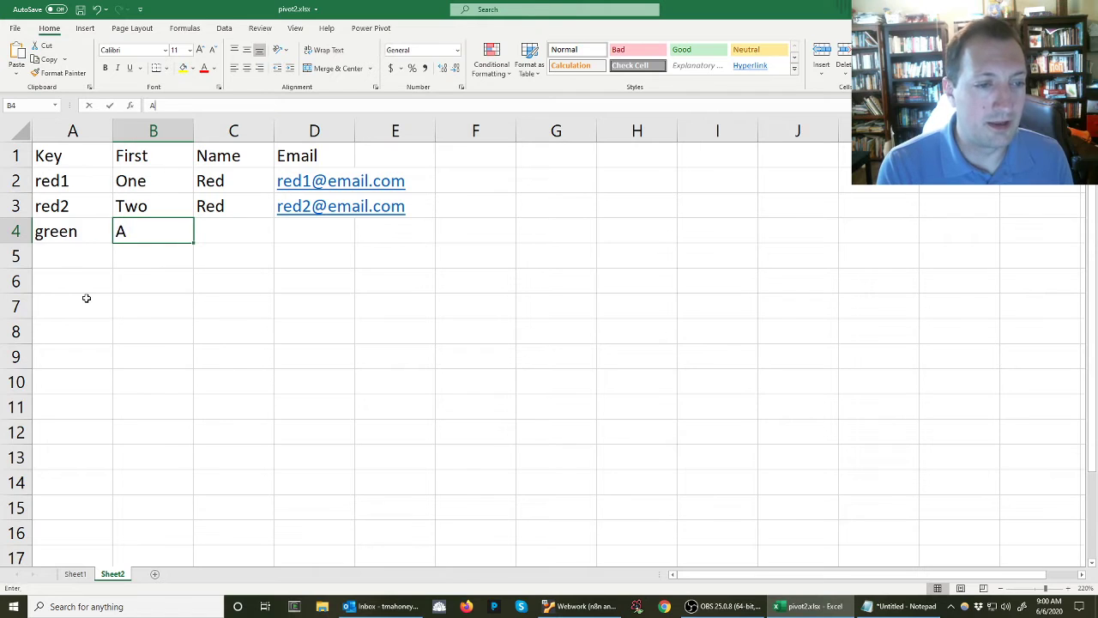
{"action": "key", "text": "Tab"}
{"action": "type", "text": "Green"}
{"action": "key", "text": "Tab"}
{"action": "type", "text": "green@email.com"}
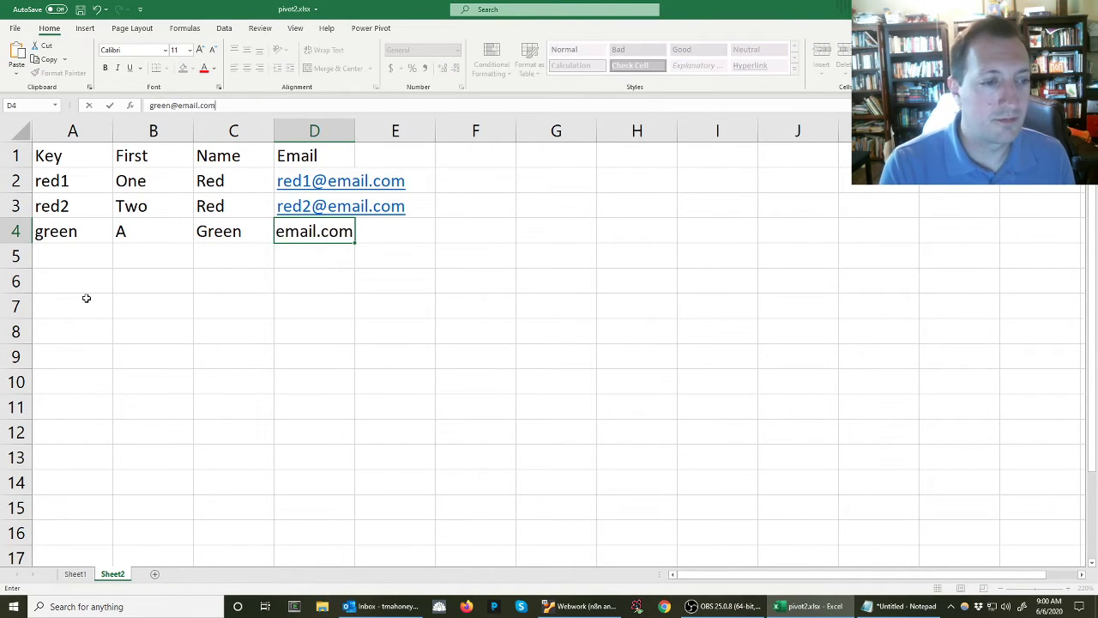
{"action": "key", "text": "Return"}
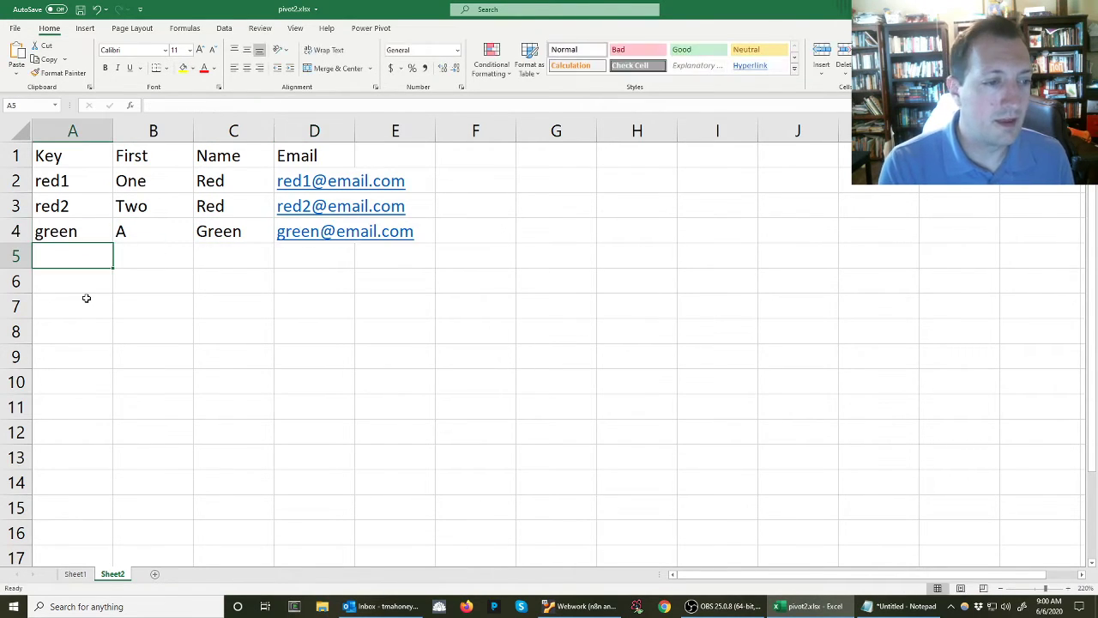
Fill row 5 with the key yellow, first name B, name Yellow and the student's email address
{"action": "type", "text": "yellow"}
{"action": "key", "text": "Tab"}
{"action": "type", "text": "B"}
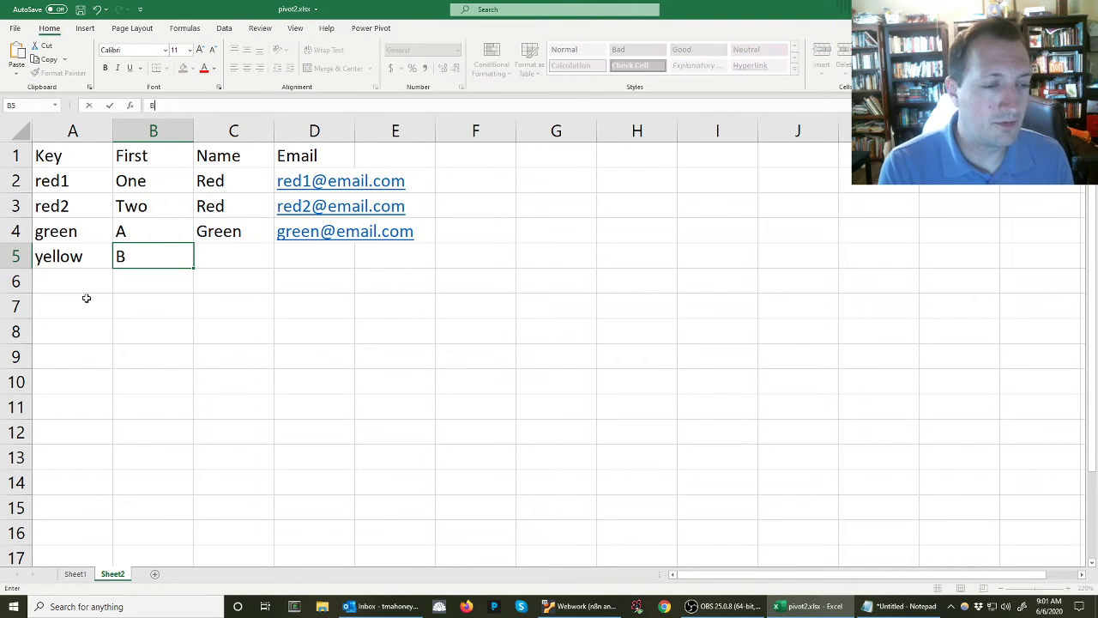
{"action": "key", "text": "Tab"}
{"action": "type", "text": "Yellow"}
{"action": "key", "text": "Tab"}
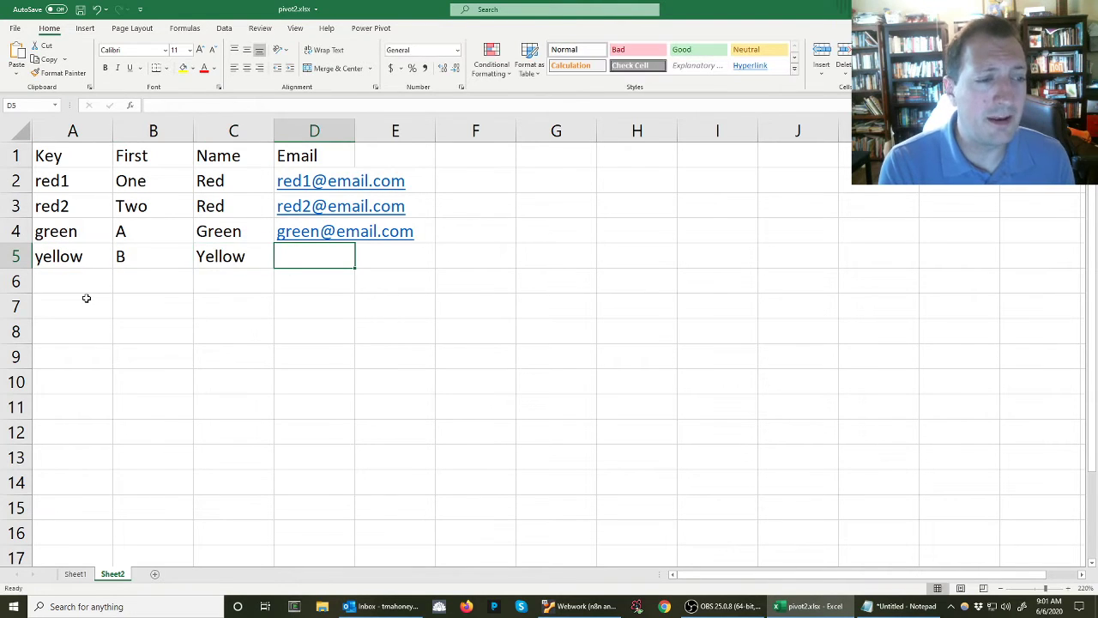
{"action": "type", "text": "yellow@"}
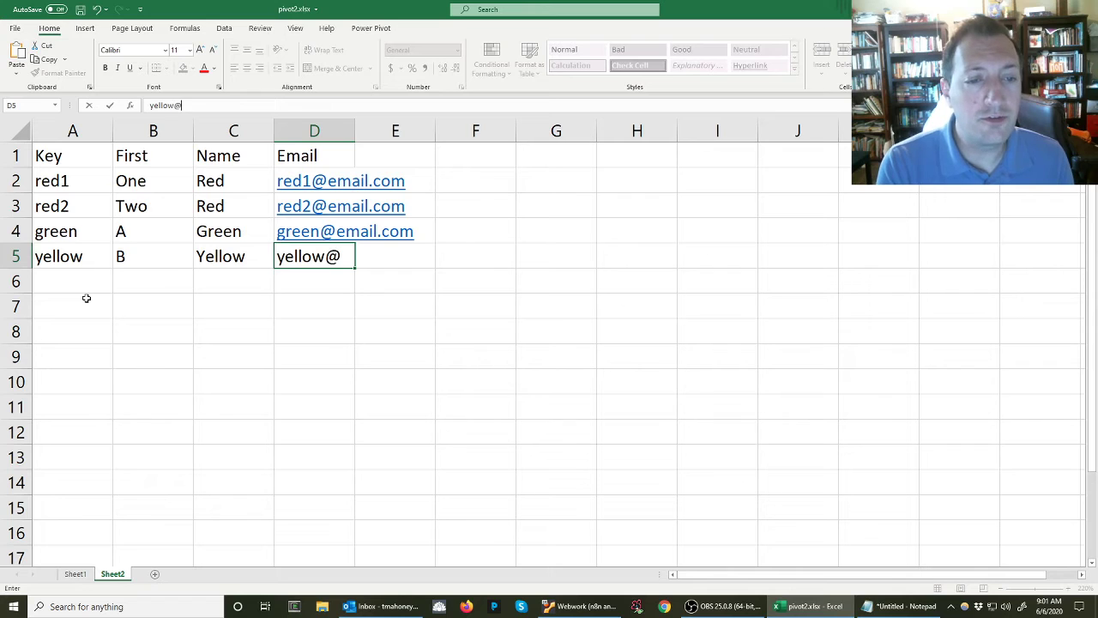
{"action": "type", "text": "email.com"}
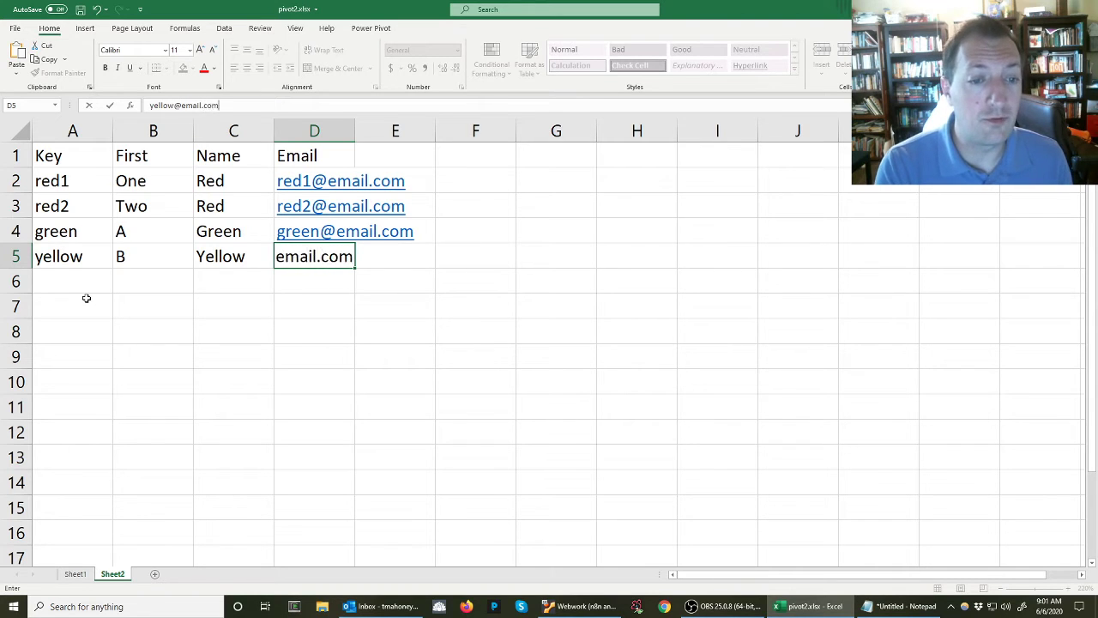
{"action": "key", "text": "Return"}
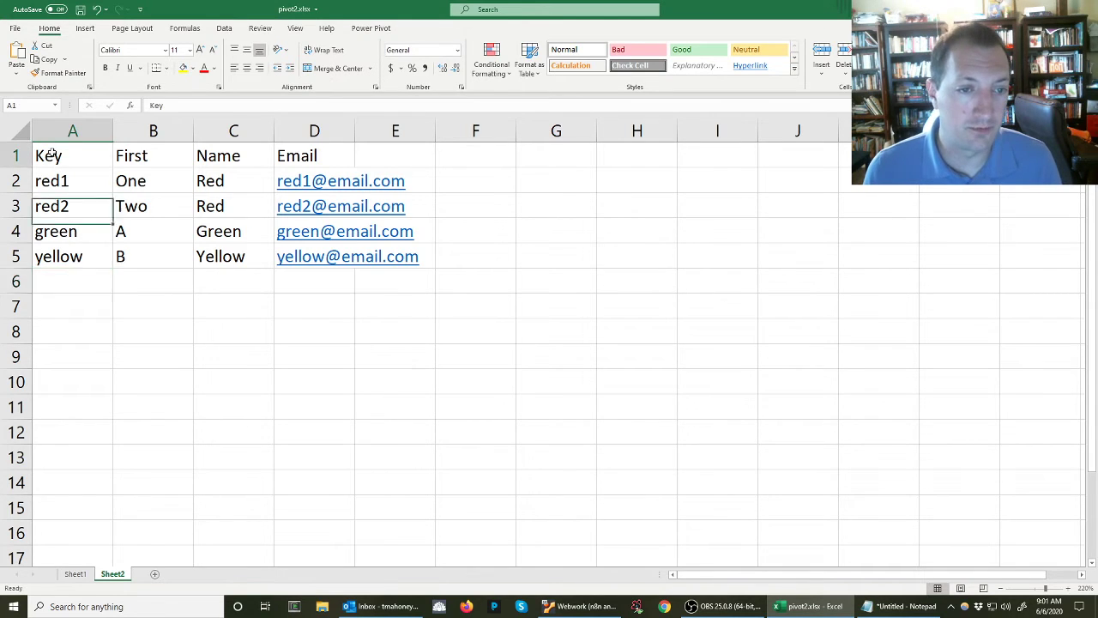
Convert the student data in A1:D5 into a table that uses the first row as headers
{"action": "left_click_drag", "start_coordinate": [49, 156], "coordinate": [319, 259]}
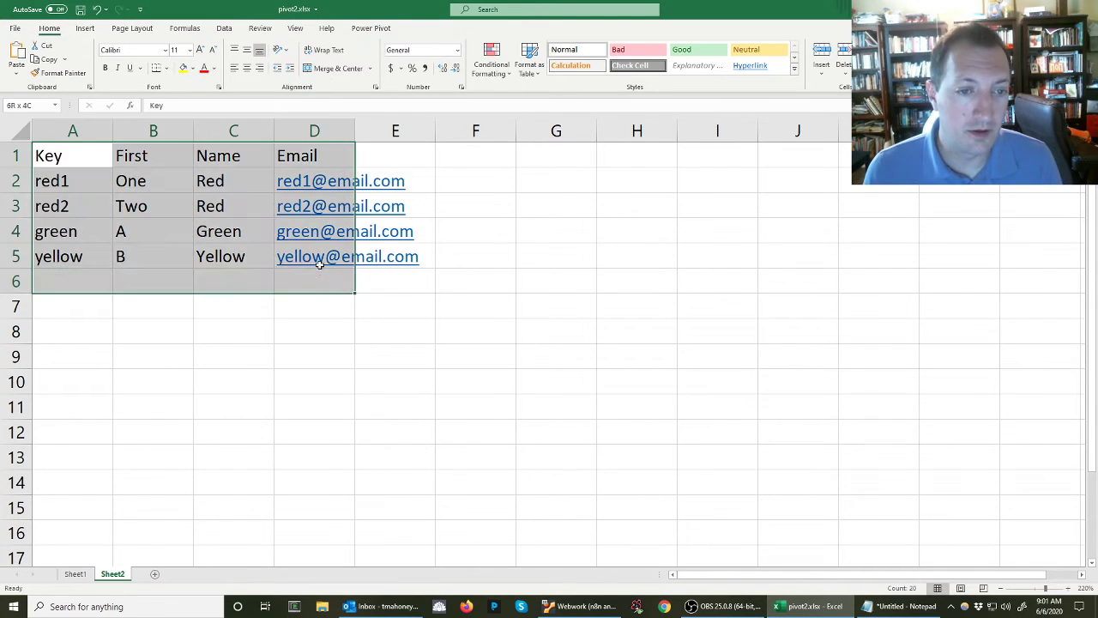
{"action": "left_click", "coordinate": [84, 28]}
{"action": "left_click", "coordinate": [99, 57]}
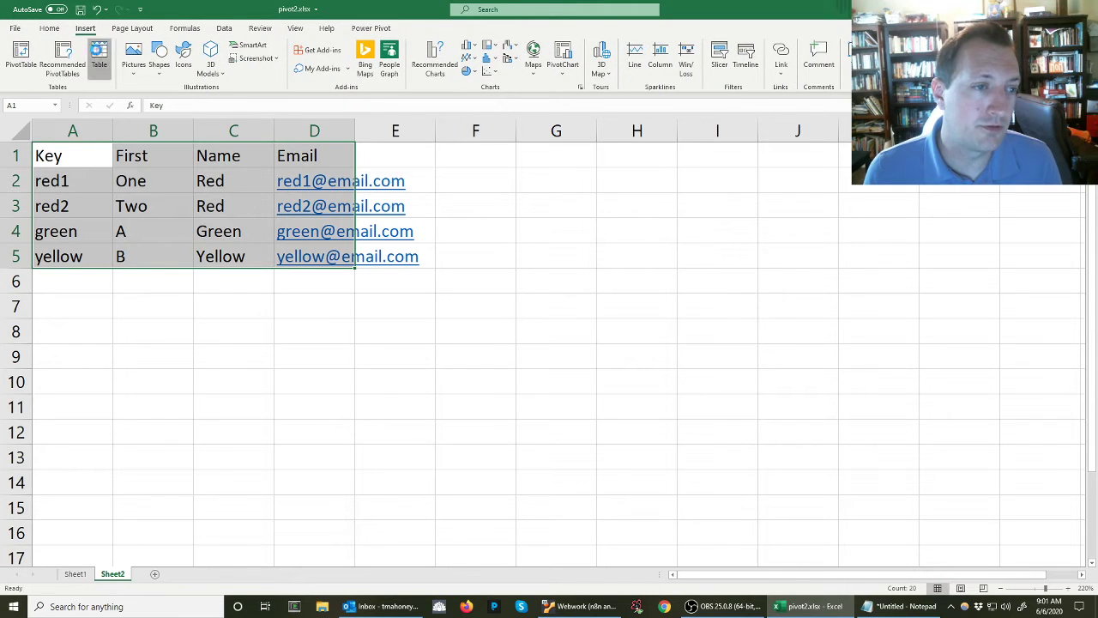
{"action": "left_click", "coordinate": [300, 243]}
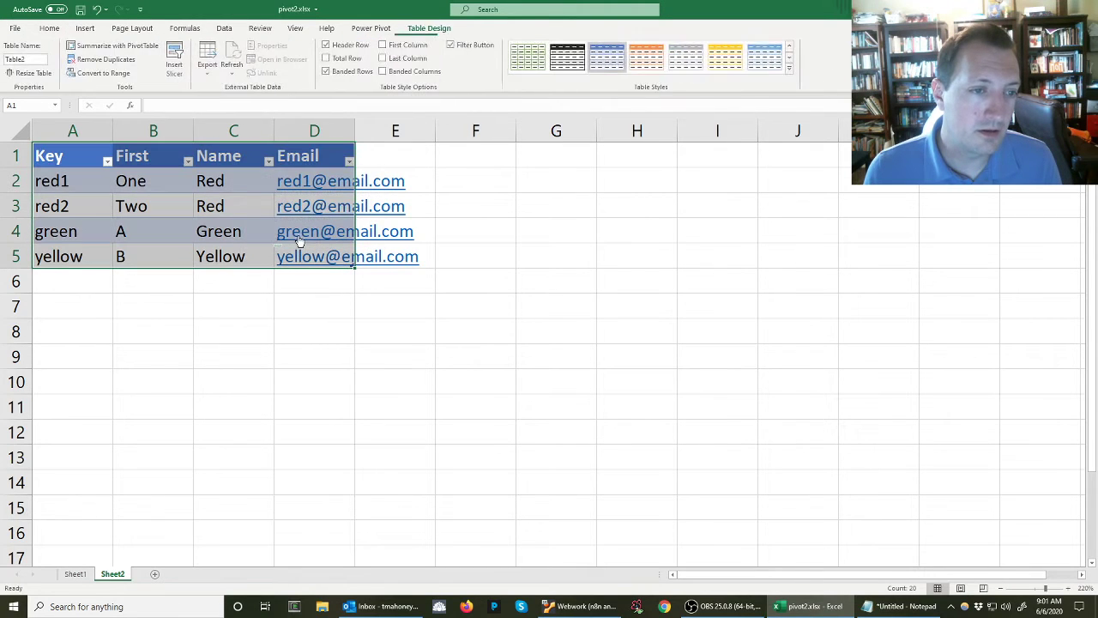
Try to name the new student table Roster
{"action": "left_click", "coordinate": [34, 107]}
{"action": "key", "text": "Escape"}
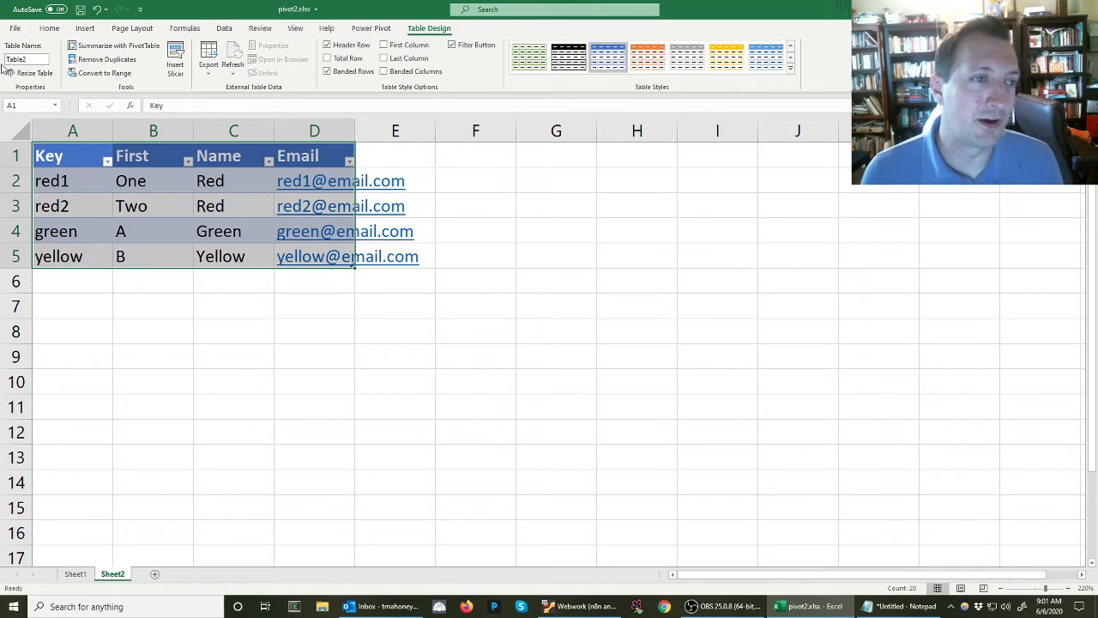
{"action": "left_click", "coordinate": [30, 60]}
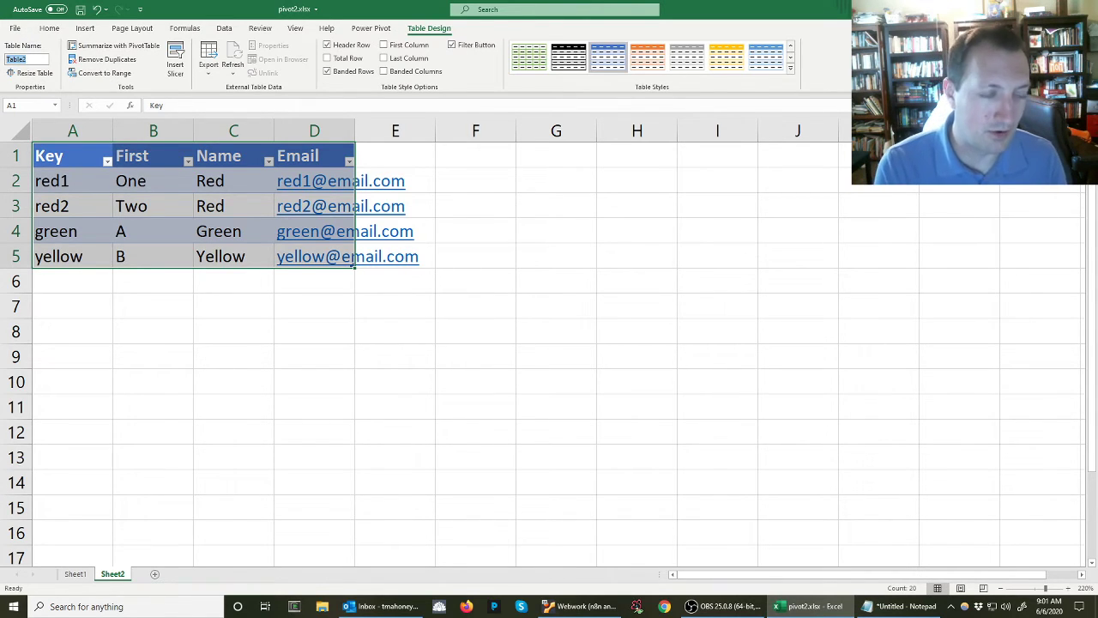
{"action": "type", "text": "Roster"}
{"action": "key", "text": "Return"}
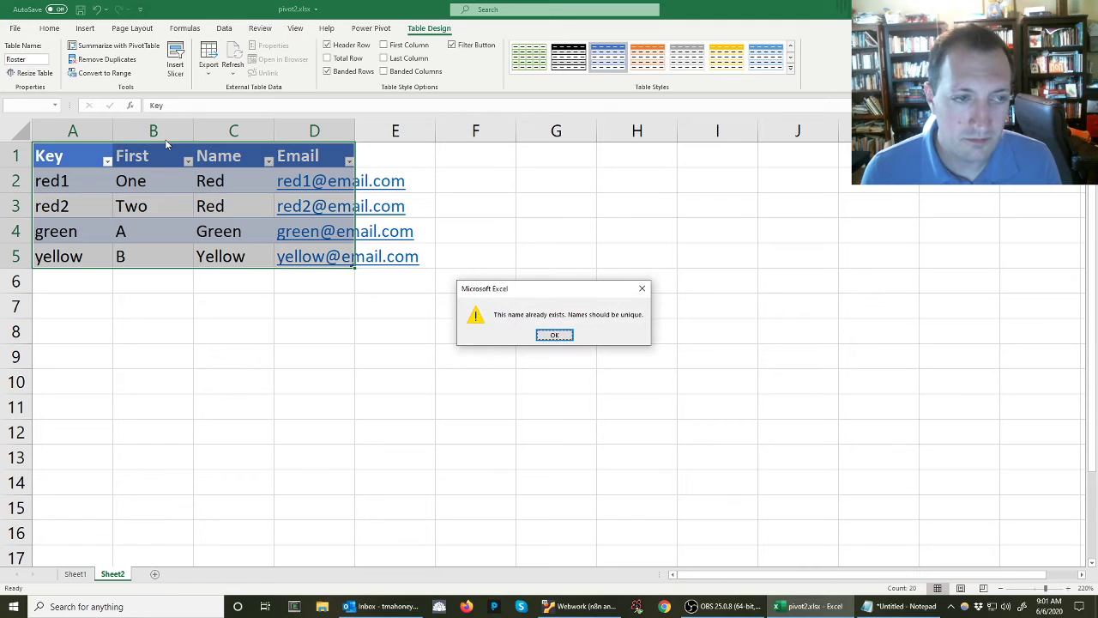
{"action": "key", "text": "Return"}
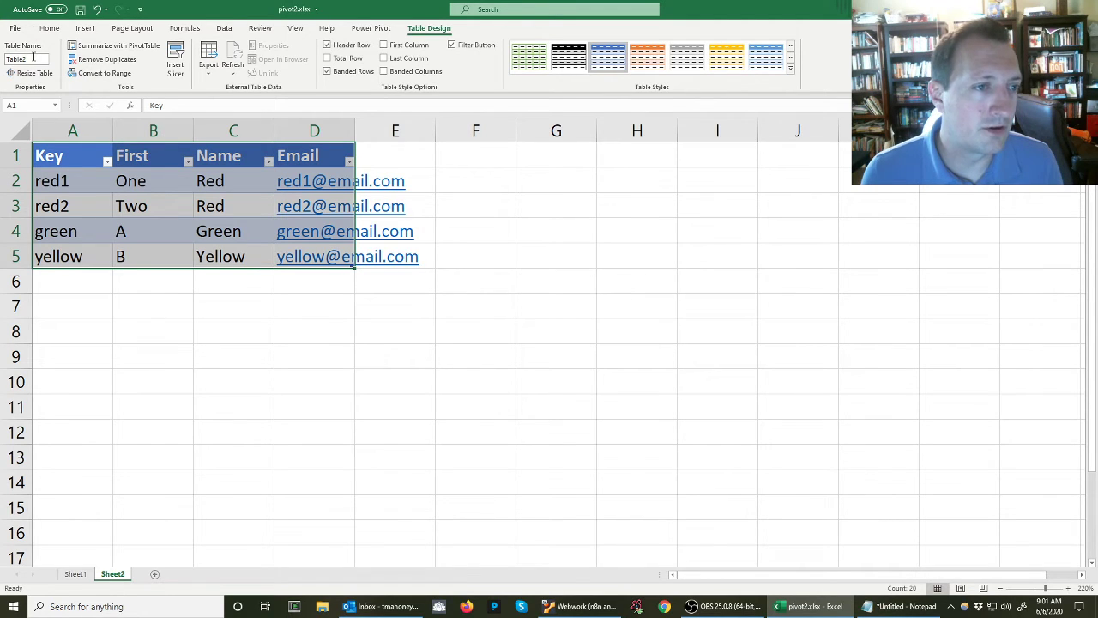
Delete the conflicting defined name Roster from the workbook's names
{"action": "left_click", "coordinate": [120, 187]}
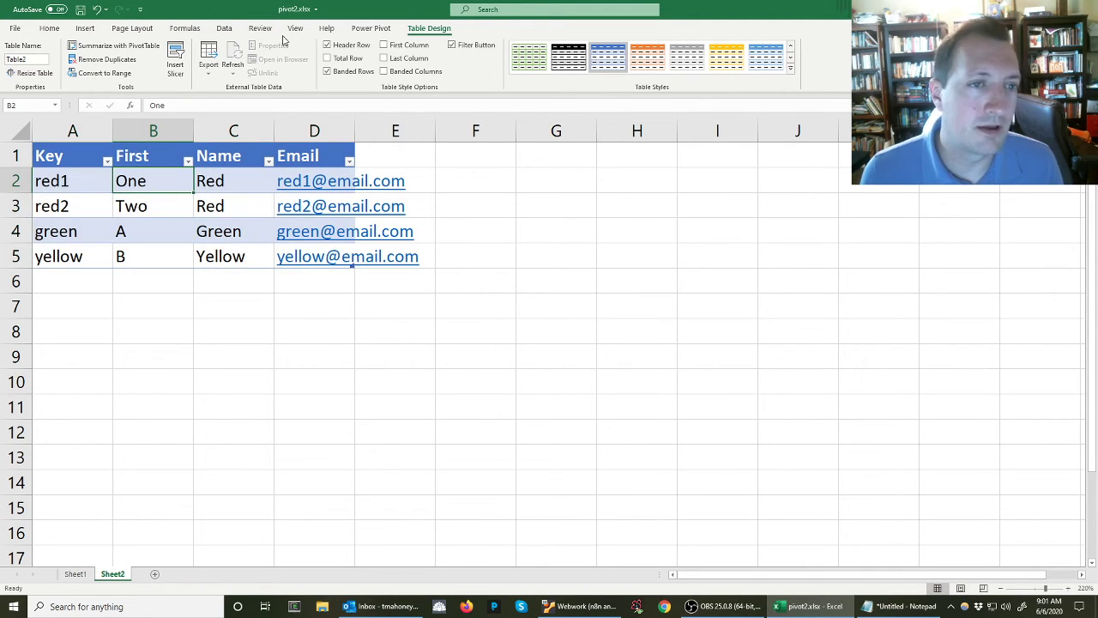
{"action": "left_click", "coordinate": [184, 28]}
{"action": "left_click", "coordinate": [329, 60]}
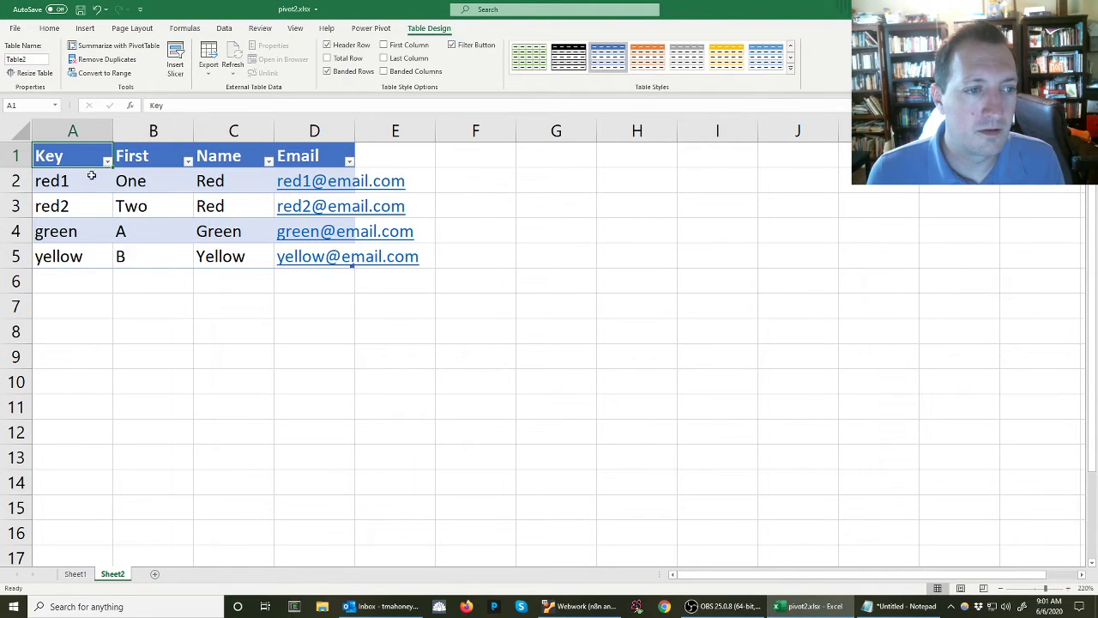
{"action": "left_click", "coordinate": [95, 179]}
{"action": "left_click", "coordinate": [121, 181]}
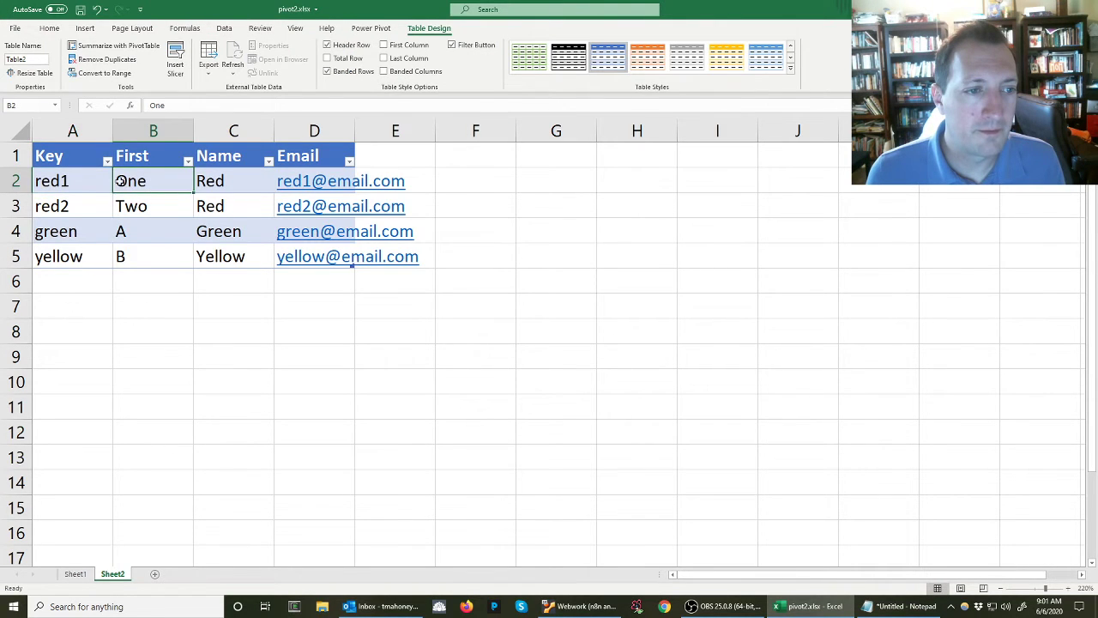
Rename the student table as Roster and widen column D to fit the email addresses
{"action": "left_click", "coordinate": [74, 158]}
{"action": "left_click", "coordinate": [34, 60]}
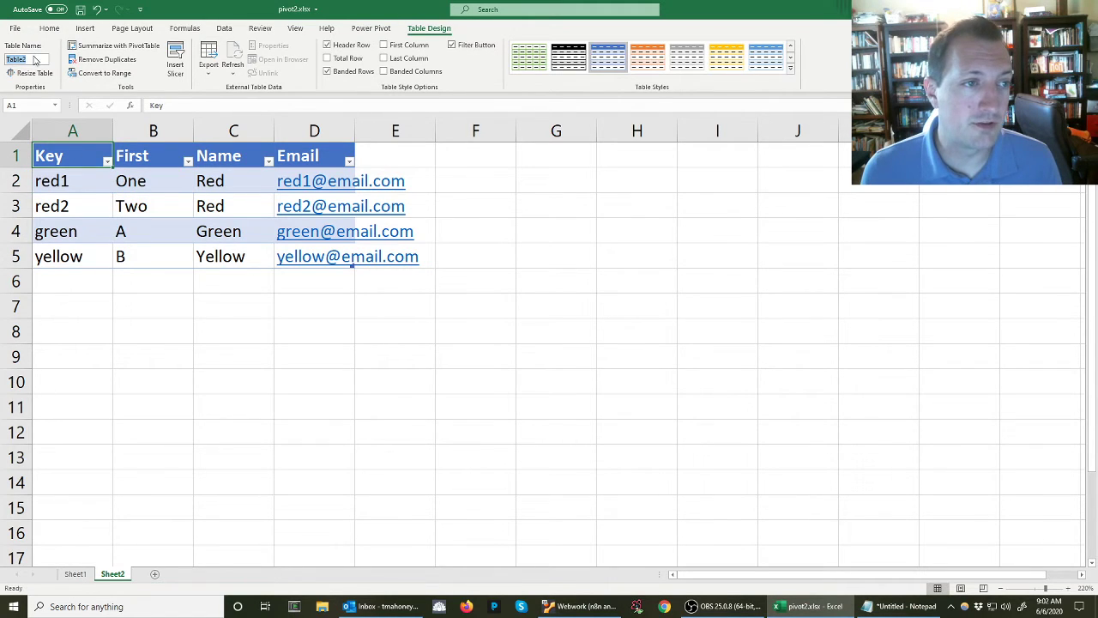
{"action": "type", "text": "Roster"}
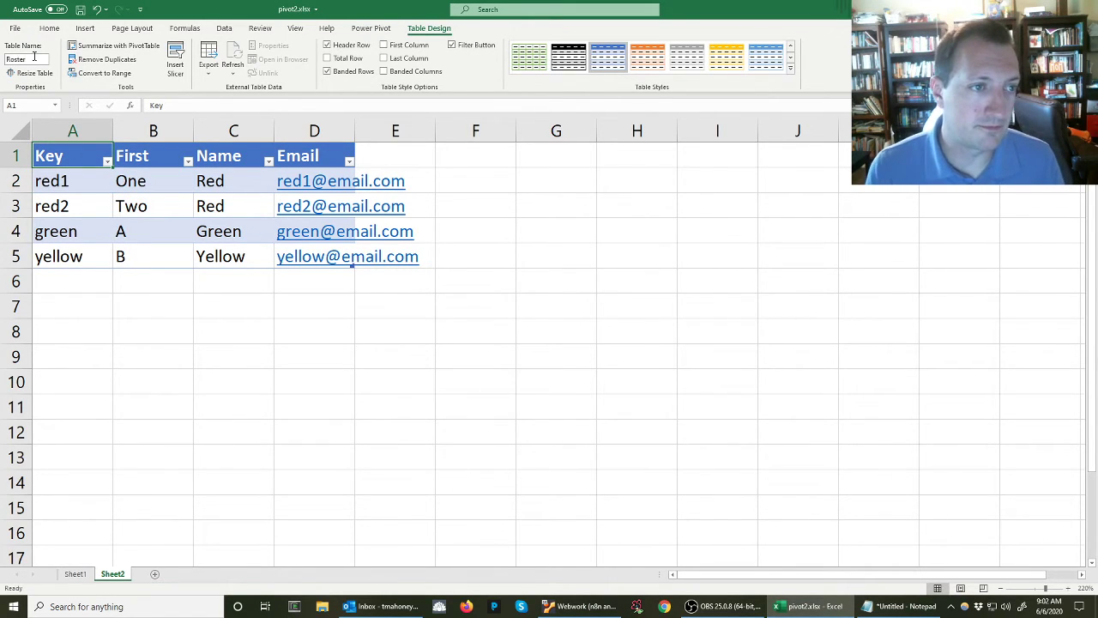
{"action": "key", "text": "Return"}
{"action": "left_click_drag", "start_coordinate": [355, 135], "coordinate": [422, 135]}
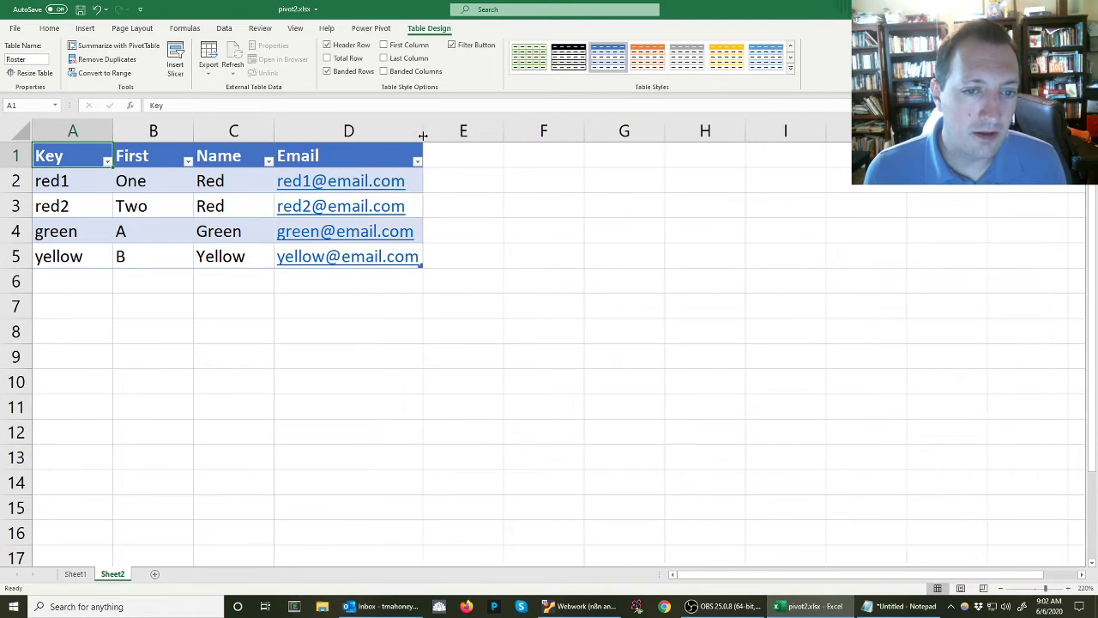
Replace the first two names in the Ledger table on Sheet1 with the keys red1 and blue
{"action": "left_click", "coordinate": [76, 573]}
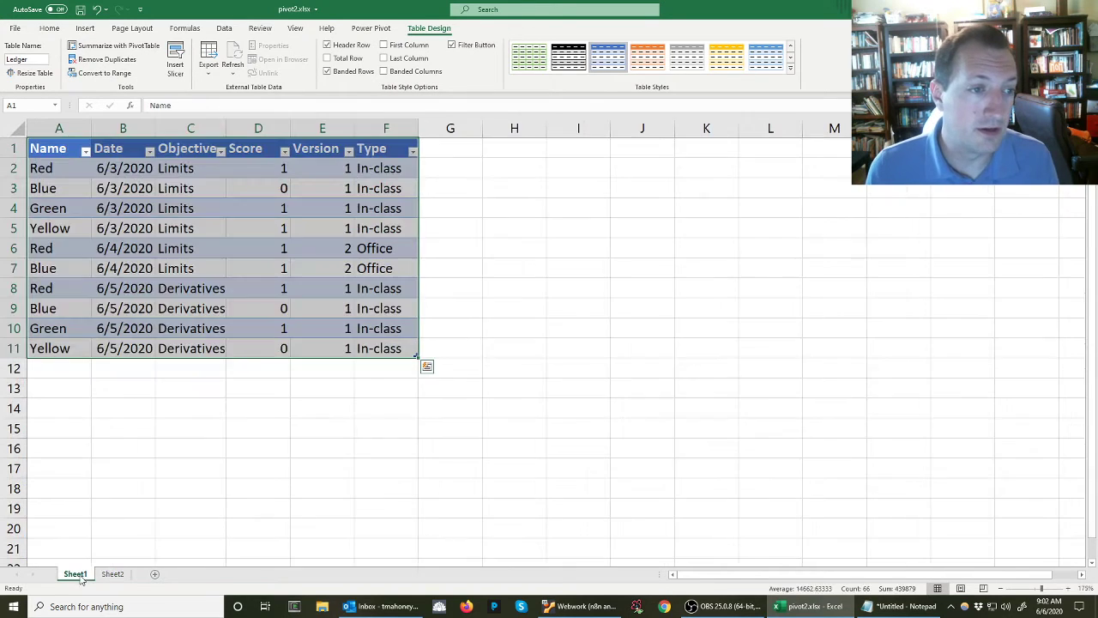
{"action": "left_click", "coordinate": [51, 172]}
{"action": "type", "text": "red1"}
{"action": "key", "text": "Return"}
{"action": "type", "text": "blue"}
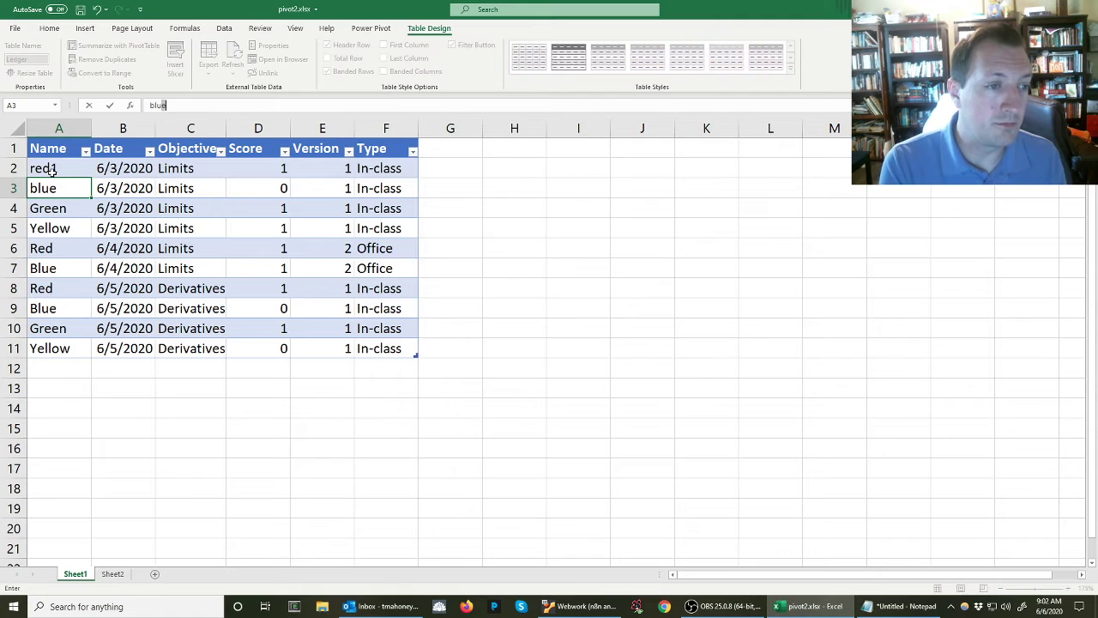
{"action": "key", "text": "Return"}
Add a row to the Roster table on Sheet2 with key blue, first name C, name Blue and the student's email address
{"action": "left_click", "coordinate": [112, 574]}
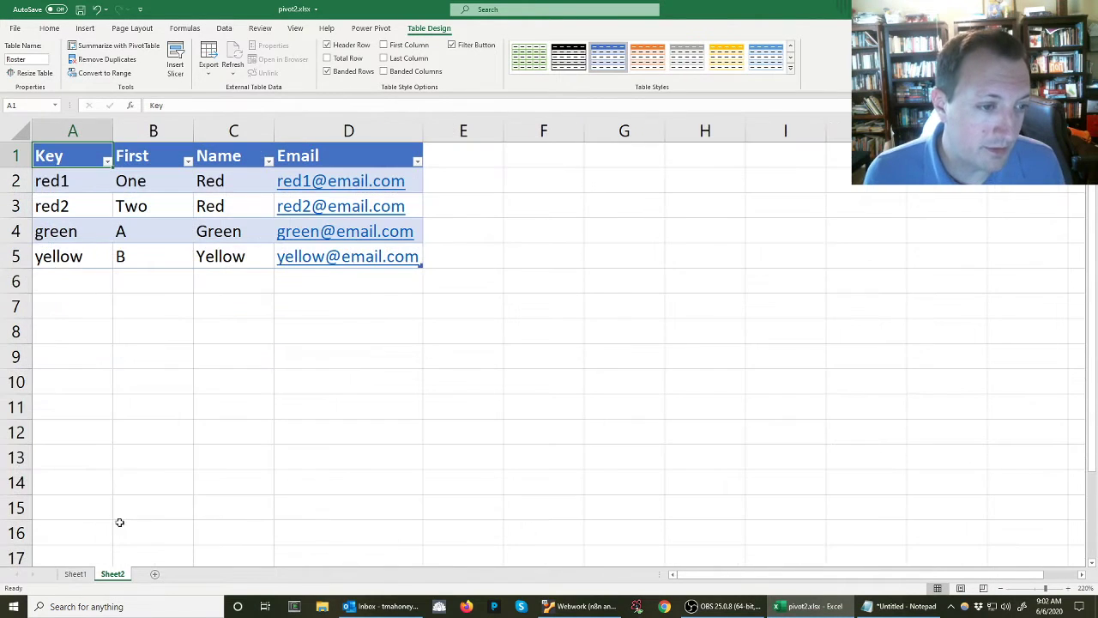
{"action": "left_click", "coordinate": [63, 275]}
{"action": "type", "text": "blue"}
{"action": "key", "text": "Tab"}
{"action": "type", "text": "C"}
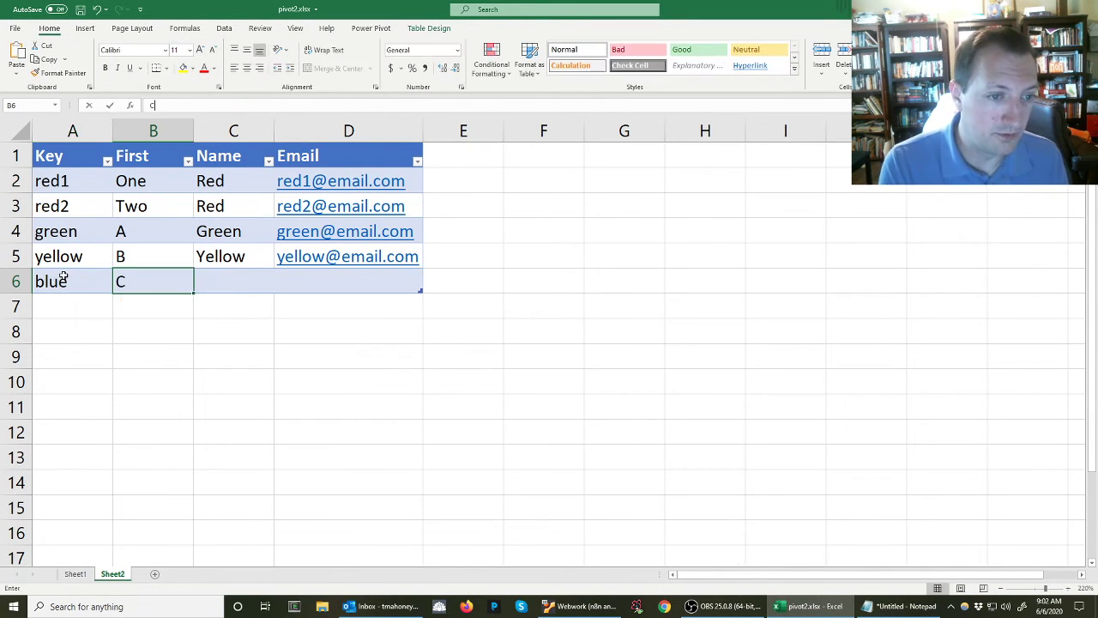
{"action": "key", "text": "Tab"}
{"action": "type", "text": "Blue"}
{"action": "key", "text": "Tab"}
{"action": "type", "text": "blue@email.com"}
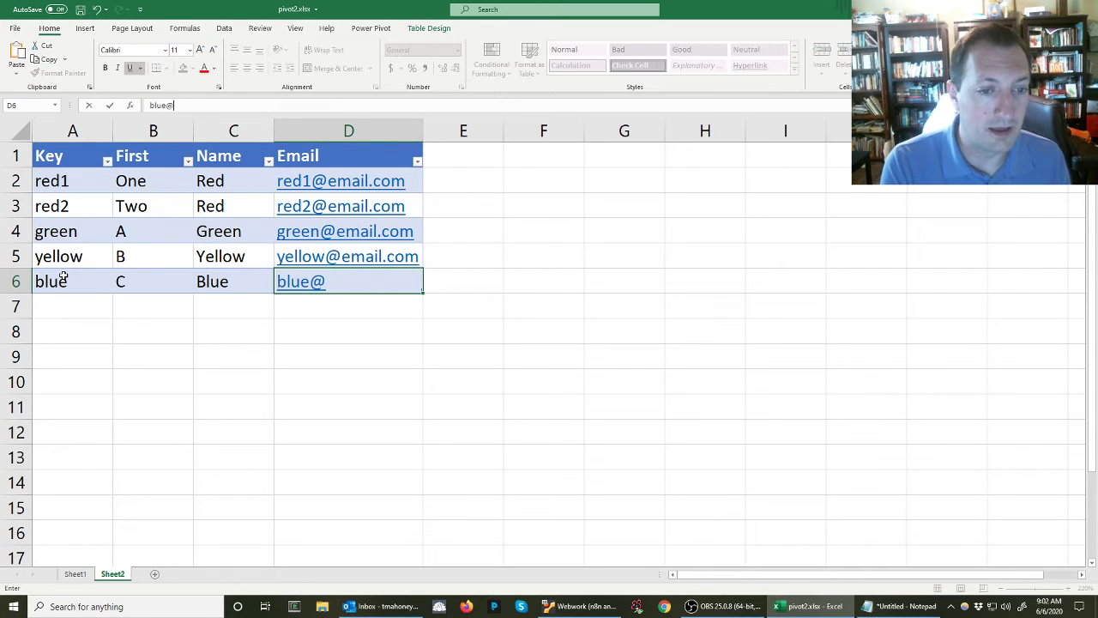
Replace the names in A4:A6 of the Ledger table on Sheet1 with the keys green, yellow and red2
{"action": "left_click", "coordinate": [75, 573]}
{"action": "type", "text": "green"}
{"action": "key", "text": "Return"}
{"action": "type", "text": "yellow"}
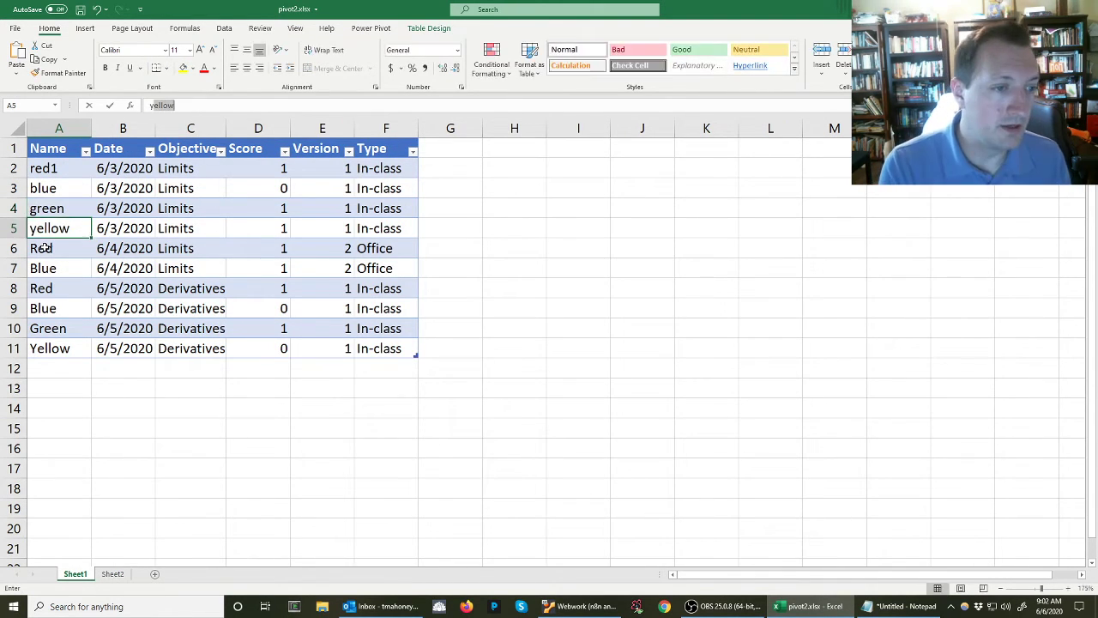
{"action": "key", "text": "Return"}
{"action": "type", "text": "red2"}
{"action": "key", "text": "Return"}
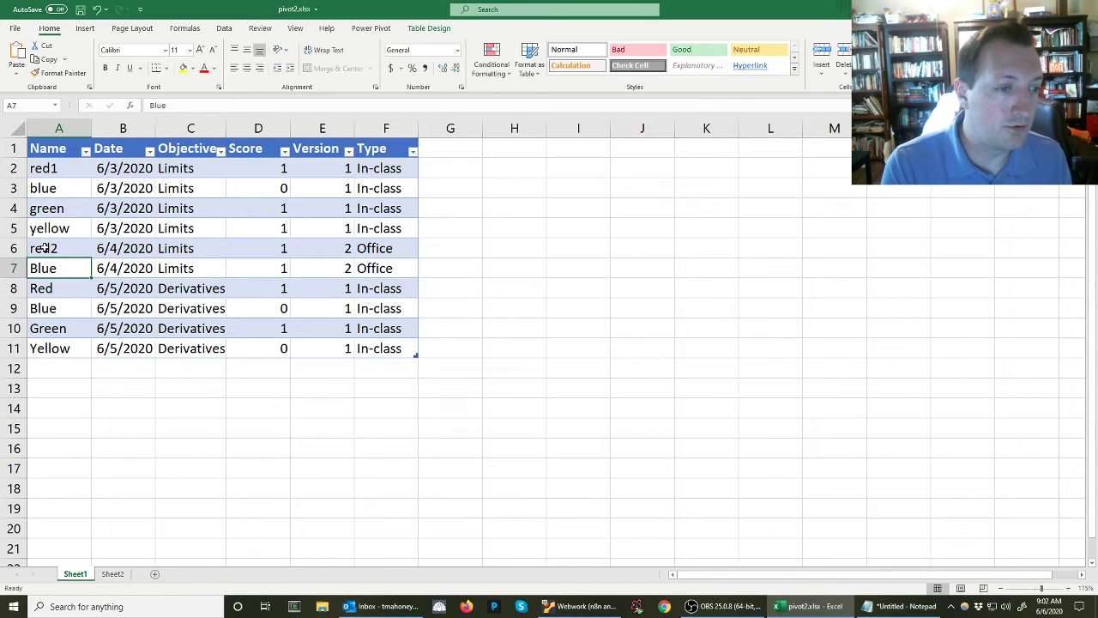
Replace the names in A7:A11 of the Ledger table with the keys blue, red1, blue, green and yellow
{"action": "type", "text": "blue"}
{"action": "key", "text": "Return"}
{"action": "type", "text": "red1"}
{"action": "key", "text": "Return"}
{"action": "type", "text": "blue"}
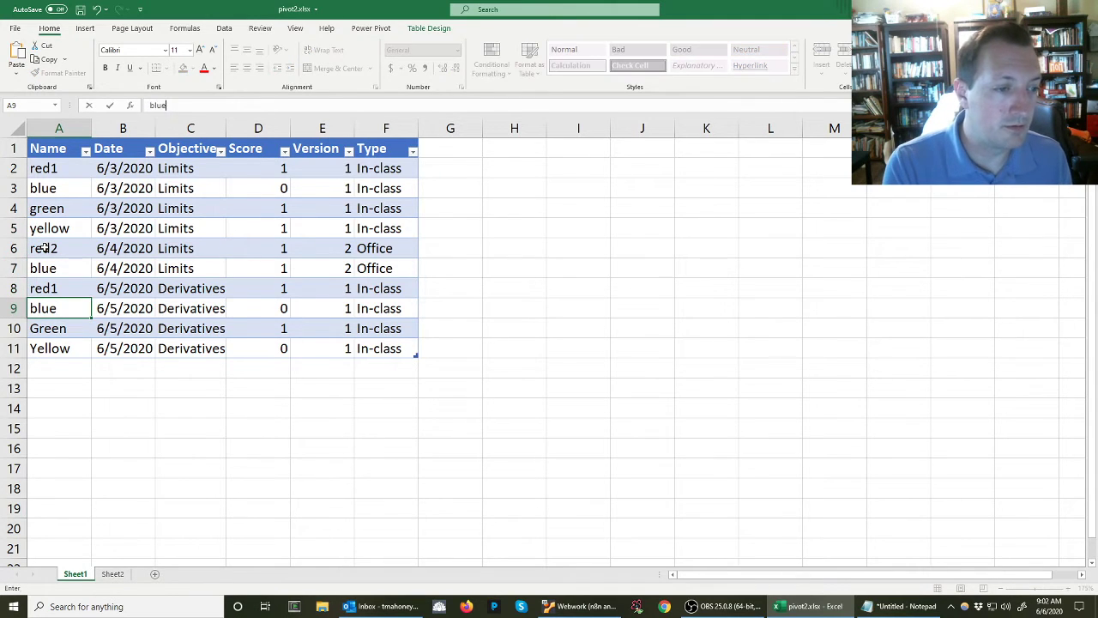
{"action": "key", "text": "Tab"}
{"action": "key", "text": "Return"}
{"action": "type", "text": "green"}
{"action": "key", "text": "Return"}
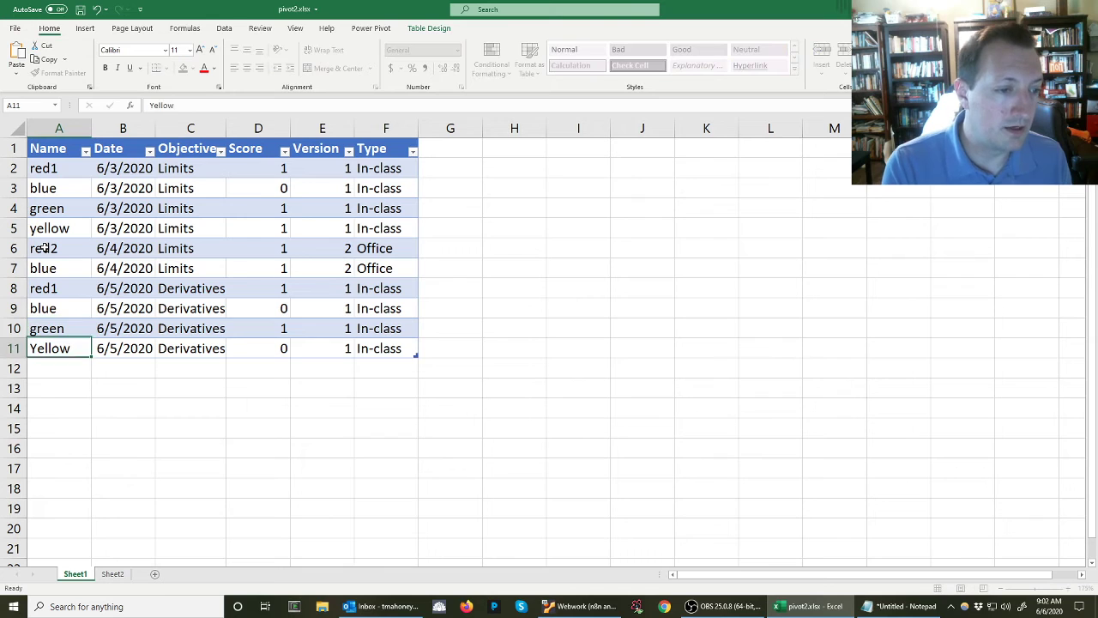
{"action": "type", "text": "yellow"}
{"action": "key", "text": "Return"}
{"action": "key", "text": "Up"}
{"action": "key", "text": "Up"}
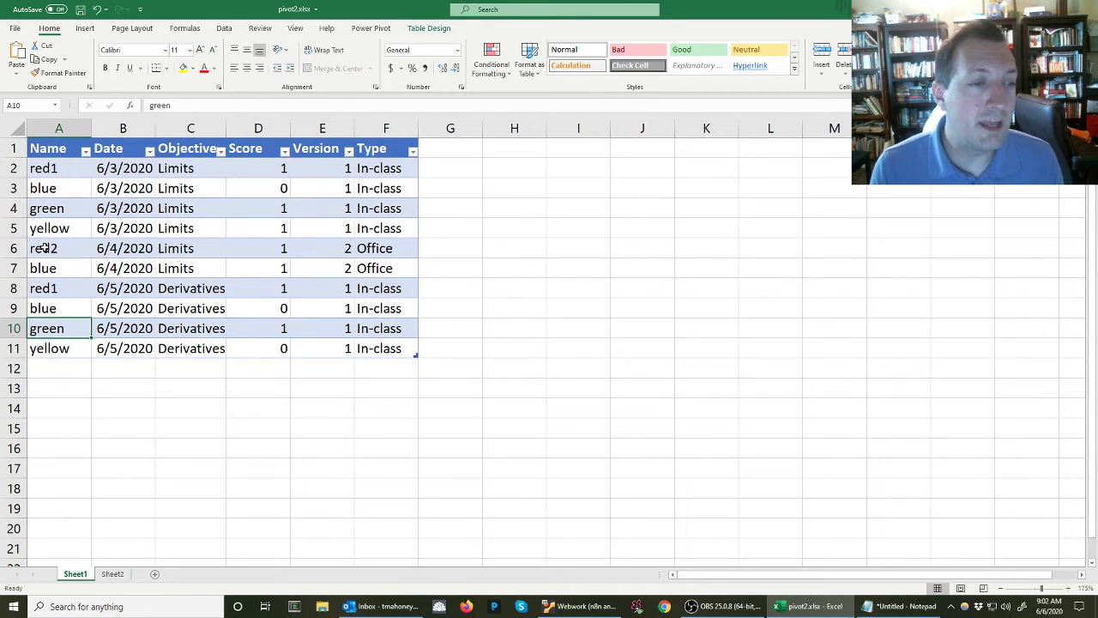
{"action": "key", "text": "Down"}
{"action": "key", "text": "ctrl+shift+Up"}
{"action": "key", "text": "ctrl+shift+Down"}
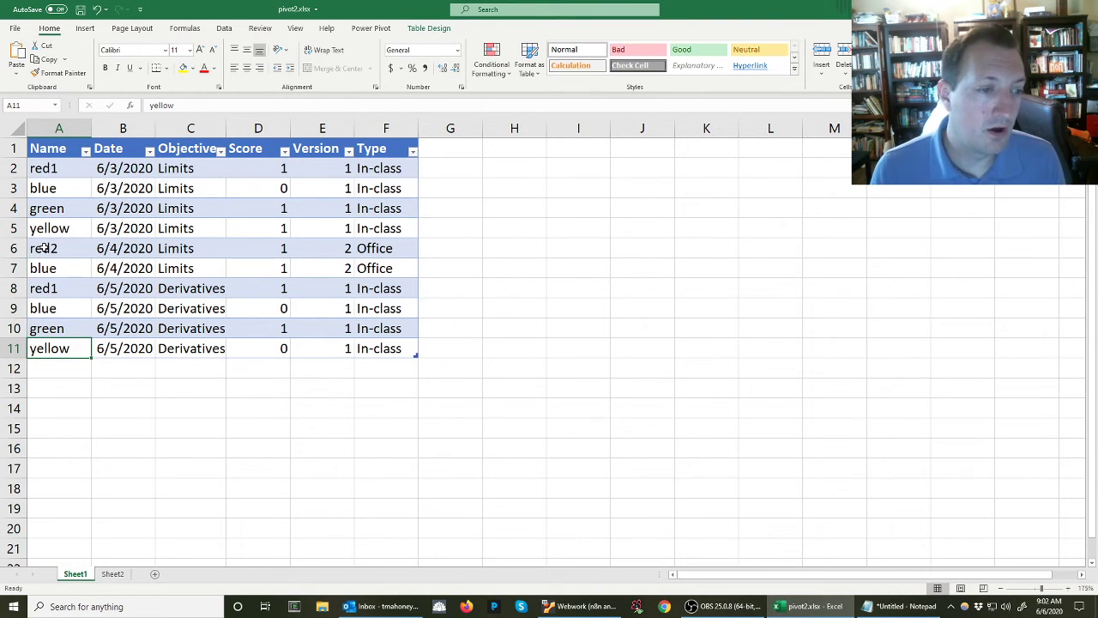
{"action": "left_click", "coordinate": [113, 573]}
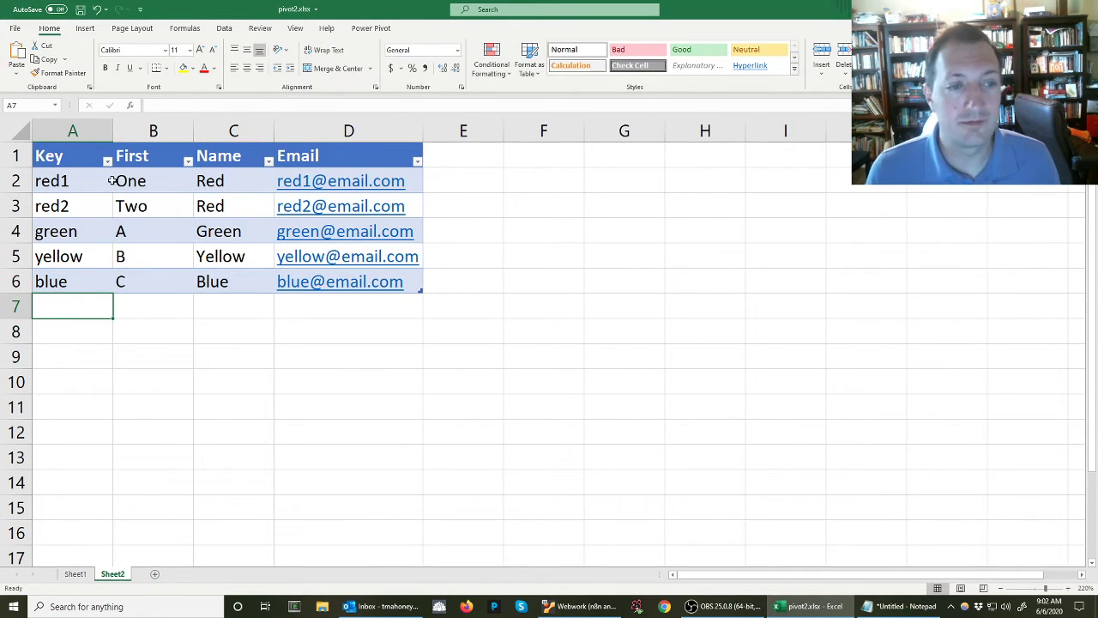
{"action": "left_click_drag", "start_coordinate": [159, 180], "coordinate": [388, 280]}
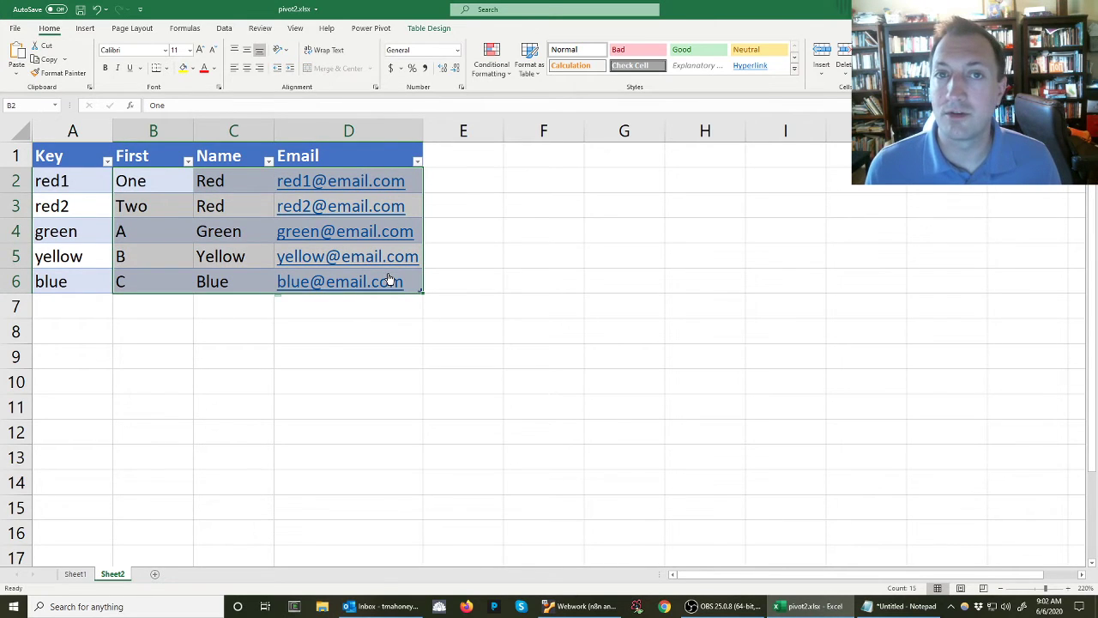
Create a PivotTable from the Ledger table on Sheet1, placed on a new worksheet
{"action": "left_click", "coordinate": [76, 573]}
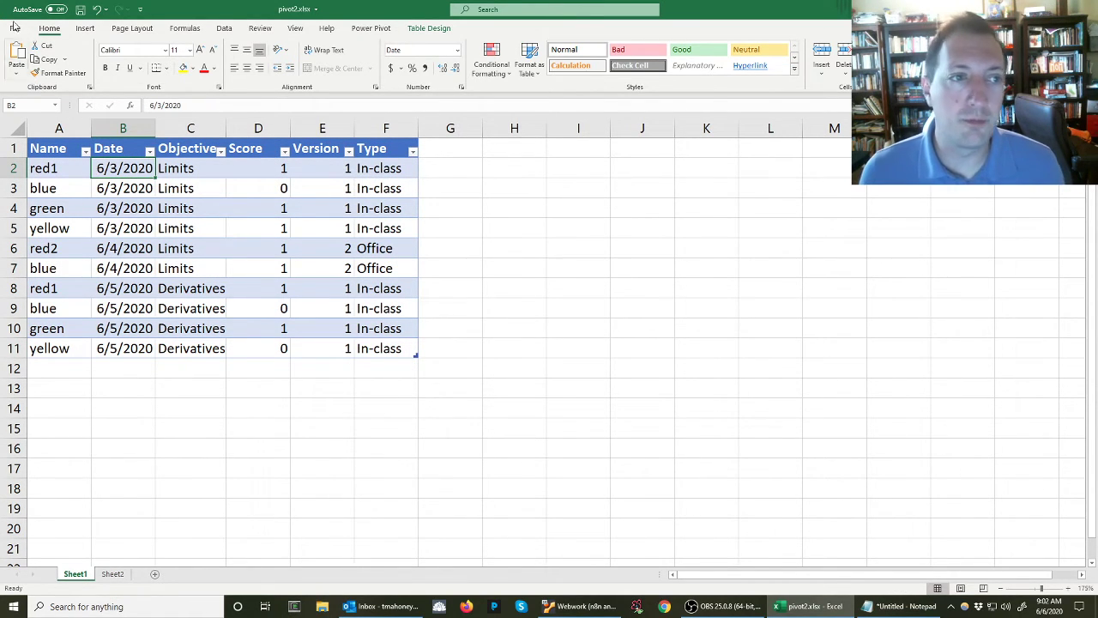
{"action": "left_click", "coordinate": [86, 28]}
{"action": "left_click", "coordinate": [34, 59]}
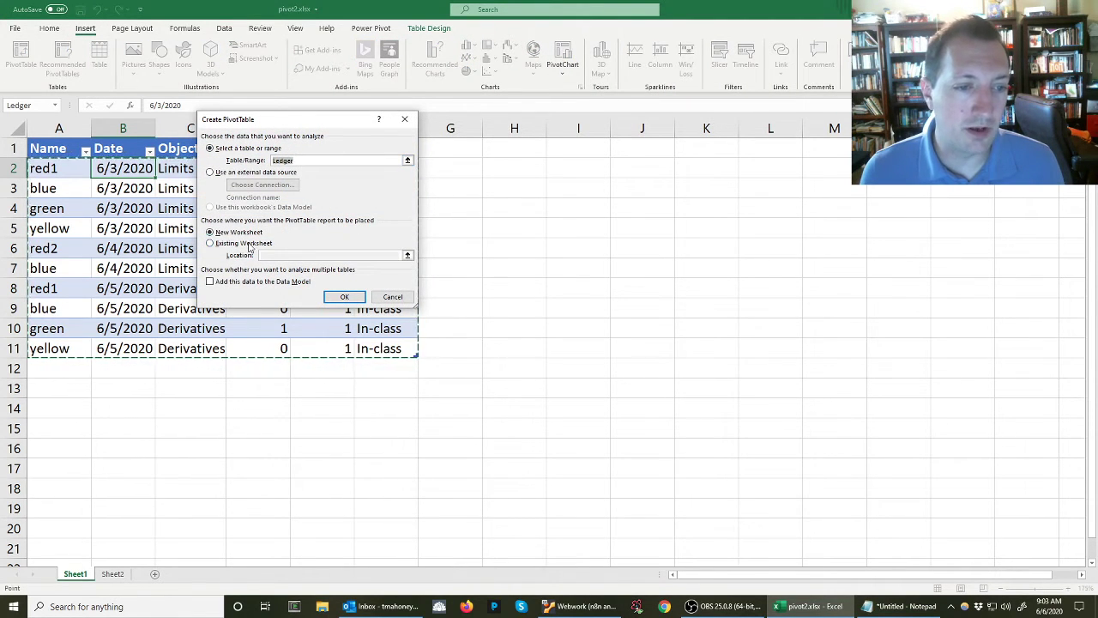
{"action": "left_click", "coordinate": [344, 296]}
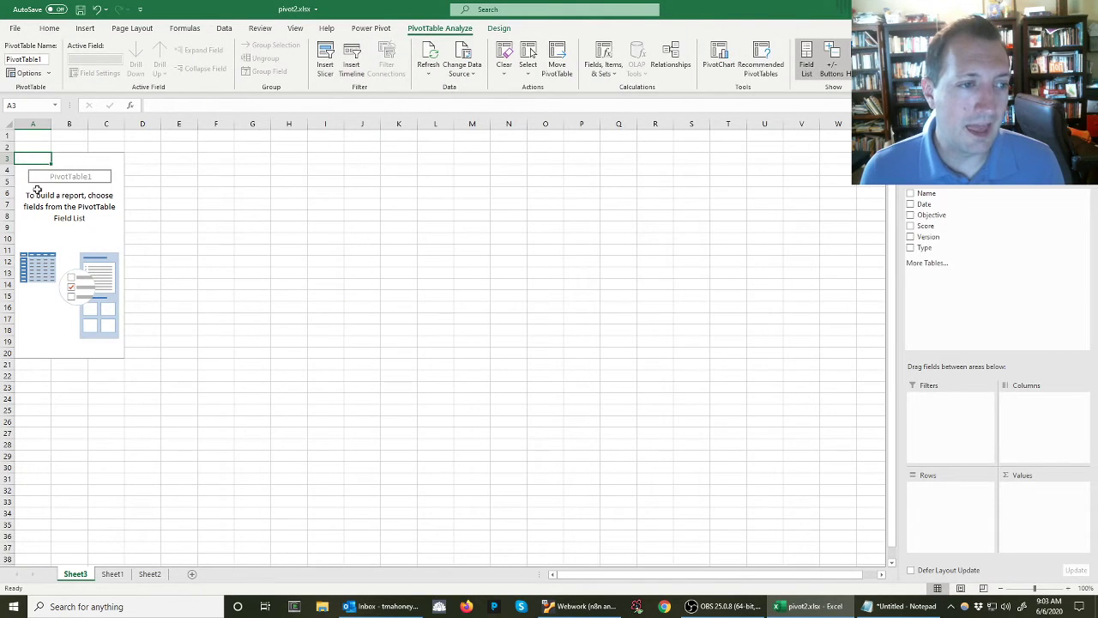
{"action": "scroll", "coordinate": [293, 354], "scroll_direction": "up", "scroll_amount": 3, "text": "ctrl"}
{"action": "scroll", "coordinate": [293, 354], "scroll_direction": "up", "scroll_amount": 2, "text": "ctrl"}
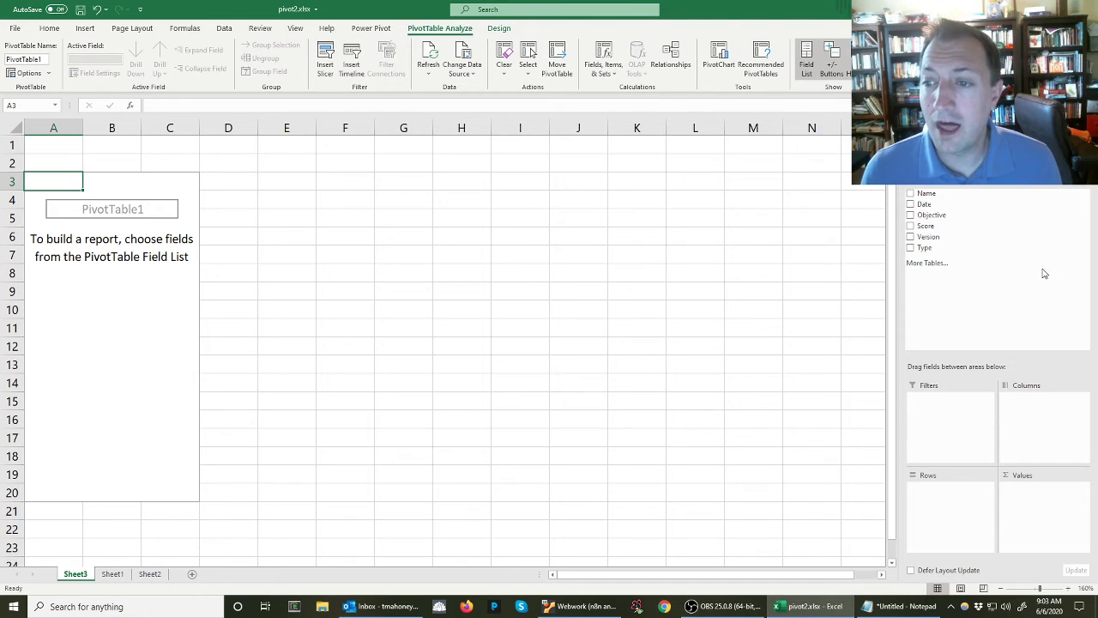
Create a new Data Model PivotTable that can use multiple tables, and expand the fields of both Ledger and Roster
{"action": "left_click", "coordinate": [932, 265]}
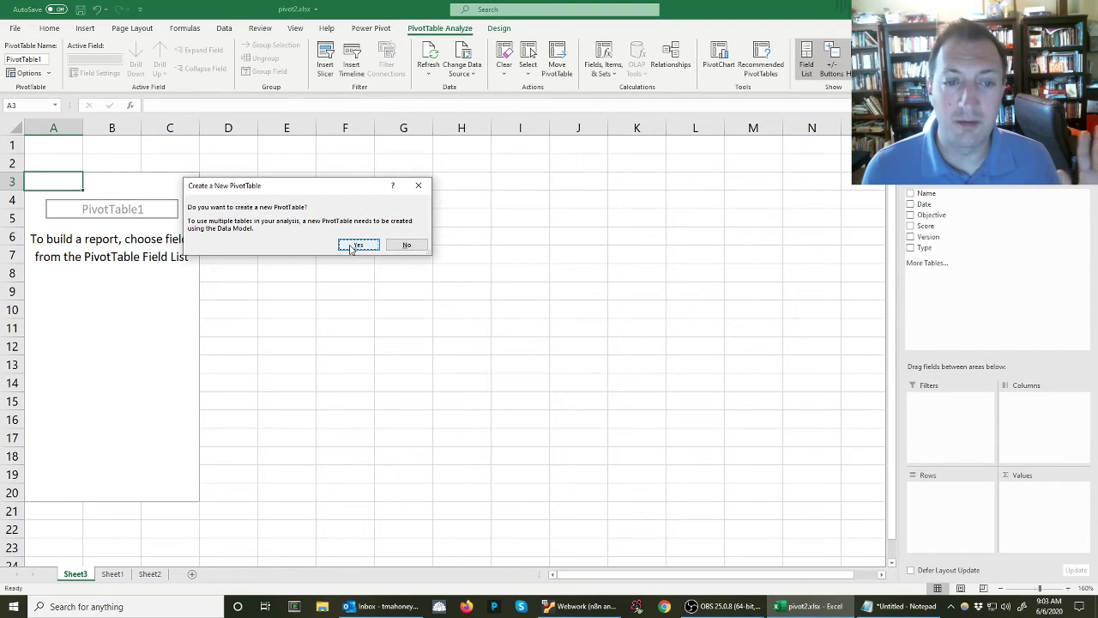
{"action": "left_click", "coordinate": [353, 247]}
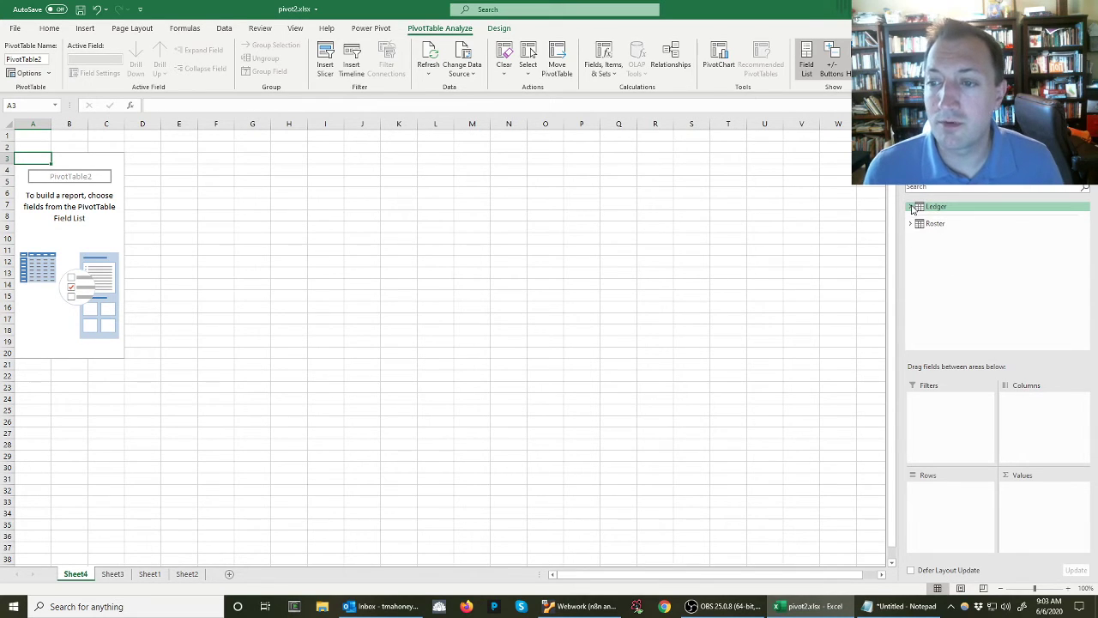
{"action": "left_click", "coordinate": [911, 206]}
{"action": "left_click", "coordinate": [911, 297]}
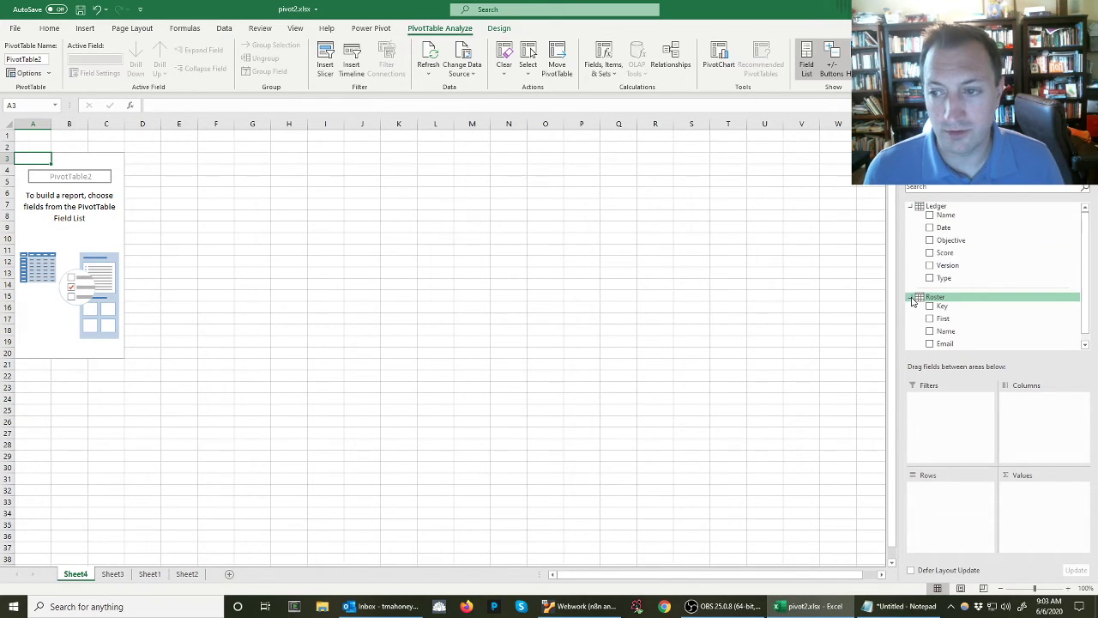
{"action": "scroll", "coordinate": [912, 301], "scroll_direction": "down", "scroll_amount": 1}
{"action": "scroll", "coordinate": [930, 319], "scroll_direction": "up", "scroll_amount": 1}
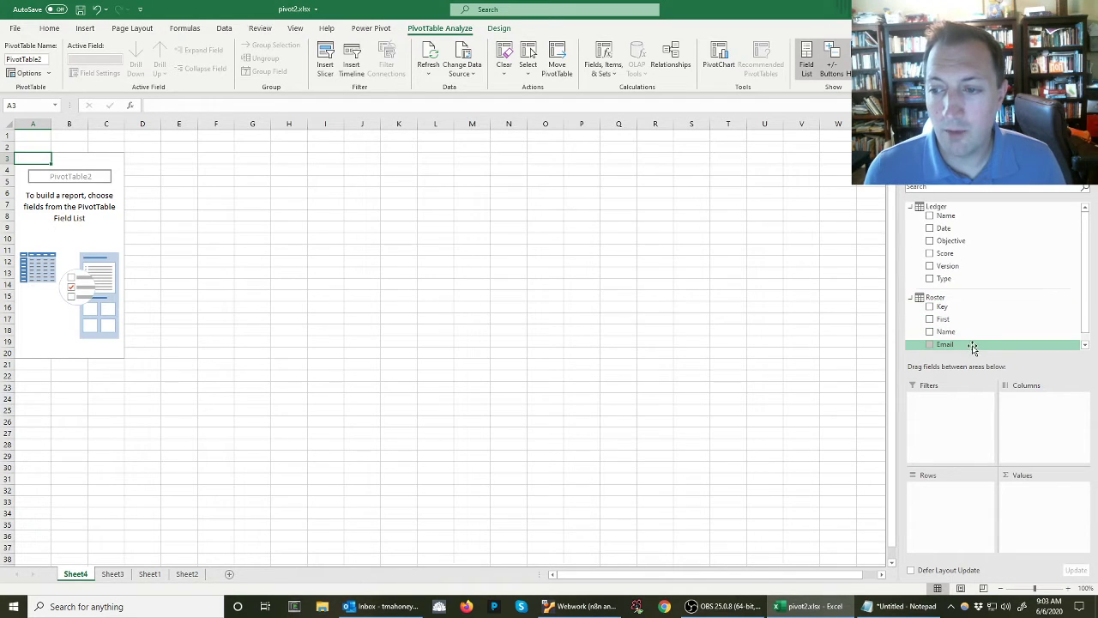
Lay out the PivotTable with Roster's First, Name and Email as rows, Ledger's Objective as columns and Score as summed values
{"action": "scroll", "coordinate": [958, 333], "scroll_direction": "down", "scroll_amount": 1}
{"action": "left_click_drag", "start_coordinate": [934, 314], "coordinate": [930, 499]}
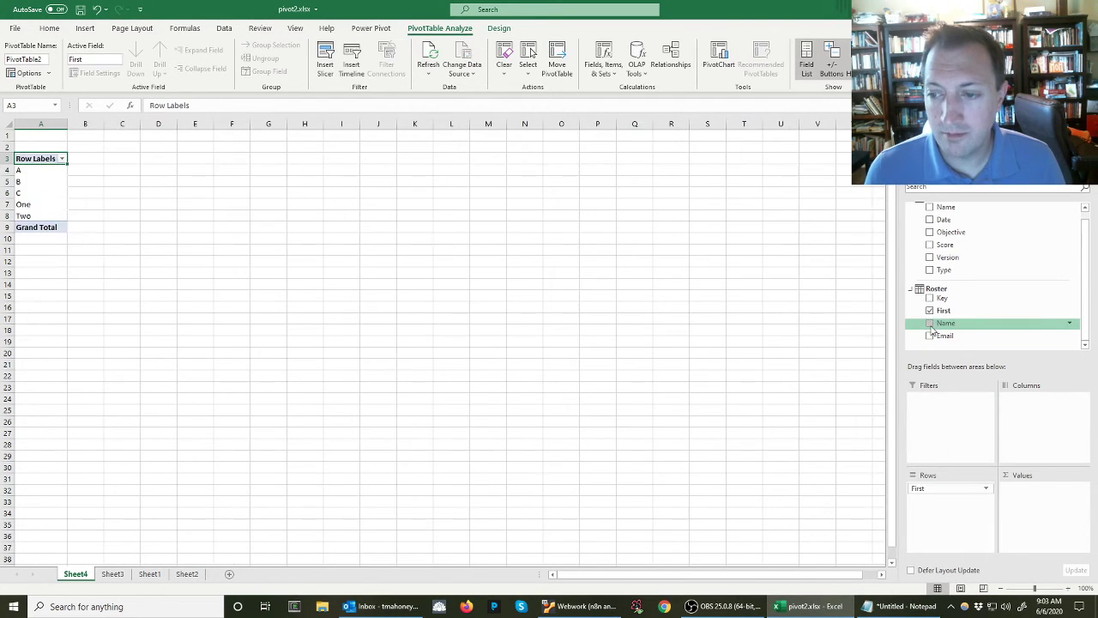
{"action": "left_click_drag", "start_coordinate": [929, 329], "coordinate": [935, 507]}
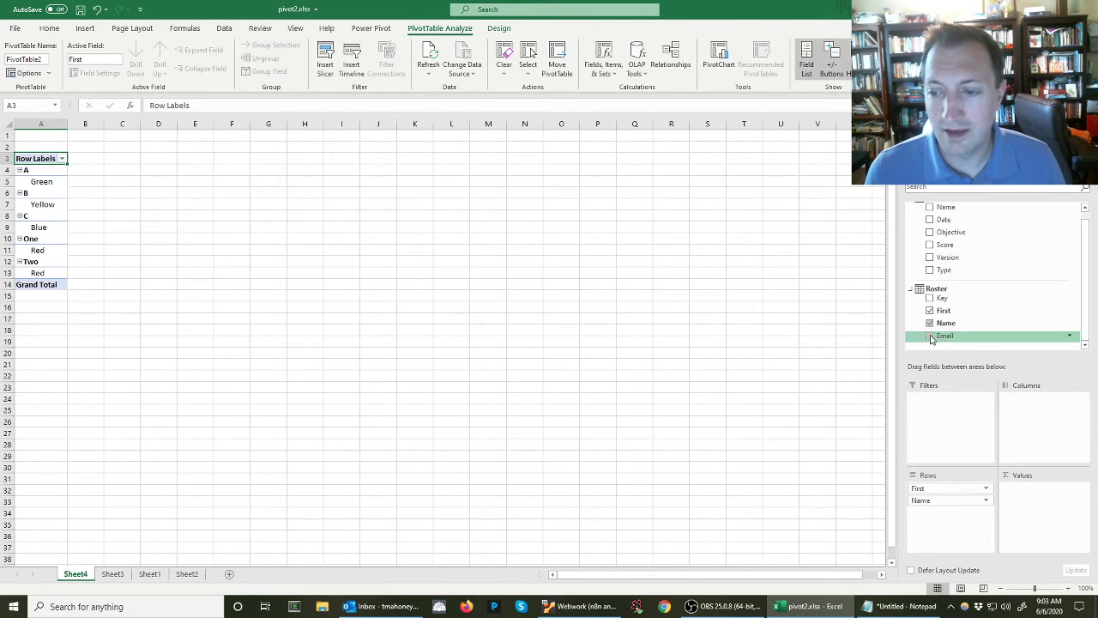
{"action": "left_click_drag", "start_coordinate": [935, 336], "coordinate": [926, 513]}
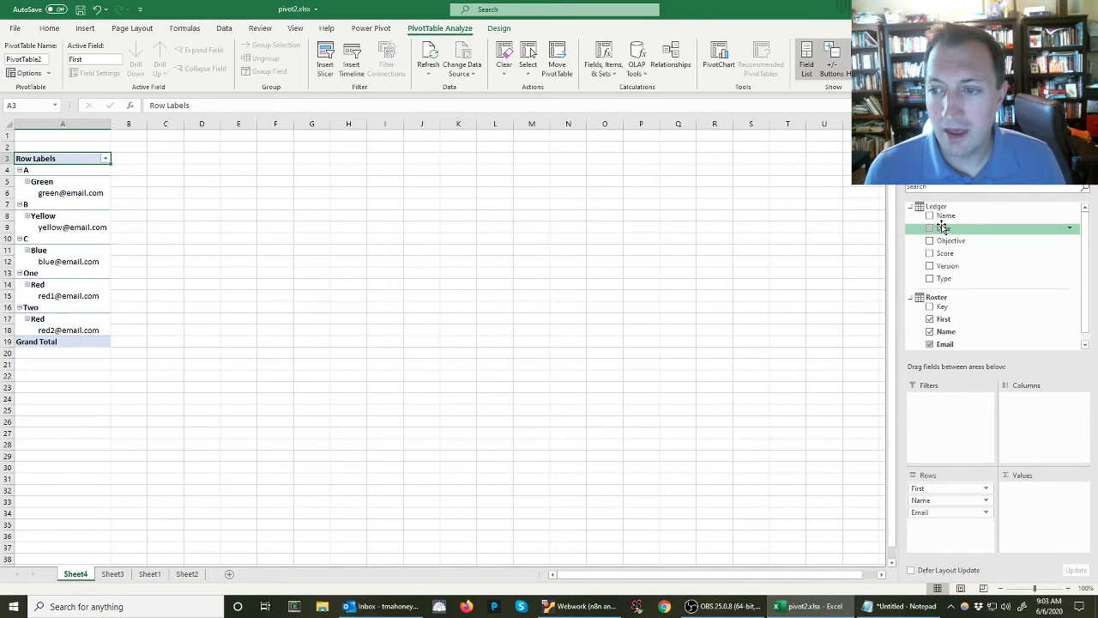
{"action": "left_click_drag", "start_coordinate": [935, 240], "coordinate": [1036, 422]}
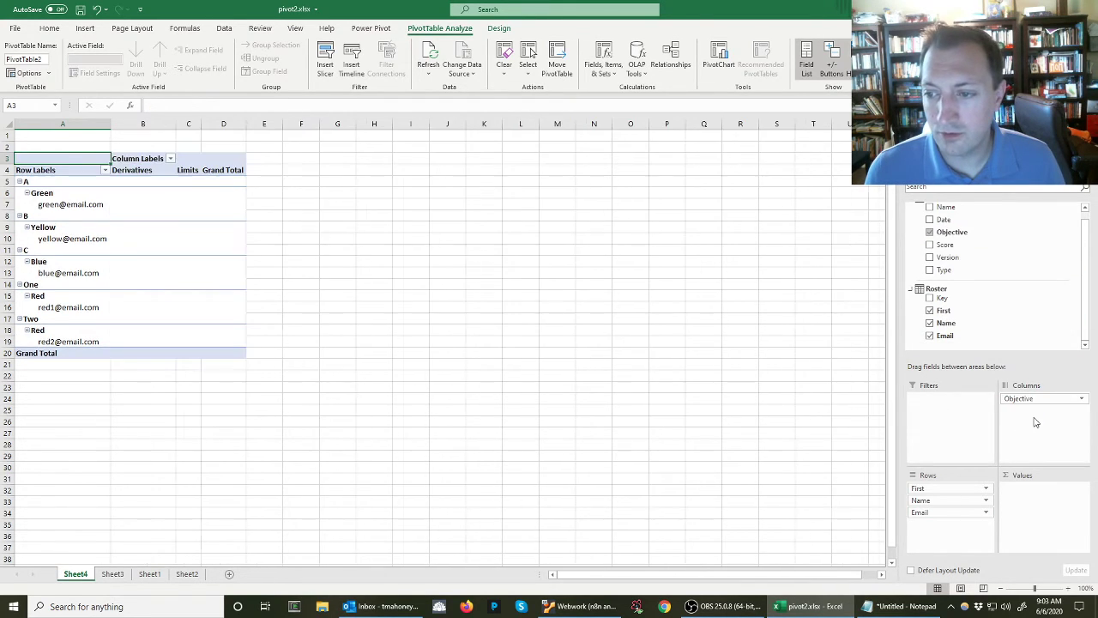
{"action": "left_click_drag", "start_coordinate": [944, 245], "coordinate": [1033, 498]}
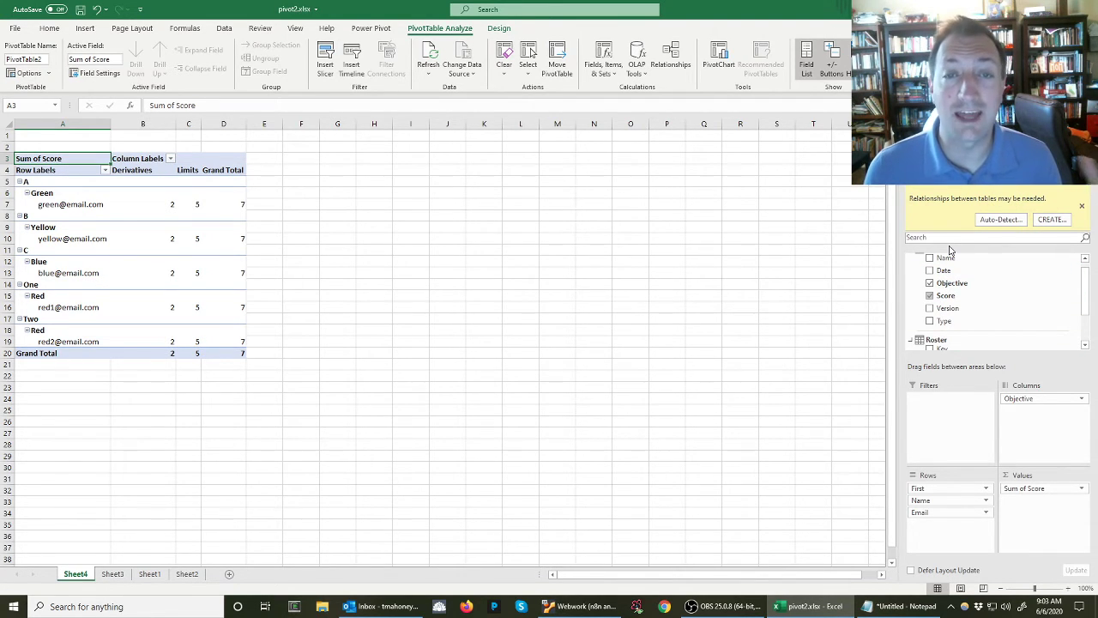
Create a relationship from the Ledger table's Name column to the Roster table's Key column as the primary column
{"action": "left_click", "coordinate": [1051, 220]}
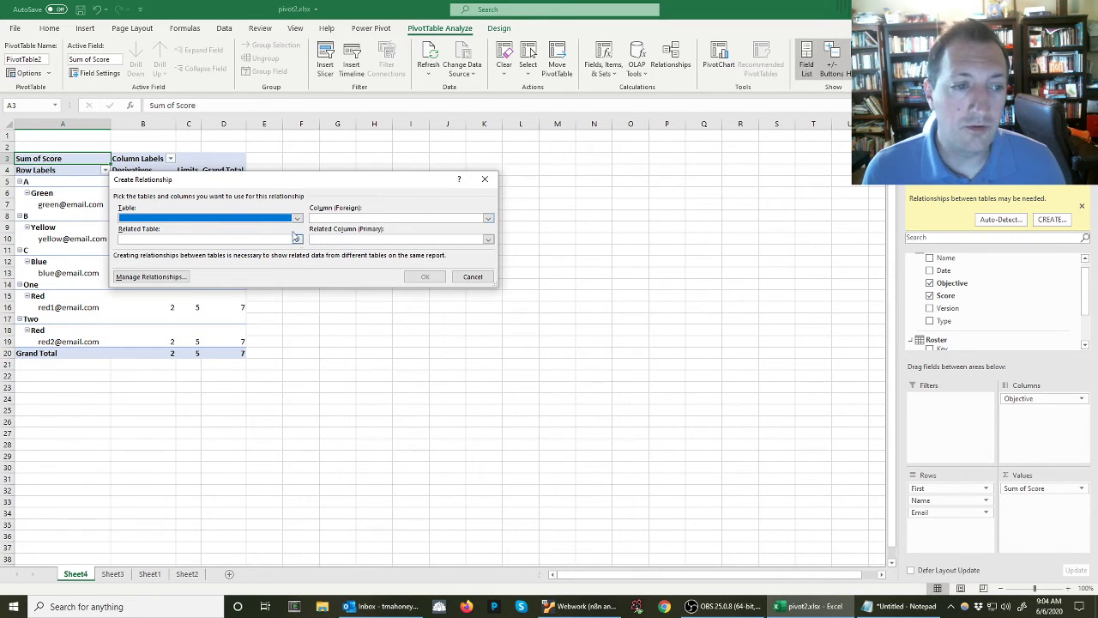
{"action": "left_click", "coordinate": [297, 219]}
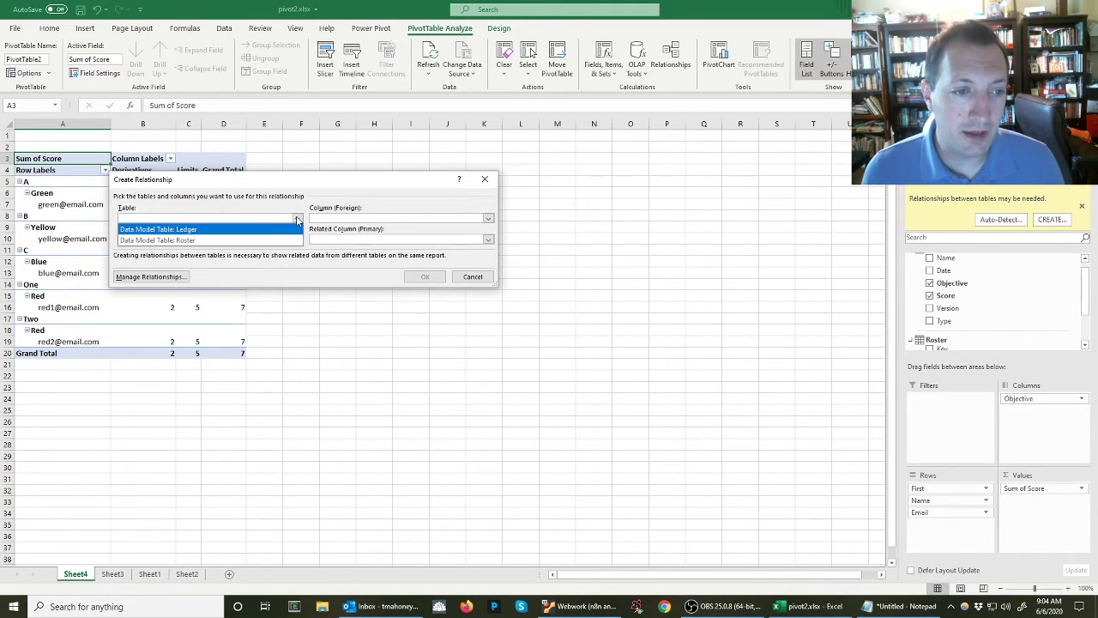
{"action": "left_click", "coordinate": [266, 230]}
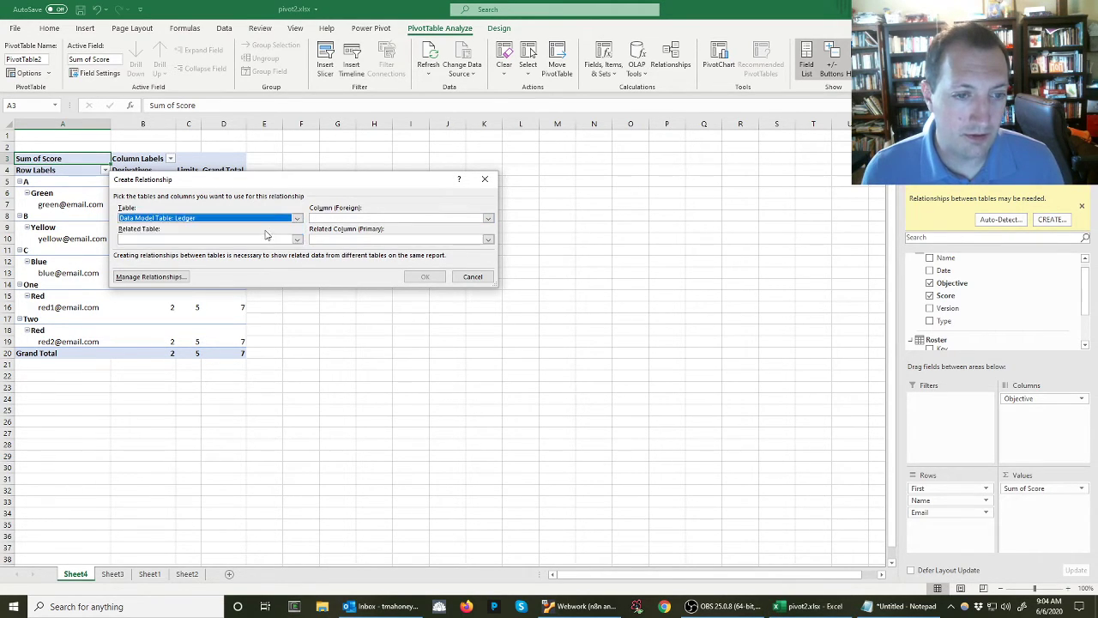
{"action": "left_click", "coordinate": [347, 221]}
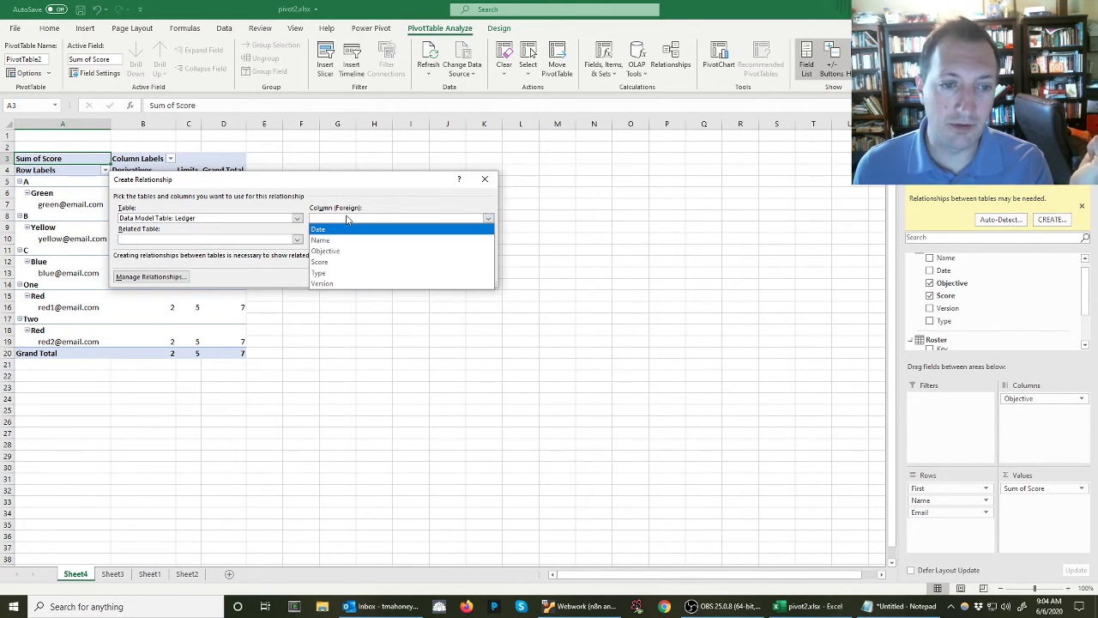
{"action": "left_click", "coordinate": [337, 240]}
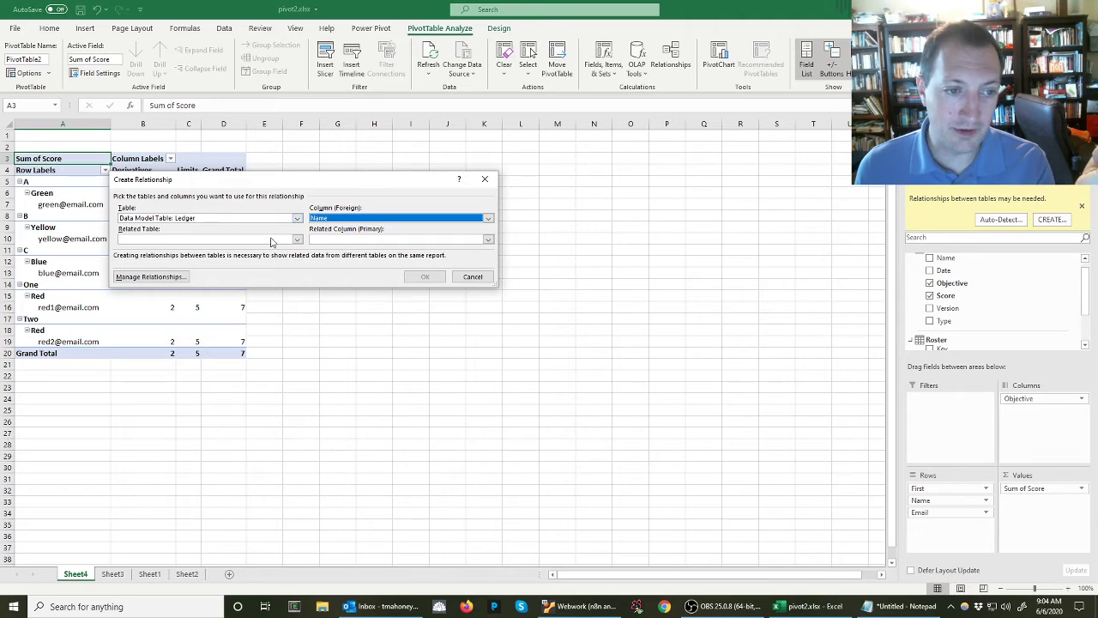
{"action": "left_click", "coordinate": [296, 240]}
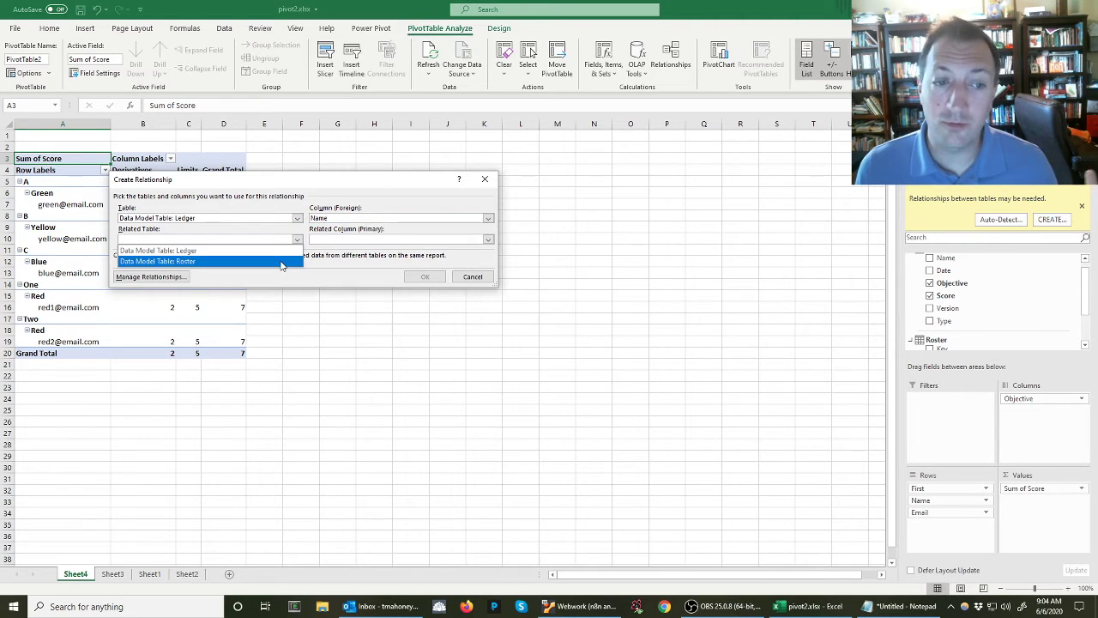
{"action": "left_click", "coordinate": [281, 261]}
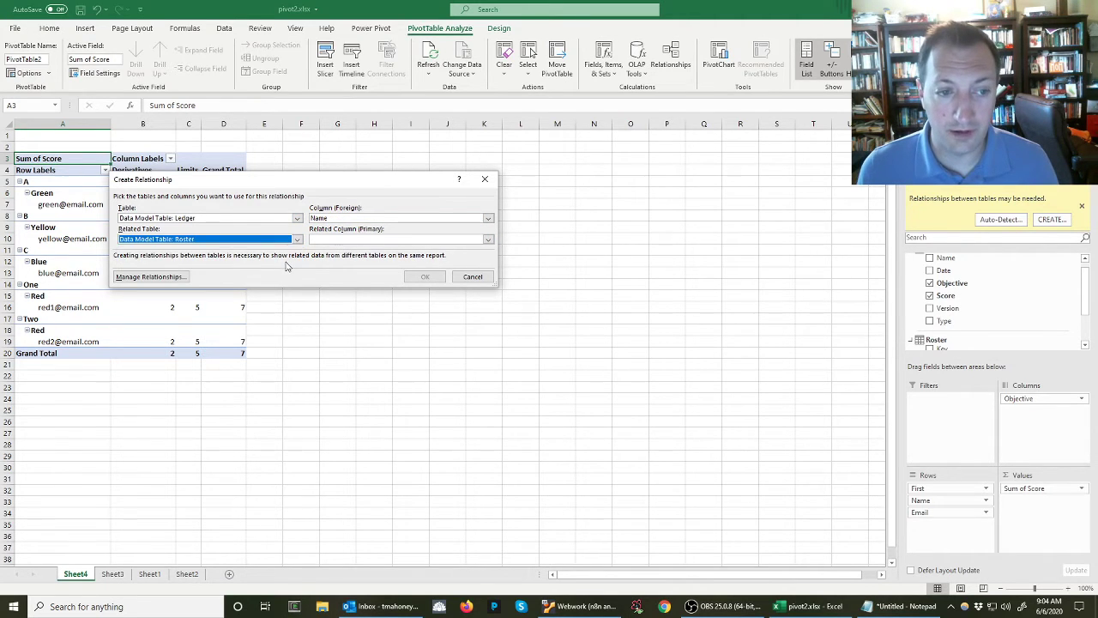
{"action": "left_click", "coordinate": [350, 239]}
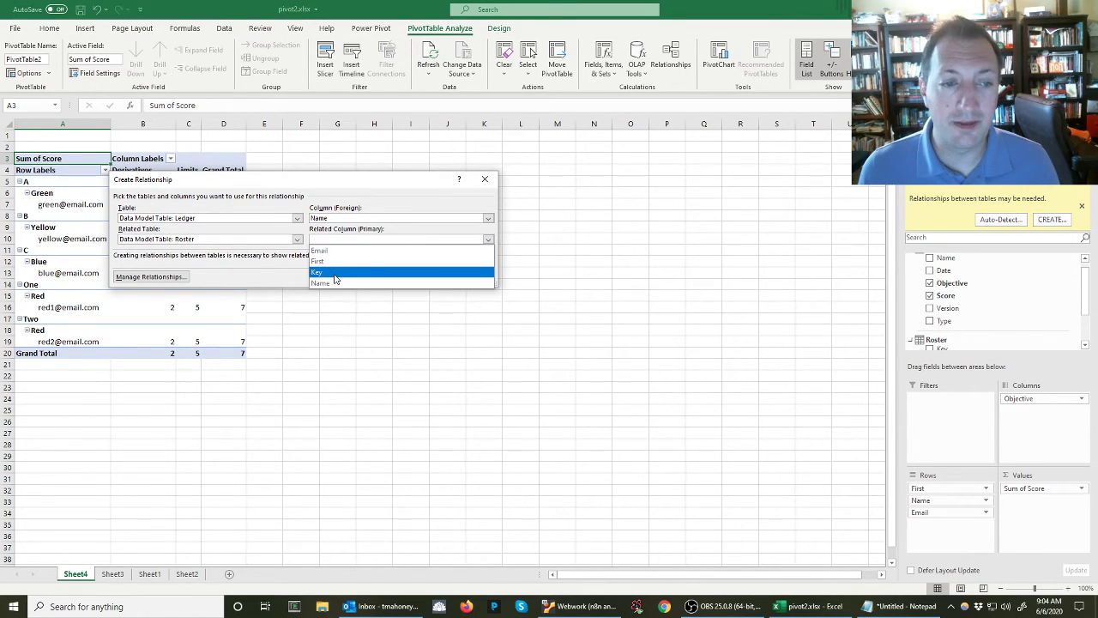
{"action": "left_click", "coordinate": [335, 273]}
{"action": "left_click", "coordinate": [420, 275]}
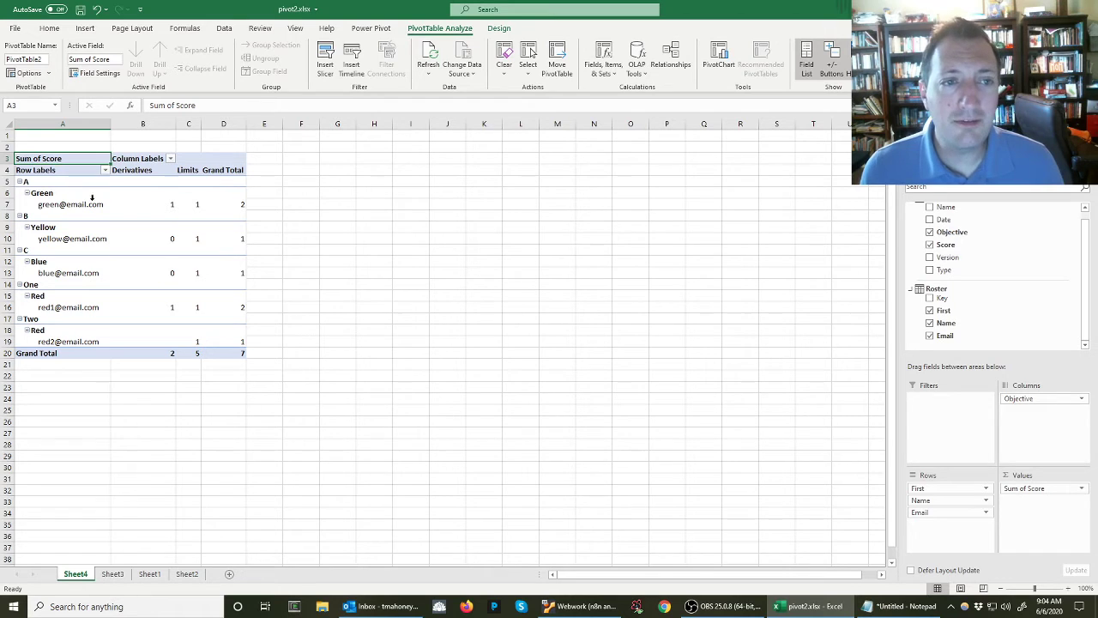
Change the PivotTable's report layout to Tabular Form
{"action": "left_click", "coordinate": [500, 30]}
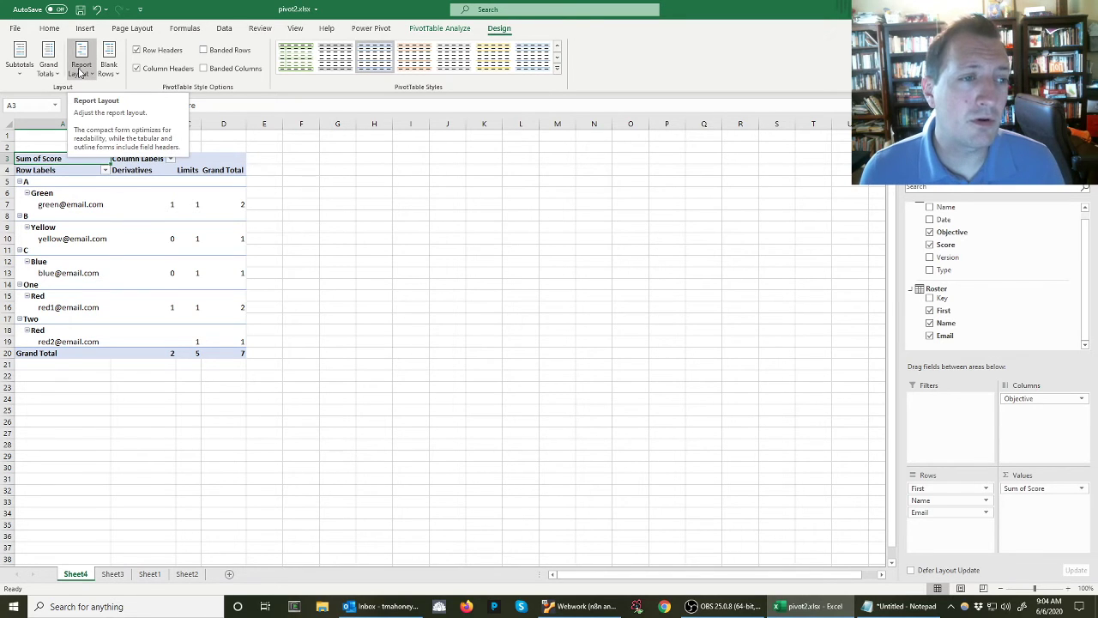
{"action": "left_click", "coordinate": [80, 73]}
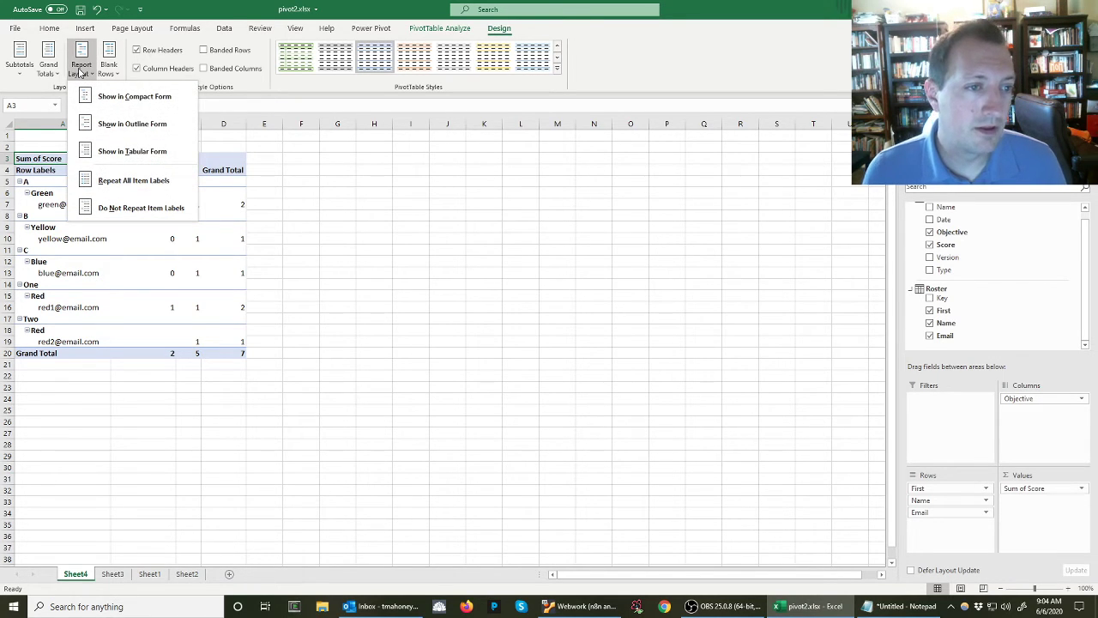
{"action": "left_click", "coordinate": [102, 151]}
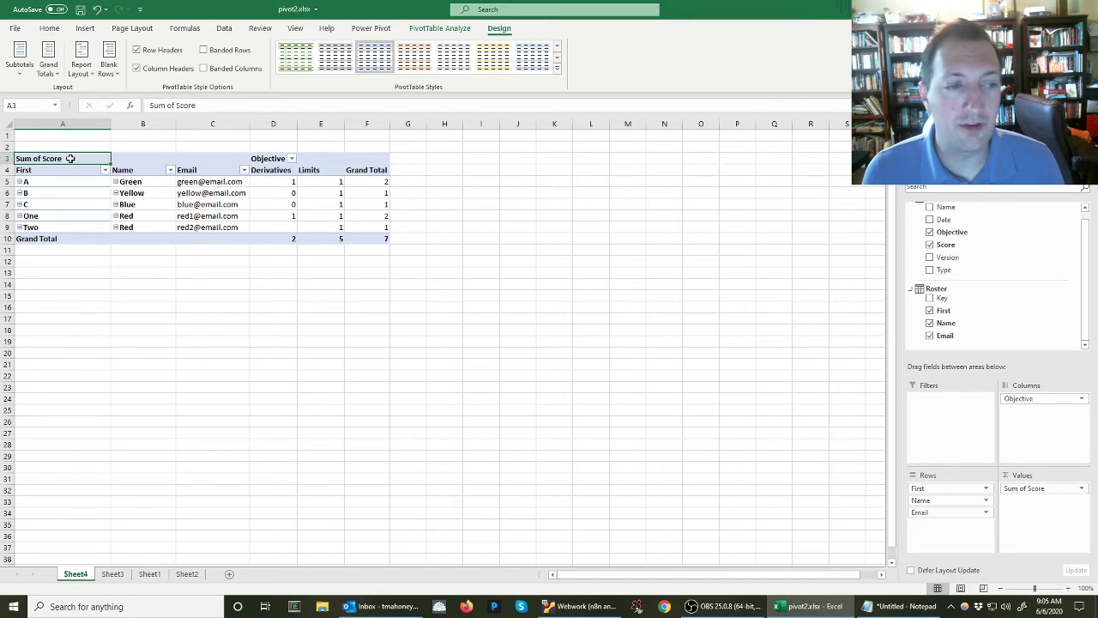
Turn off the PivotTable's expand/collapse buttons and narrow columns A and B
{"action": "right_click", "coordinate": [70, 159]}
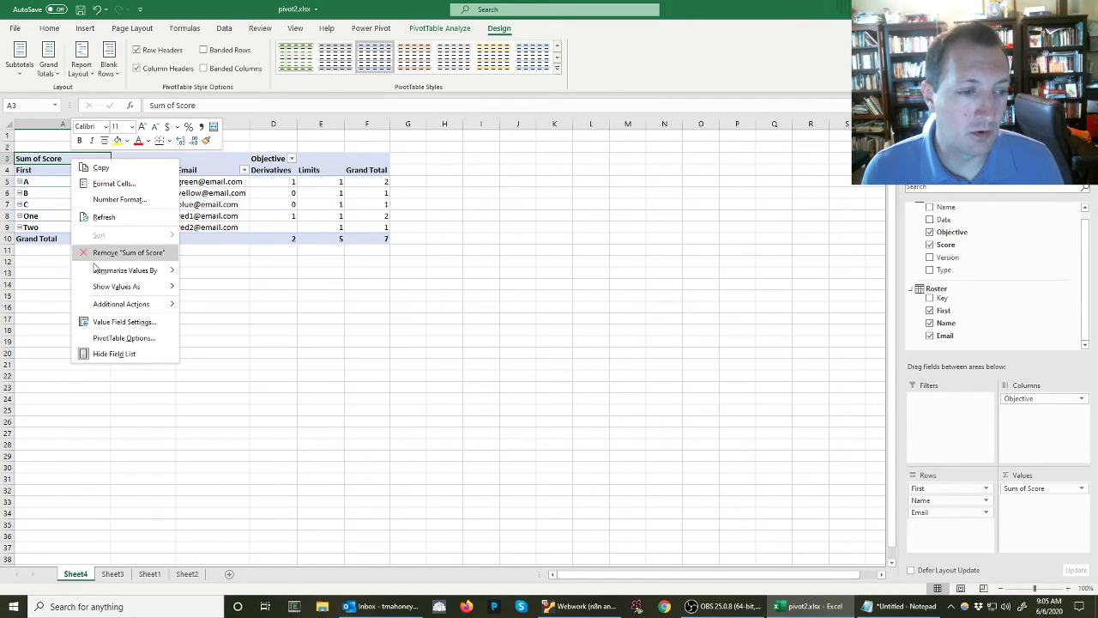
{"action": "left_click", "coordinate": [118, 338]}
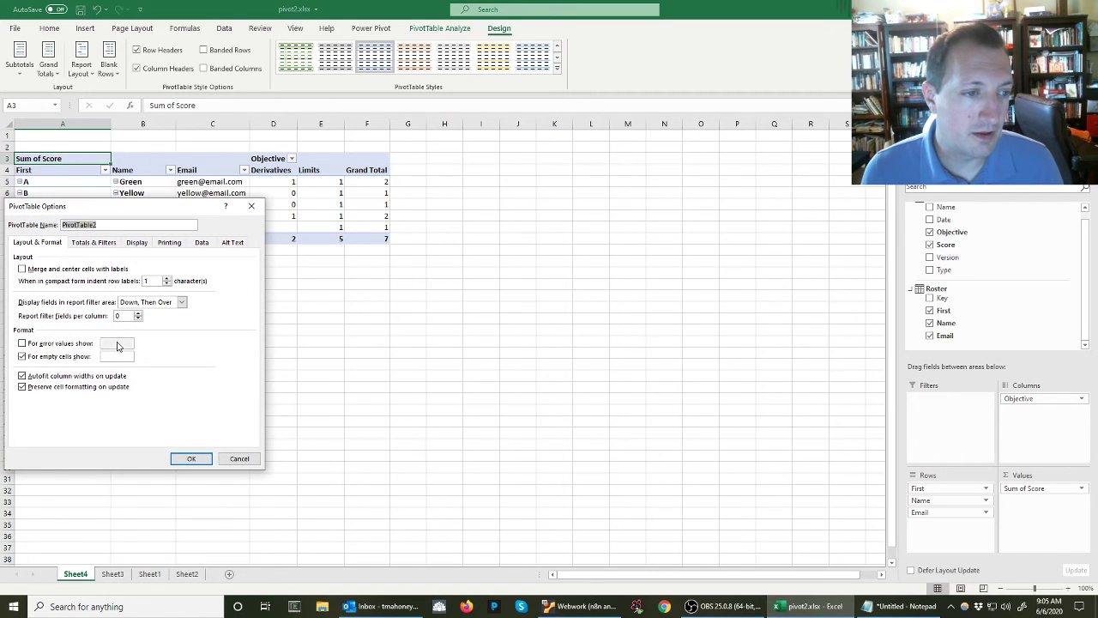
{"action": "left_click", "coordinate": [135, 242]}
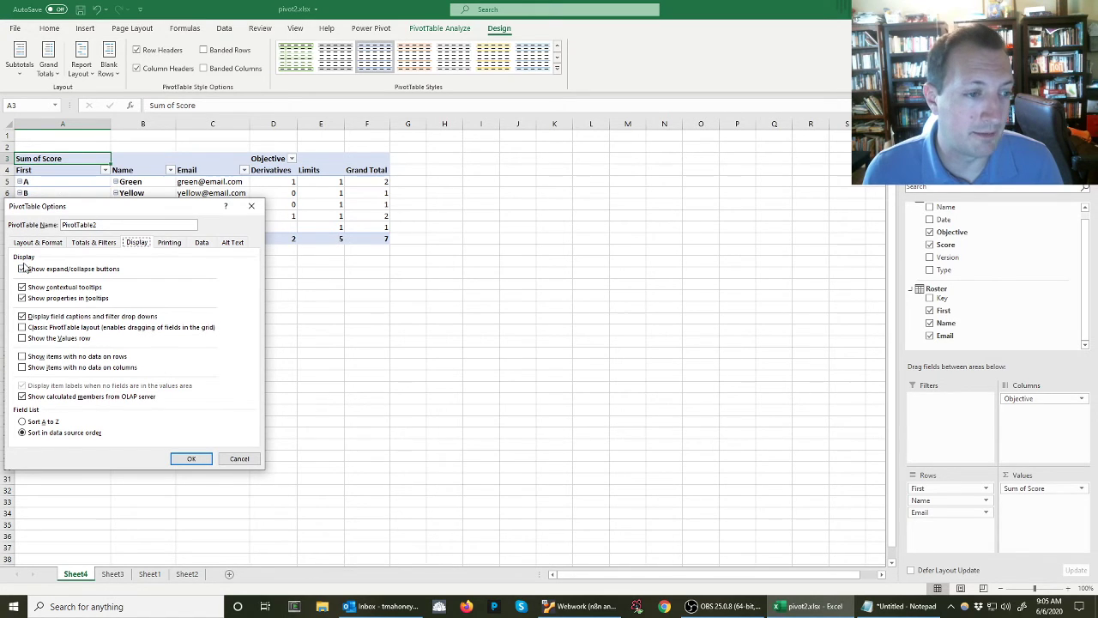
{"action": "left_click", "coordinate": [22, 268]}
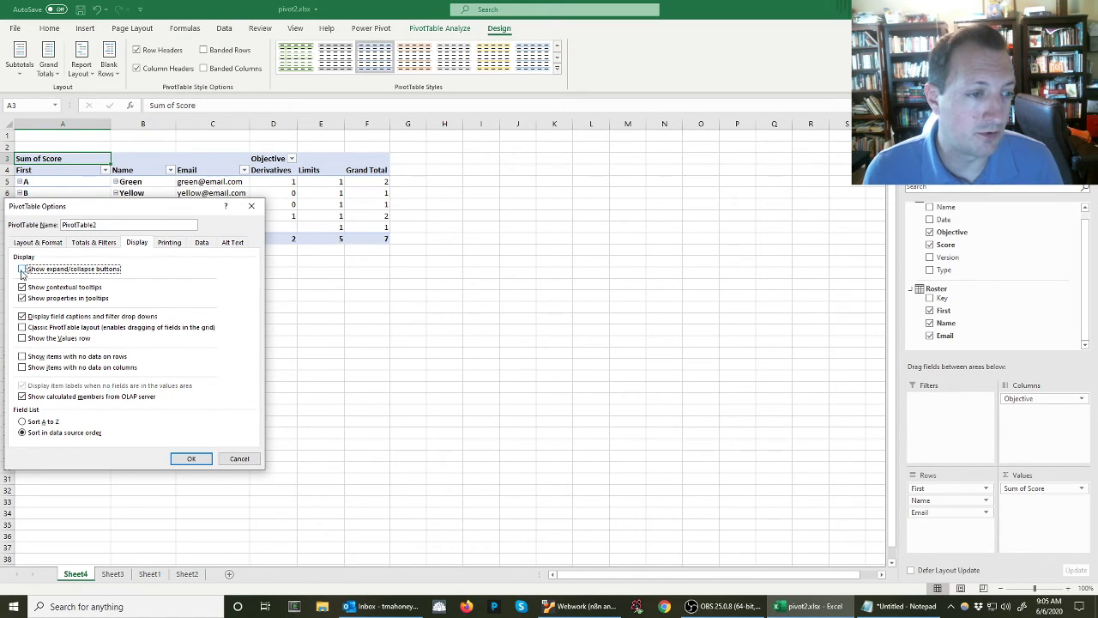
{"action": "left_click", "coordinate": [195, 458]}
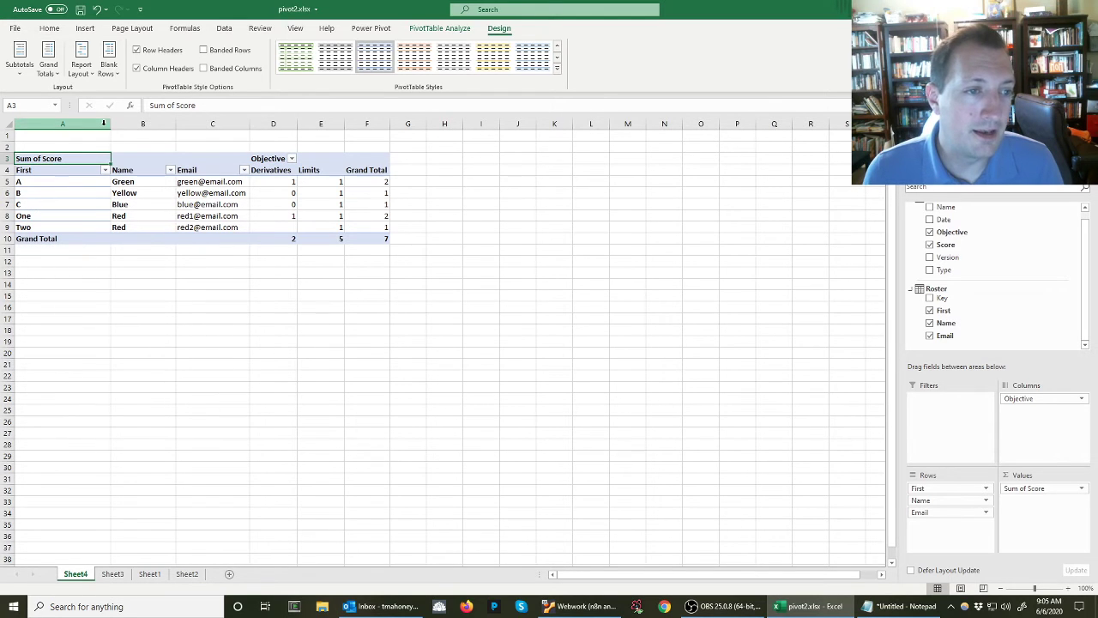
{"action": "left_click_drag", "start_coordinate": [110, 124], "coordinate": [74, 123]}
{"action": "double_click", "coordinate": [141, 124]}
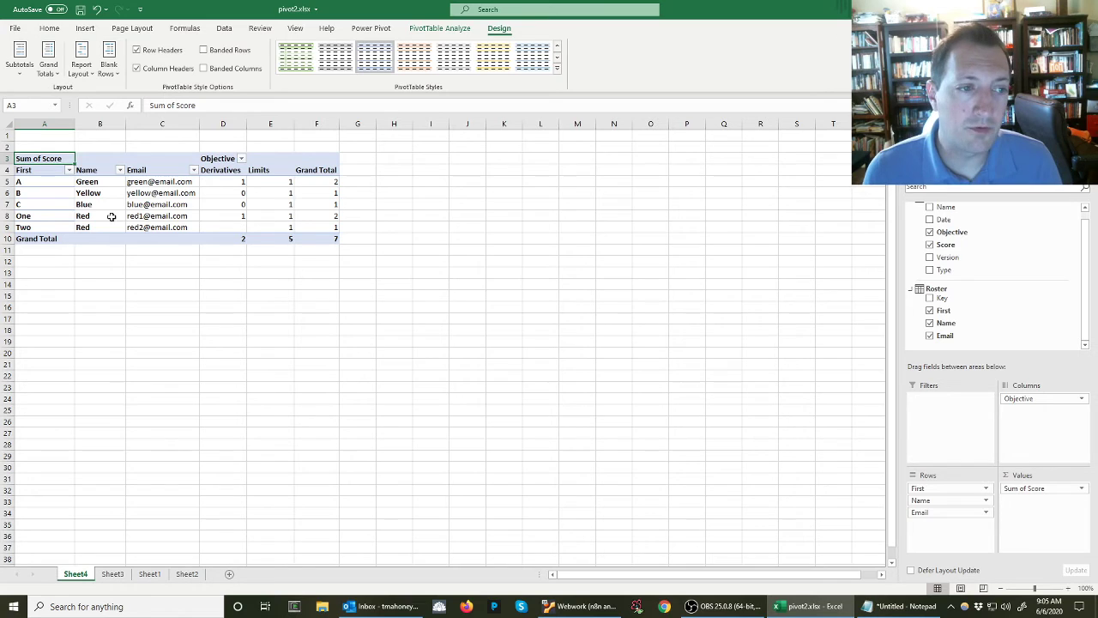
Examine each student's row and objective scores in the PivotTable, including the two Red entries with their separate emails
{"action": "left_click_drag", "start_coordinate": [52, 182], "coordinate": [327, 184]}
{"action": "left_click_drag", "start_coordinate": [223, 181], "coordinate": [287, 225]}
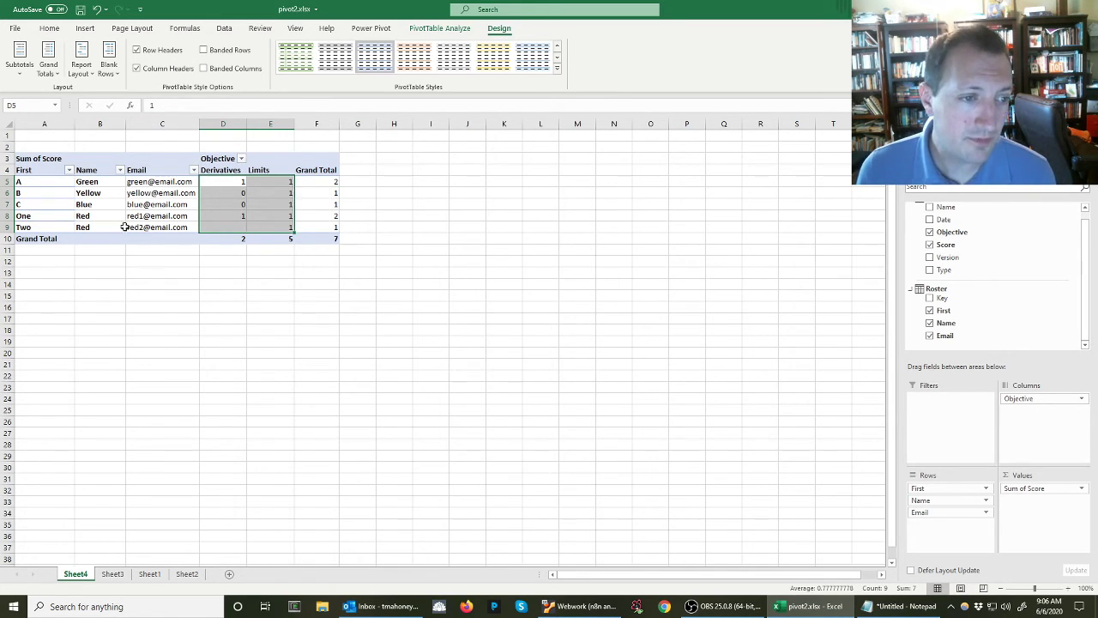
{"action": "left_click_drag", "start_coordinate": [98, 218], "coordinate": [163, 228]}
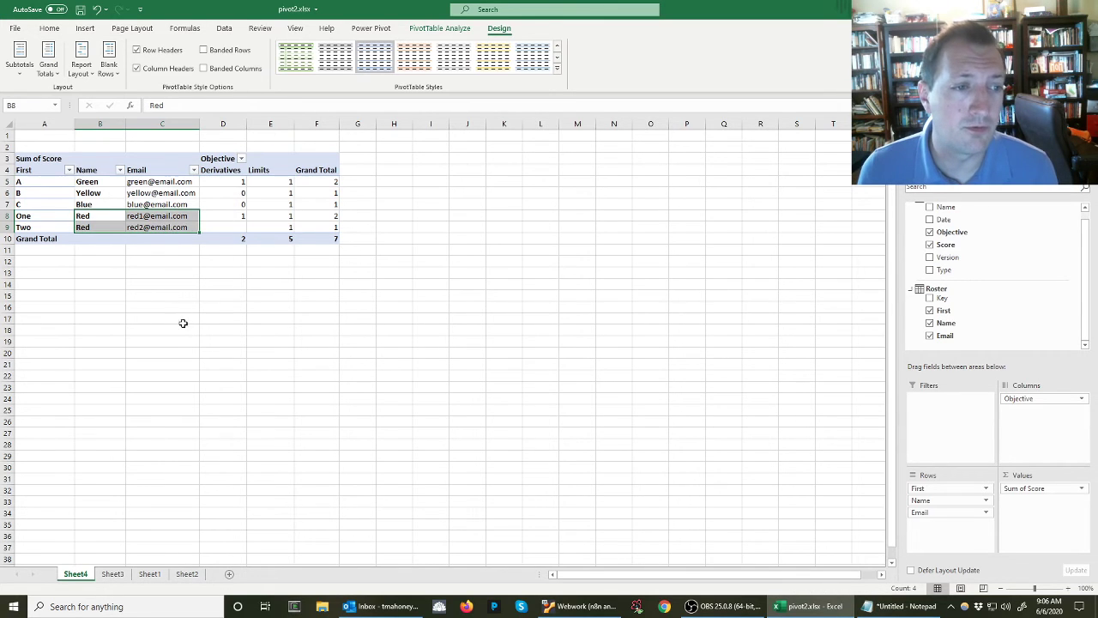
{"action": "left_click", "coordinate": [161, 217]}
{"action": "left_click", "coordinate": [147, 232]}
{"action": "left_click", "coordinate": [143, 217]}
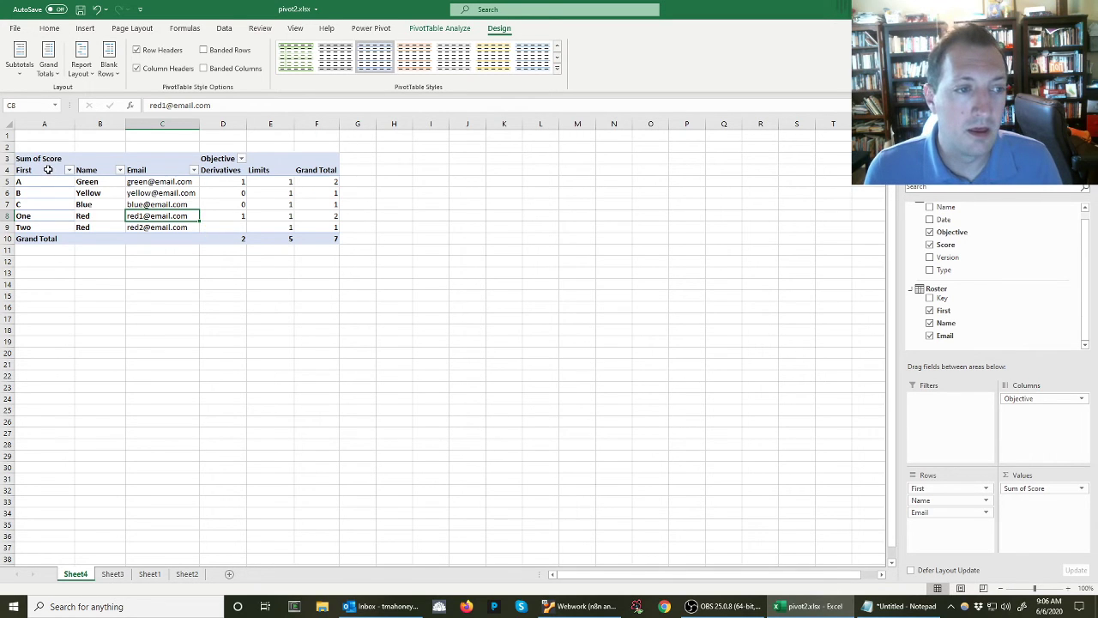
{"action": "left_click", "coordinate": [431, 327]}
Define the workbook-scope name MergeData for the PivotTable range A4:F9 on Sheet4, leaving out the Grand Total row
{"action": "scroll", "coordinate": [355, 287], "scroll_direction": "up", "scroll_amount": 4}
{"action": "left_click_drag", "start_coordinate": [49, 200], "coordinate": [525, 297]}
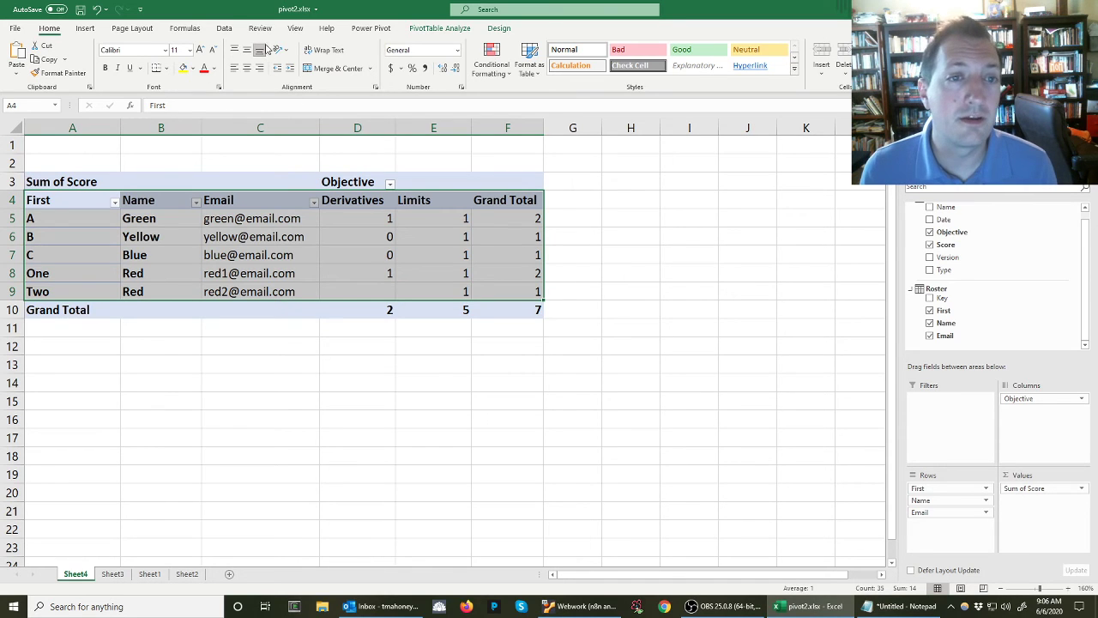
{"action": "left_click", "coordinate": [185, 28]}
{"action": "left_click", "coordinate": [378, 46]}
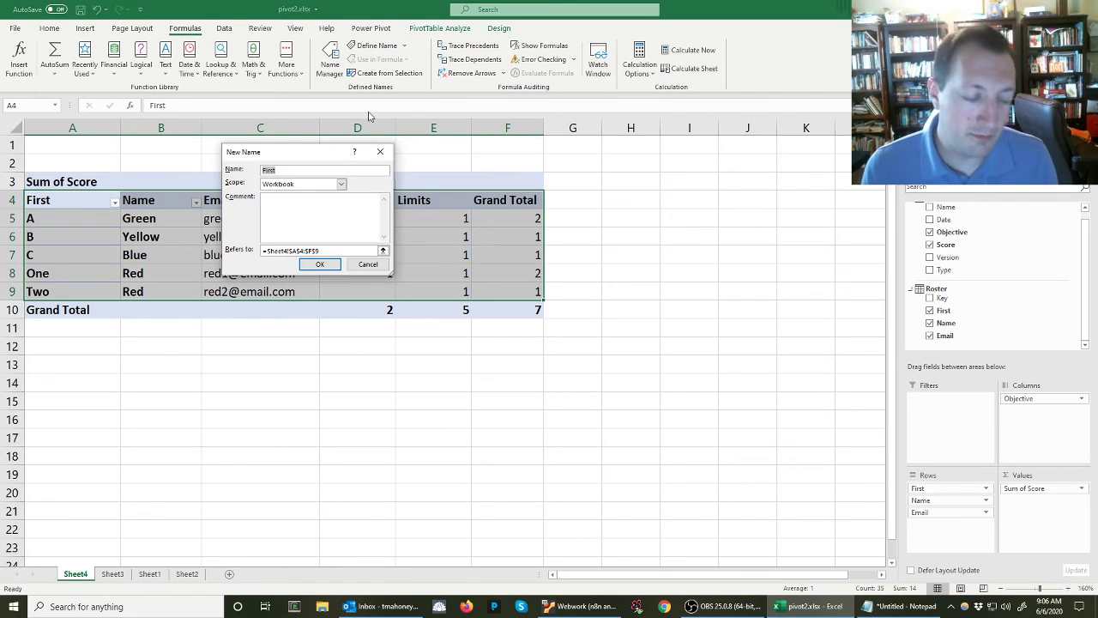
{"action": "type", "text": "Merge"}
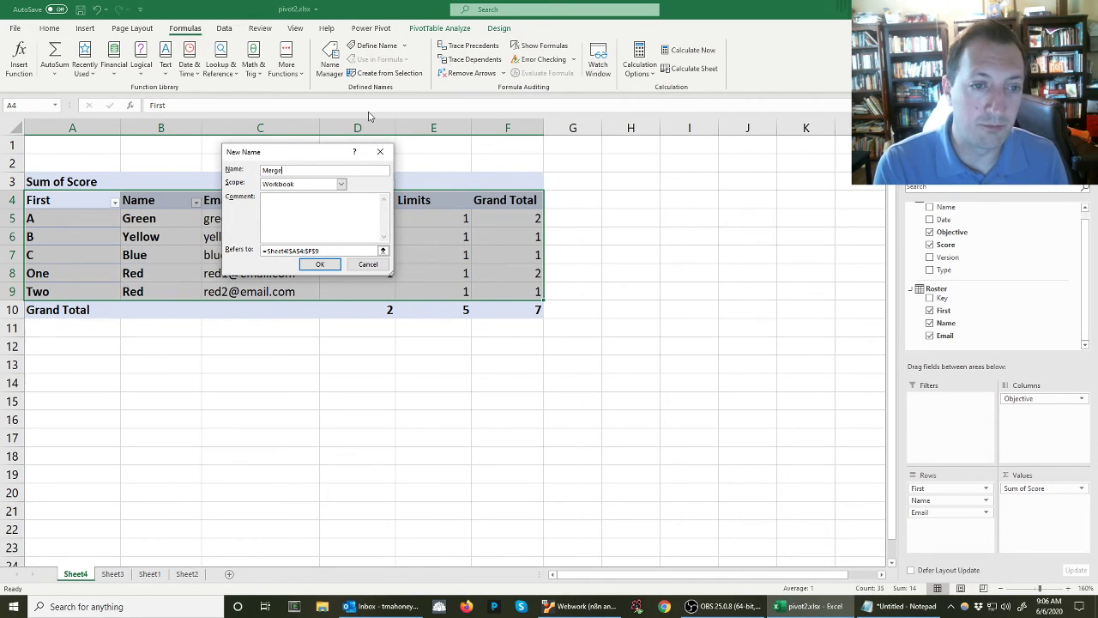
{"action": "type", "text": "Data"}
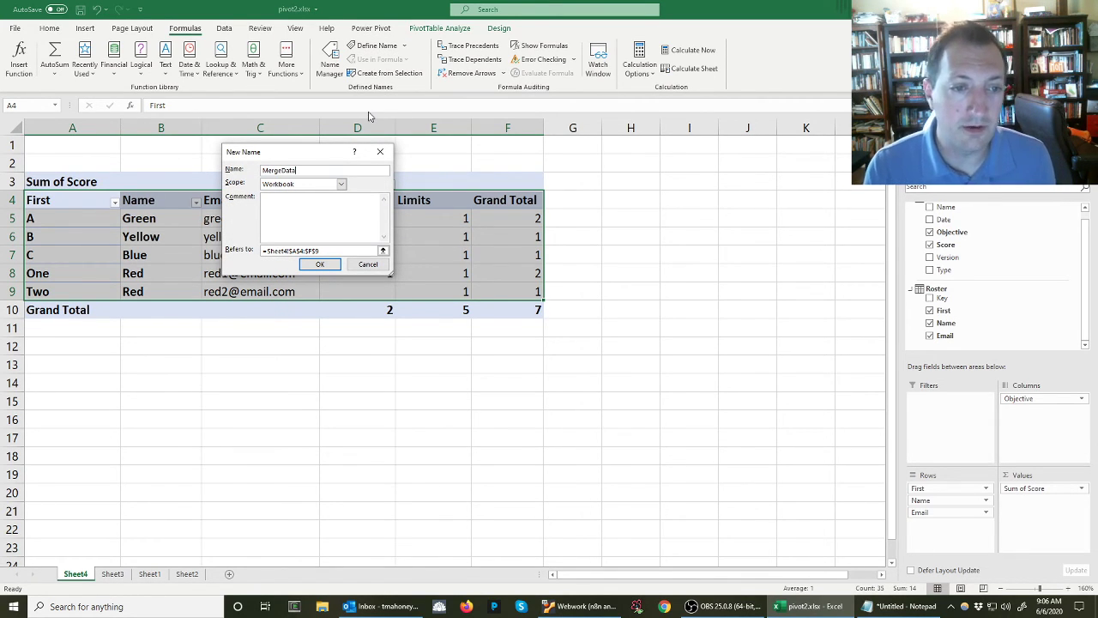
{"action": "key", "text": "Return"}
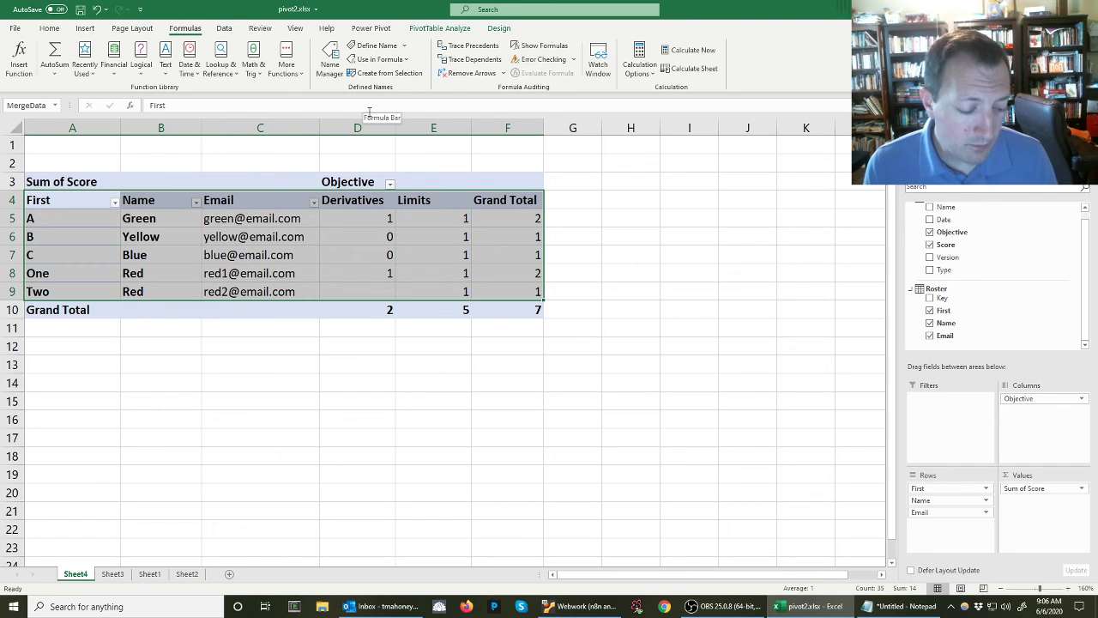
Switch to Word and create a new blank document
{"action": "key", "text": "super"}
{"action": "type", "text": "word"}
{"action": "key", "text": "Return"}
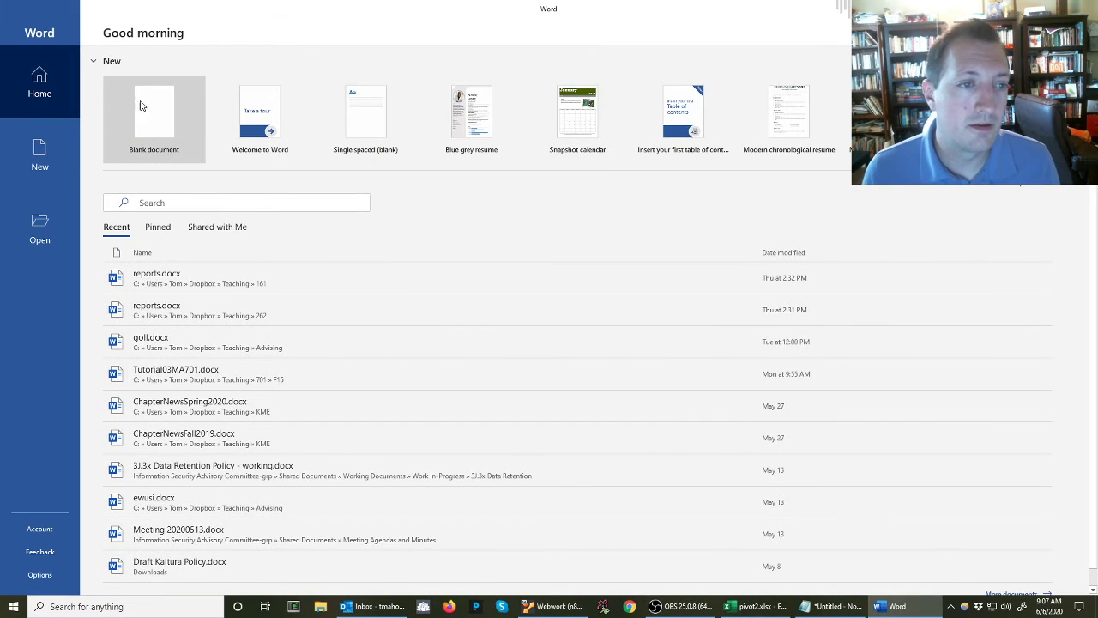
{"action": "left_click", "coordinate": [140, 103]}
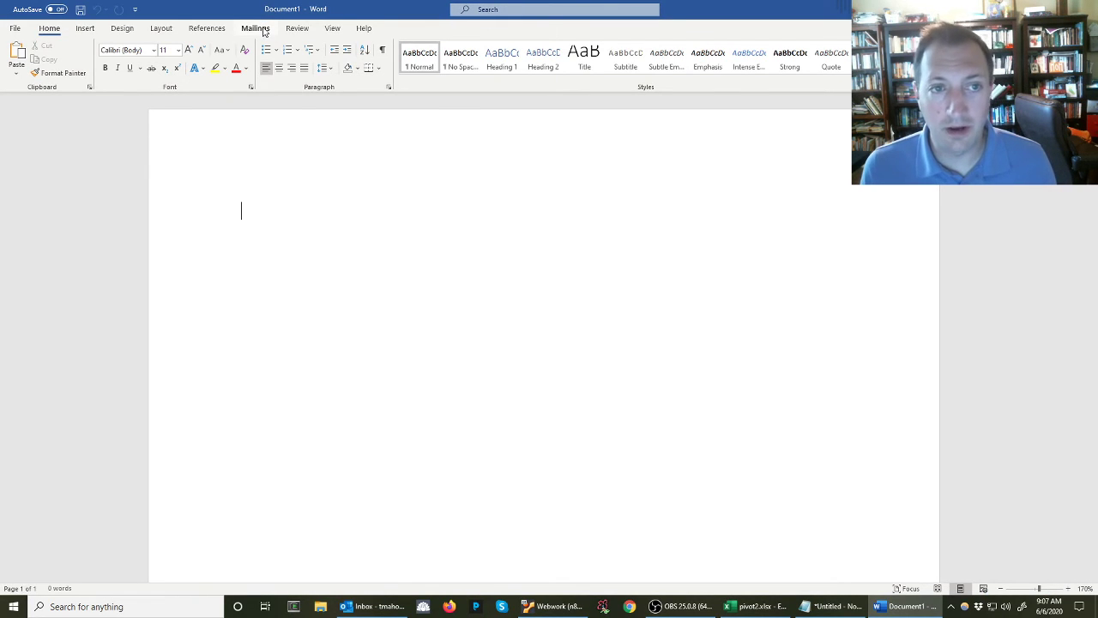
Use the MergeData table from pivot2.xlsx on the Desktop as the mail merge's existing recipient list, with column headers in the first row
{"action": "left_click", "coordinate": [256, 28]}
{"action": "left_click", "coordinate": [122, 68]}
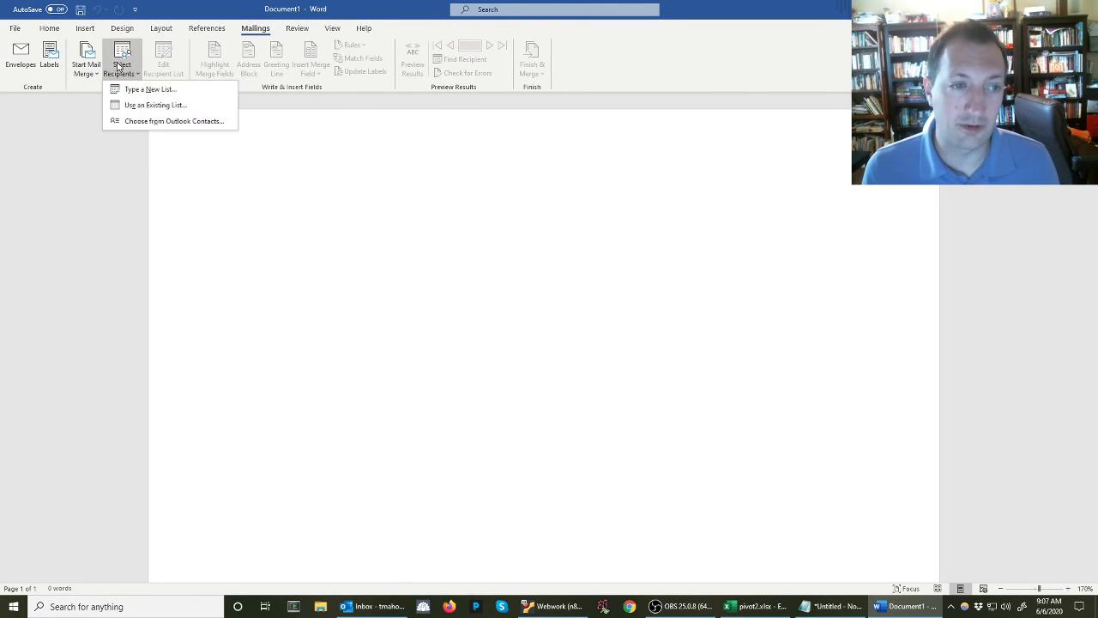
{"action": "left_click", "coordinate": [151, 111]}
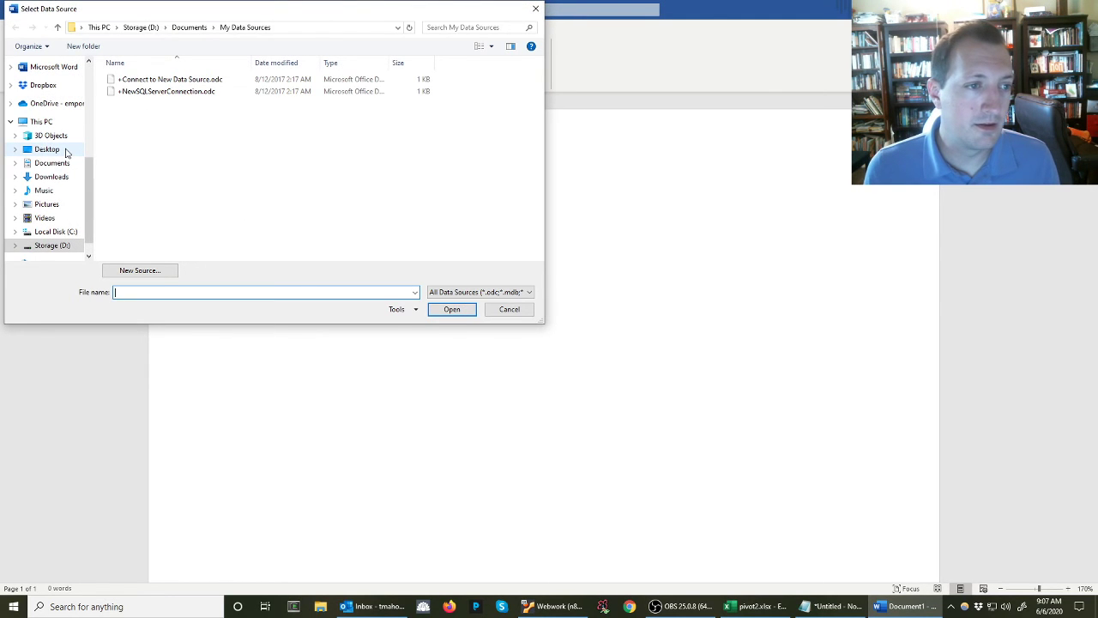
{"action": "left_click", "coordinate": [67, 151]}
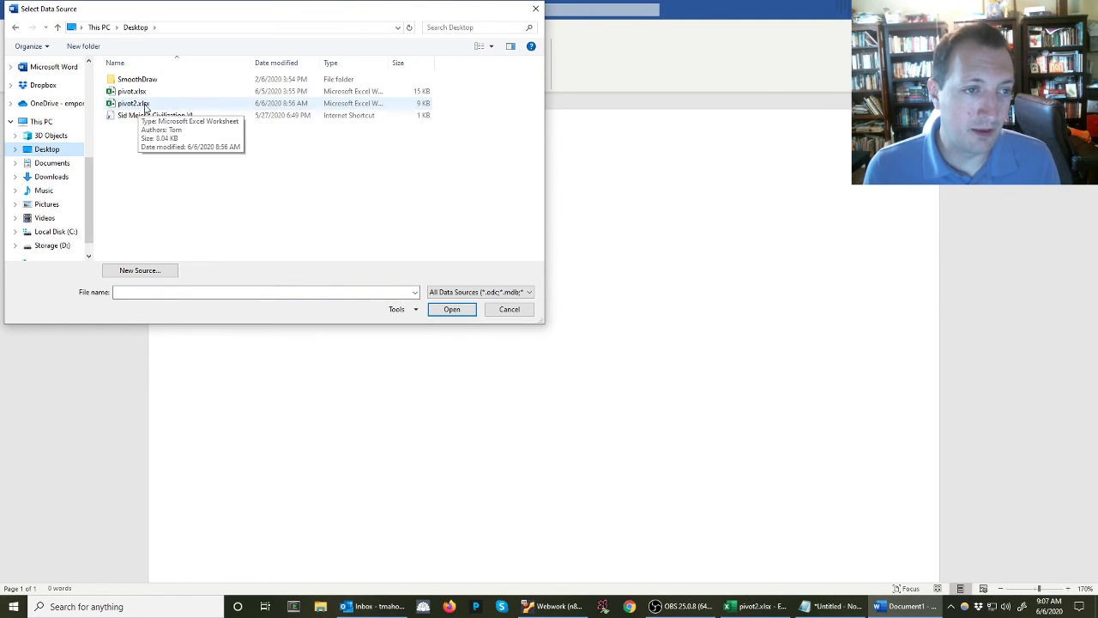
{"action": "double_click", "coordinate": [129, 104]}
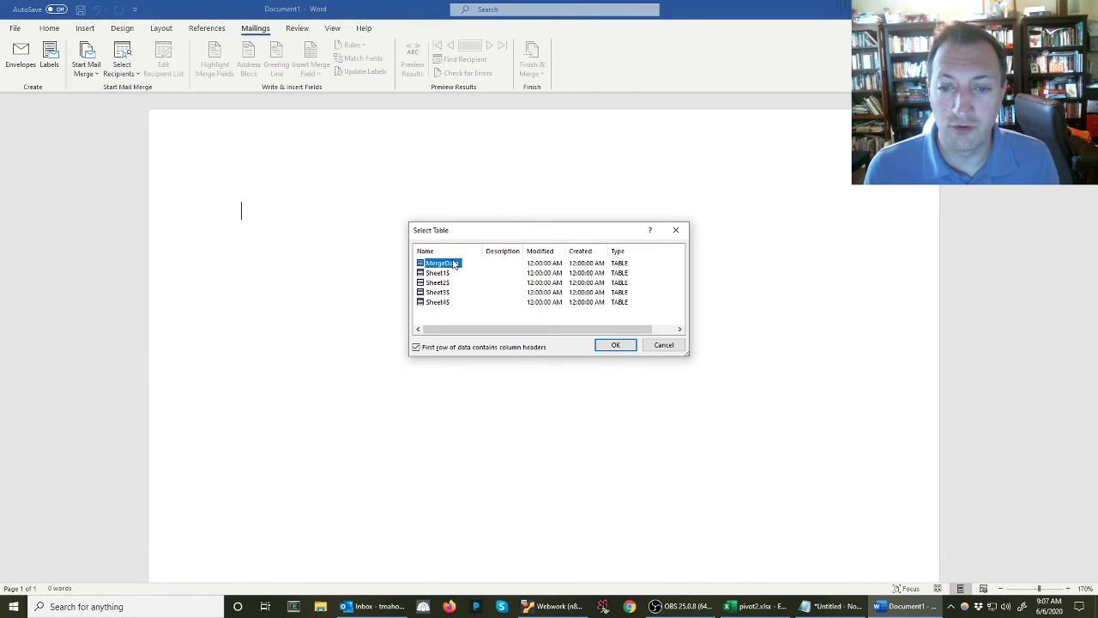
{"action": "left_click", "coordinate": [612, 344]}
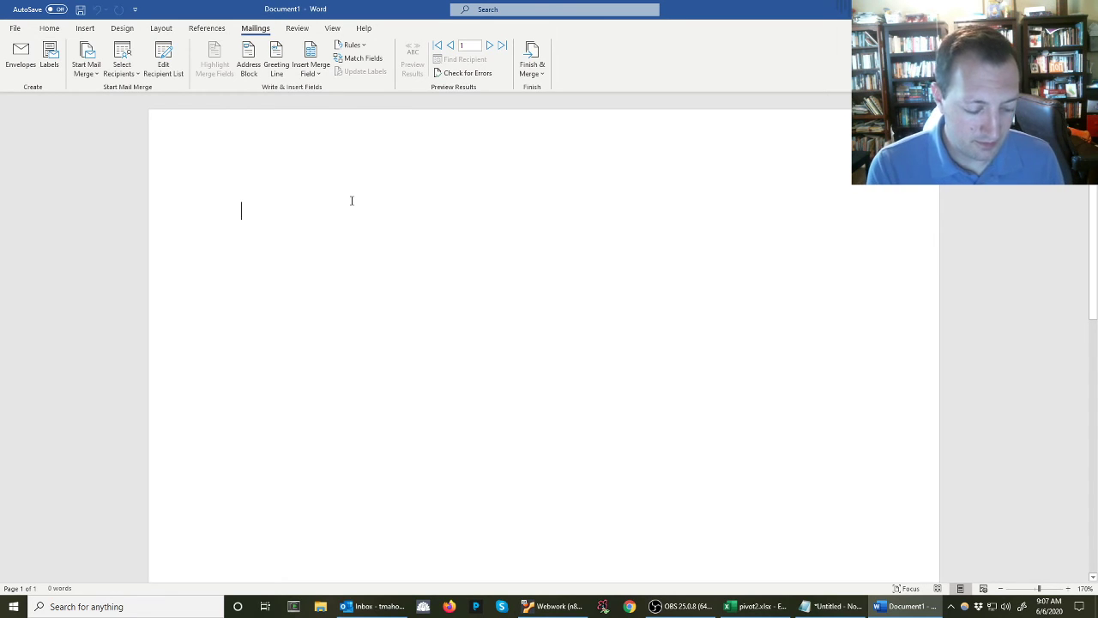
Write the greeting line "Dear «First» «Name»," using the First and Name merge fields
{"action": "type", "text": "Dear"}
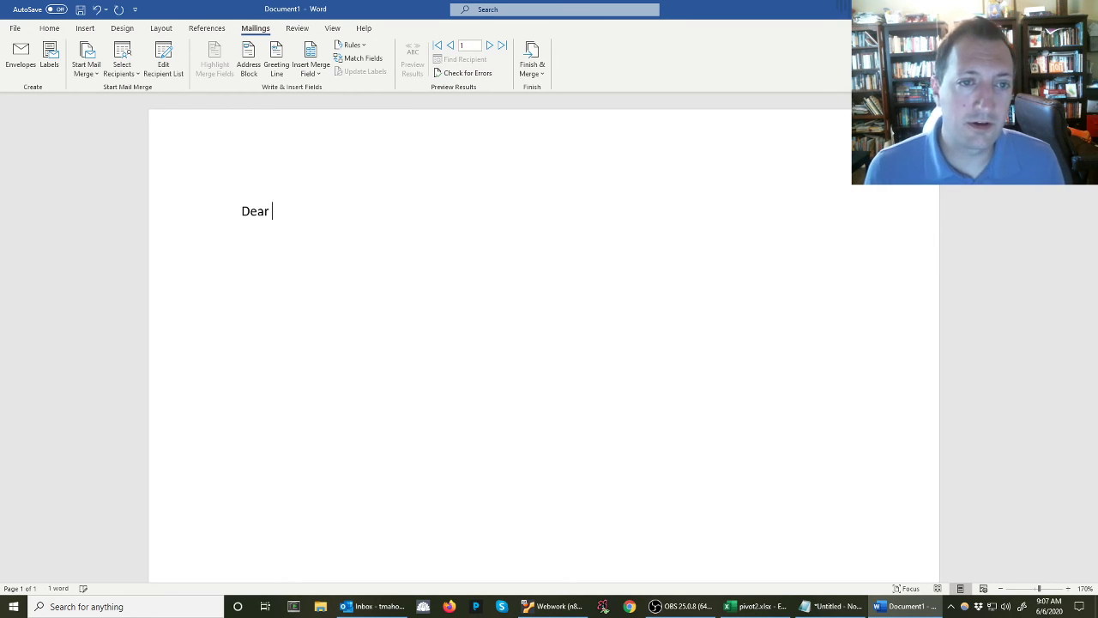
{"action": "left_click", "coordinate": [310, 70]}
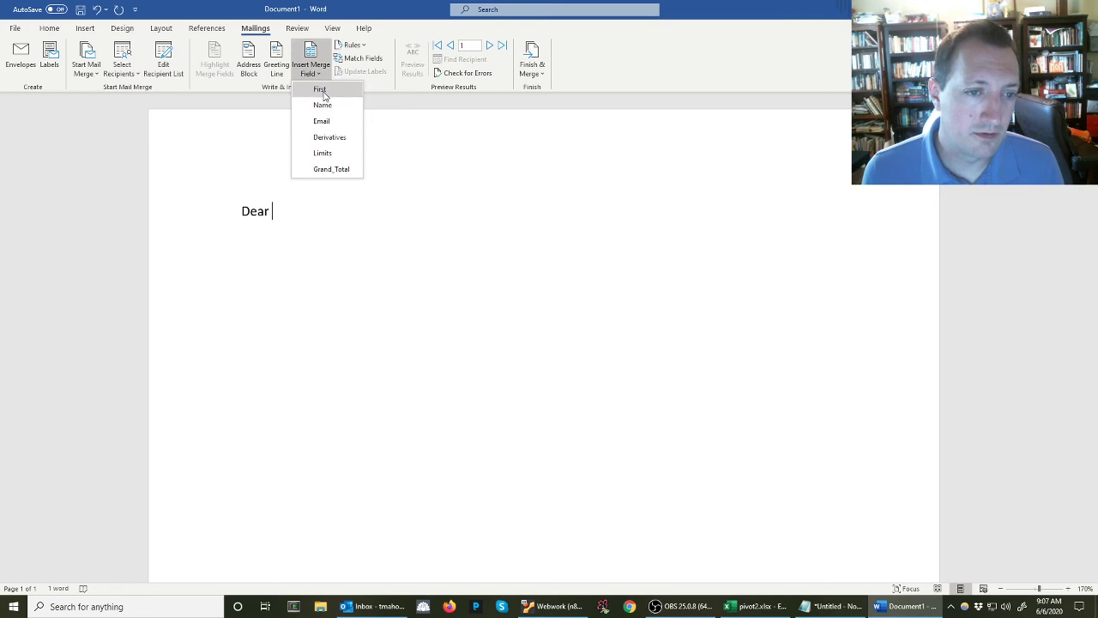
{"action": "left_click", "coordinate": [322, 92]}
{"action": "left_click", "coordinate": [314, 74]}
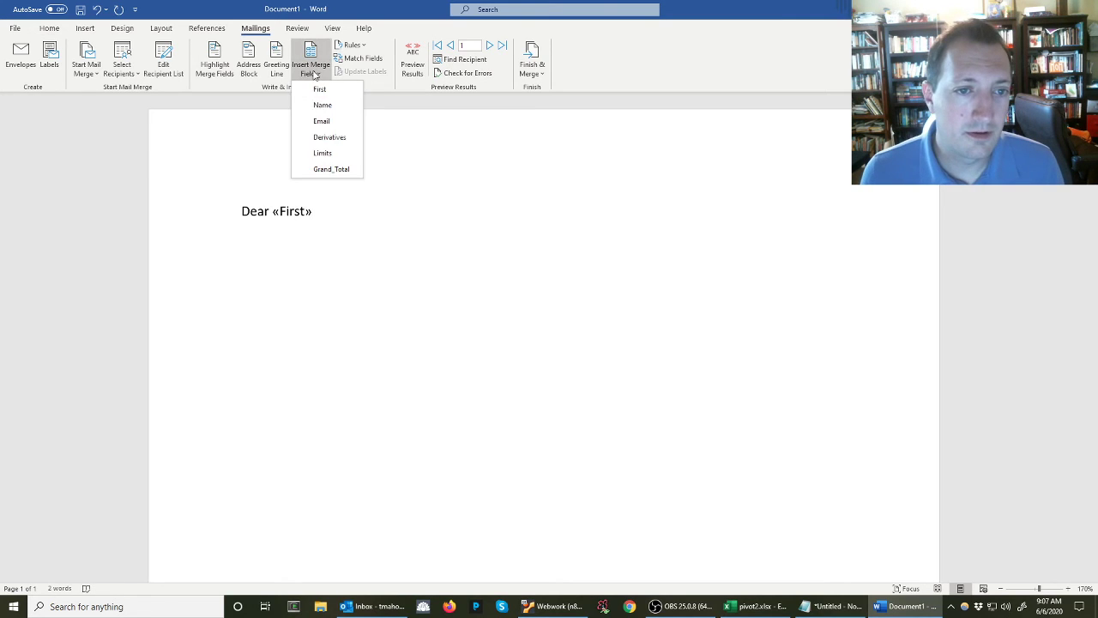
{"action": "left_click", "coordinate": [323, 104]}
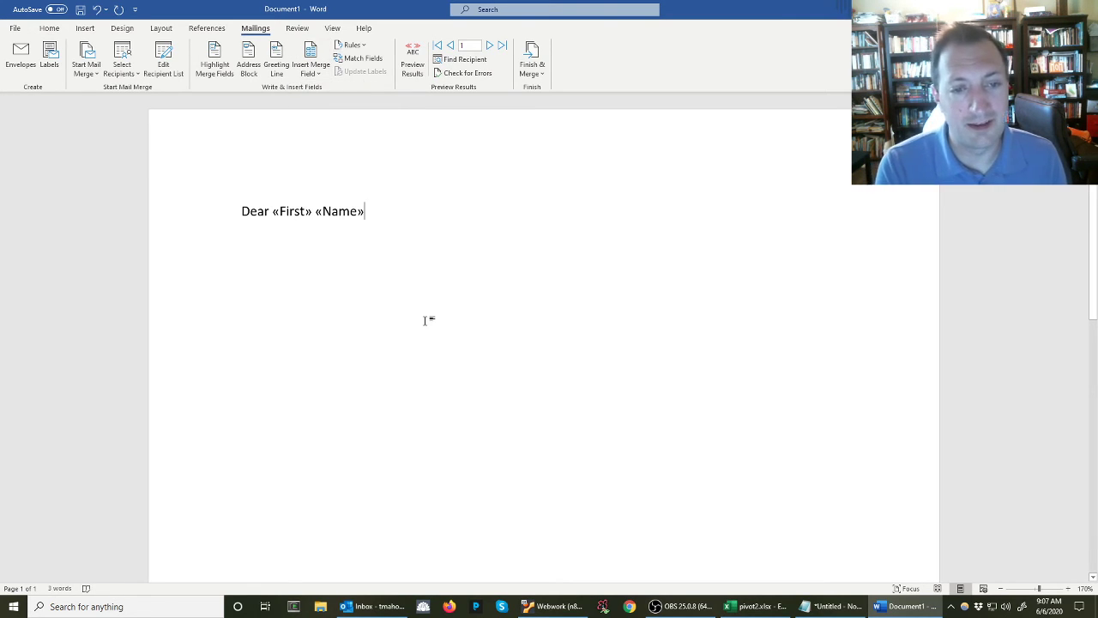
{"action": "type", "text": ","}
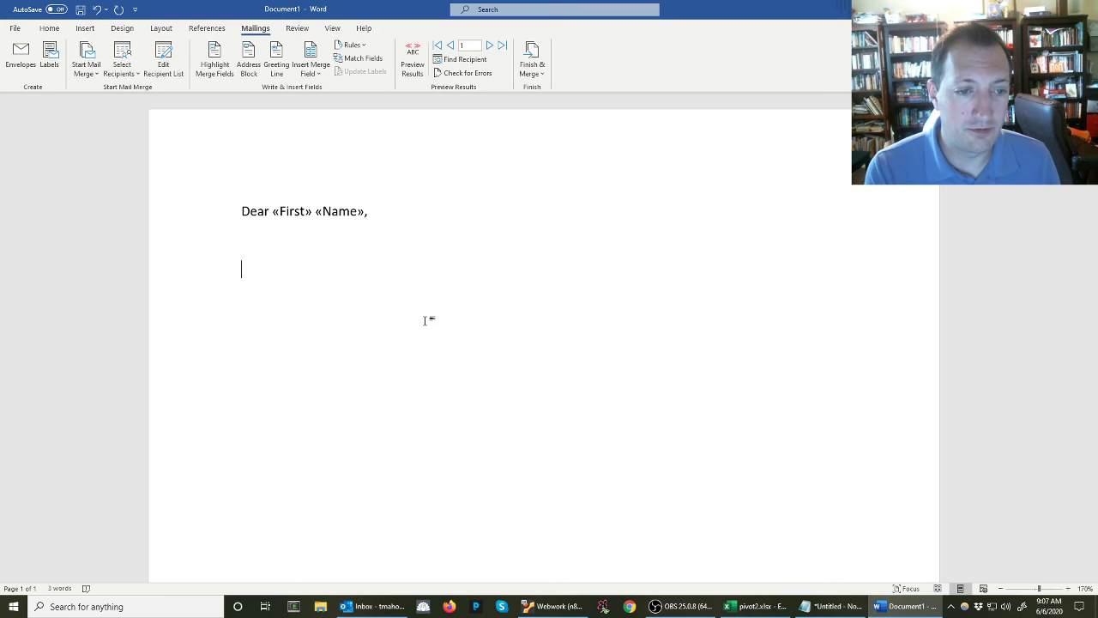
{"action": "type", "text": "Derivatives:"}
Below the greeting, add the line "Derivative Score:" followed by the Derivatives merge field
{"action": "key", "text": "BackSpace"}
{"action": "key", "text": "BackSpace"}
{"action": "key", "text": "BackSpace"}
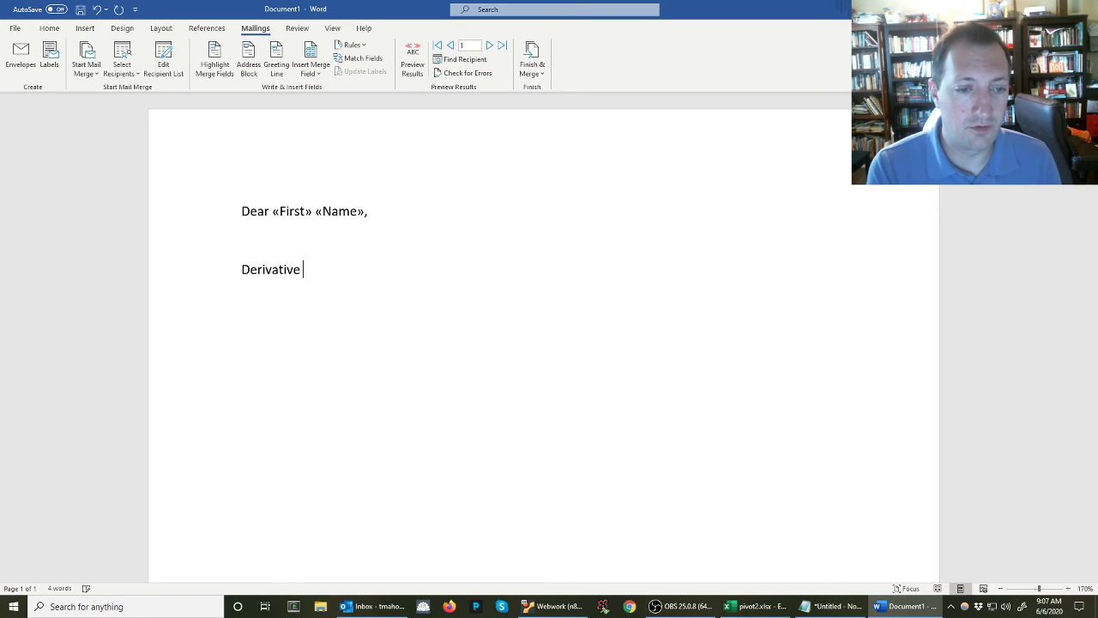
{"action": "type", "text": "Score:"}
{"action": "left_click", "coordinate": [312, 74]}
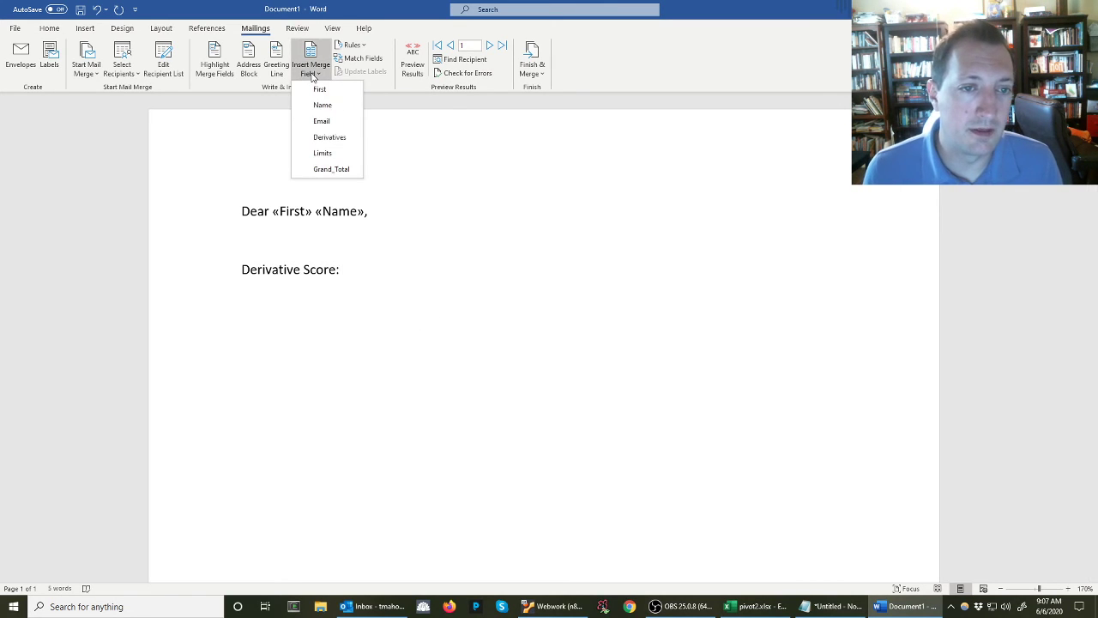
{"action": "left_click", "coordinate": [339, 138]}
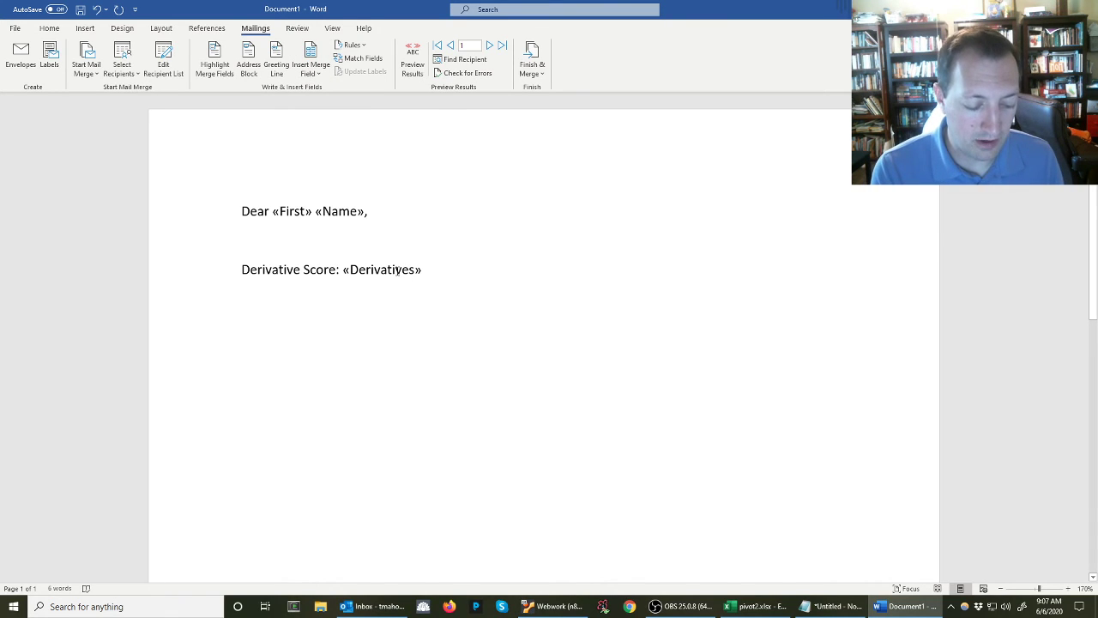
Add a new line "Limit Score:" followed by the Limits merge field
{"action": "key", "text": "Return"}
{"action": "type", "text": "Limit Score"}
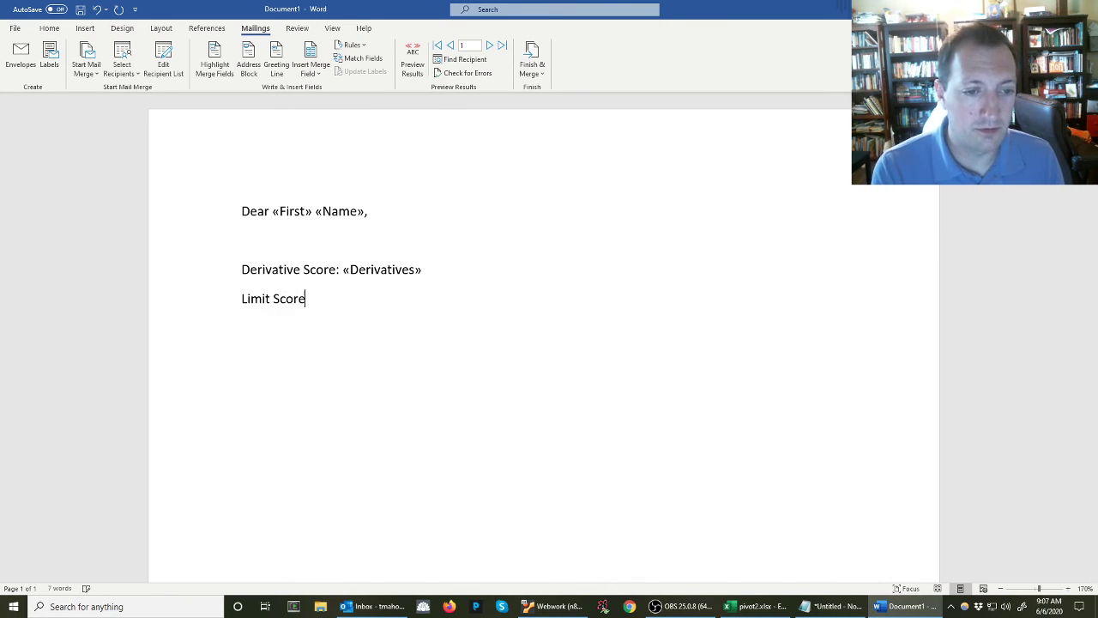
{"action": "type", "text": ":"}
{"action": "left_click", "coordinate": [315, 74]}
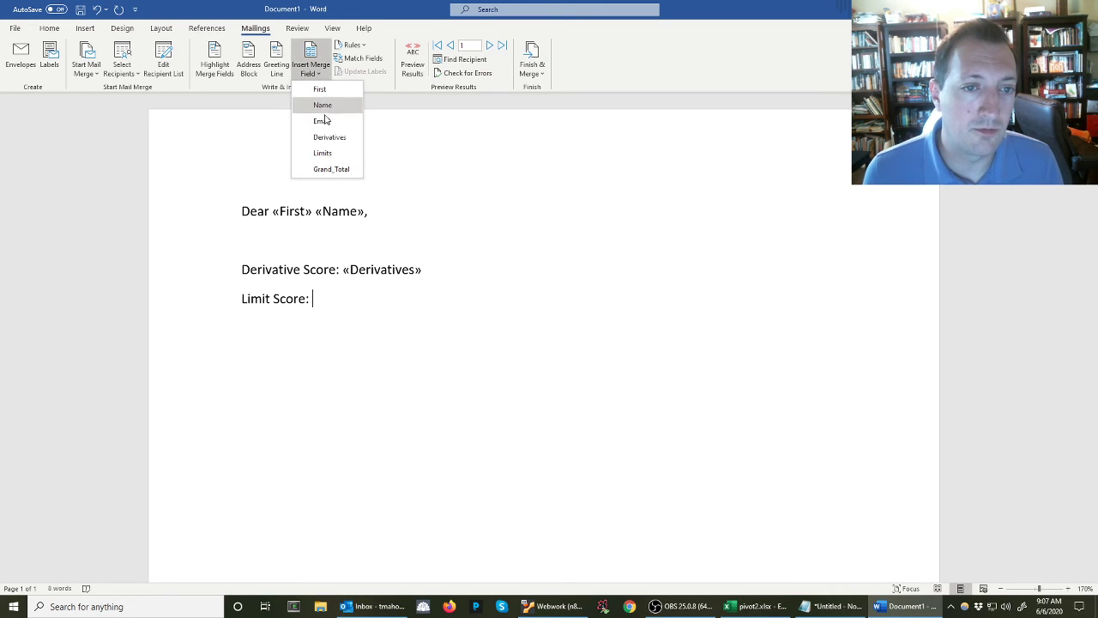
{"action": "left_click", "coordinate": [342, 152]}
Add a new line "Total Score:" followed by the Grand_Total merge field
{"action": "type", "text": "Total sc"}
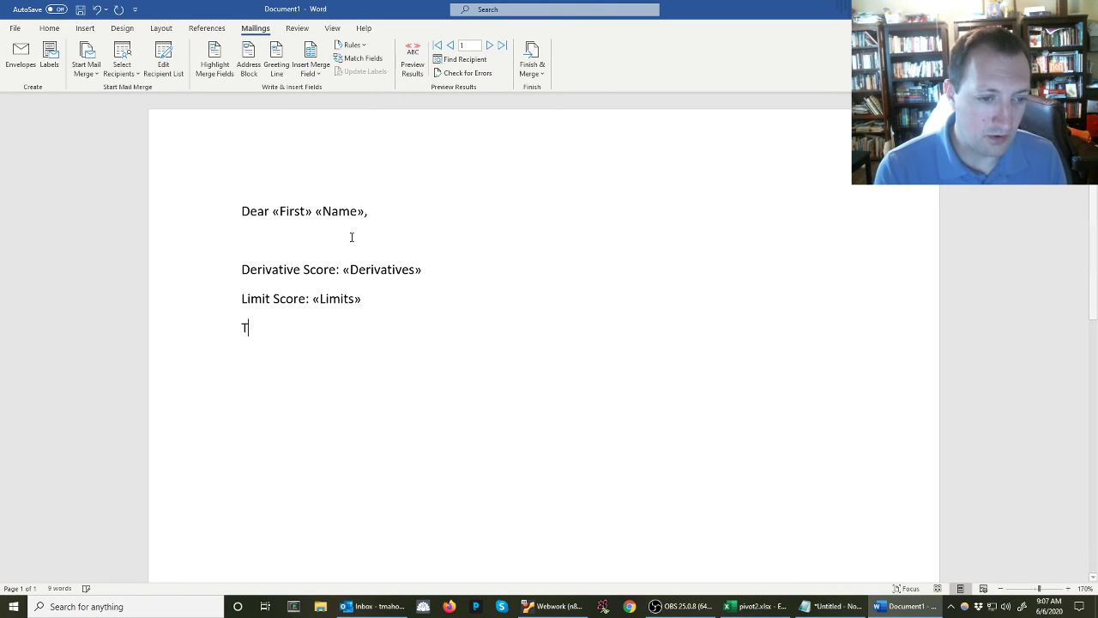
{"action": "key", "text": "BackSpace"}
{"action": "key", "text": "BackSpace"}
{"action": "type", "text": "Score:"}
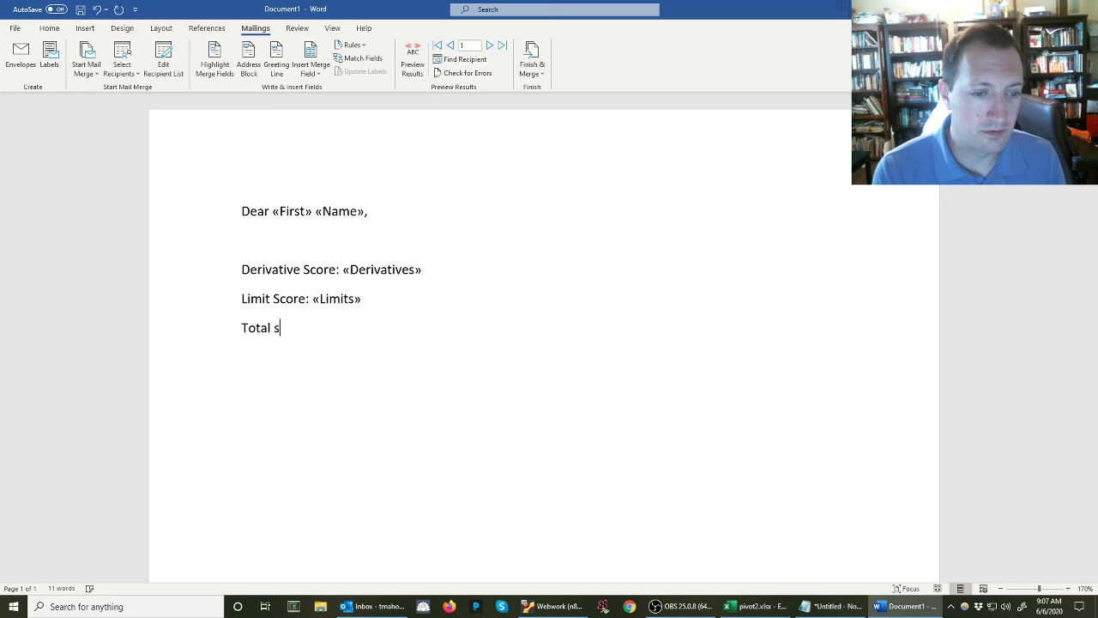
{"action": "left_click", "coordinate": [310, 69]}
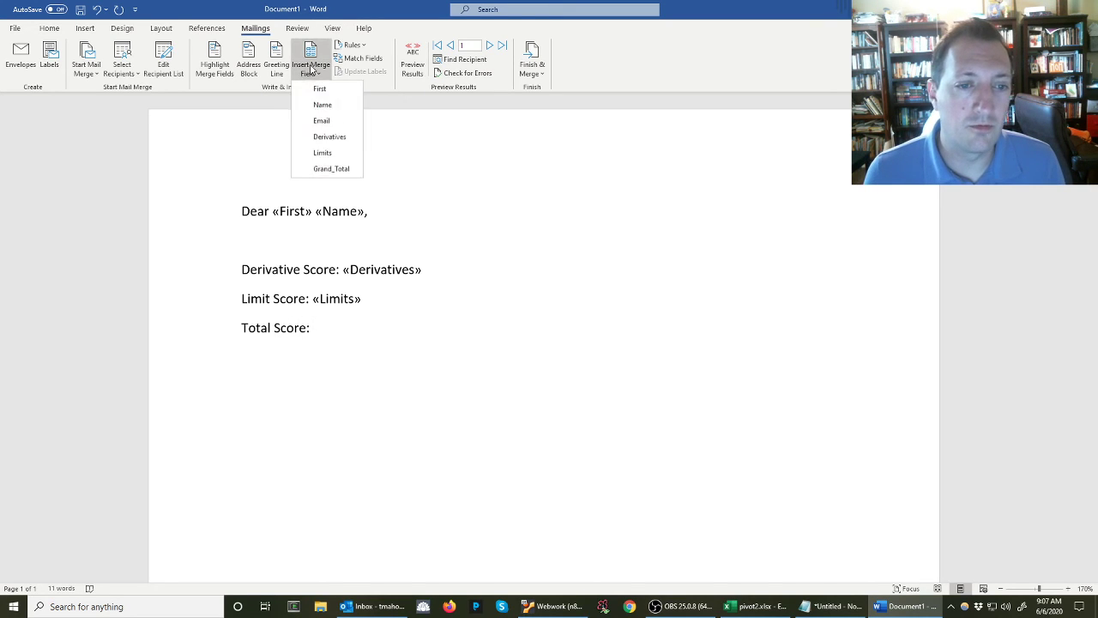
{"action": "left_click", "coordinate": [355, 171]}
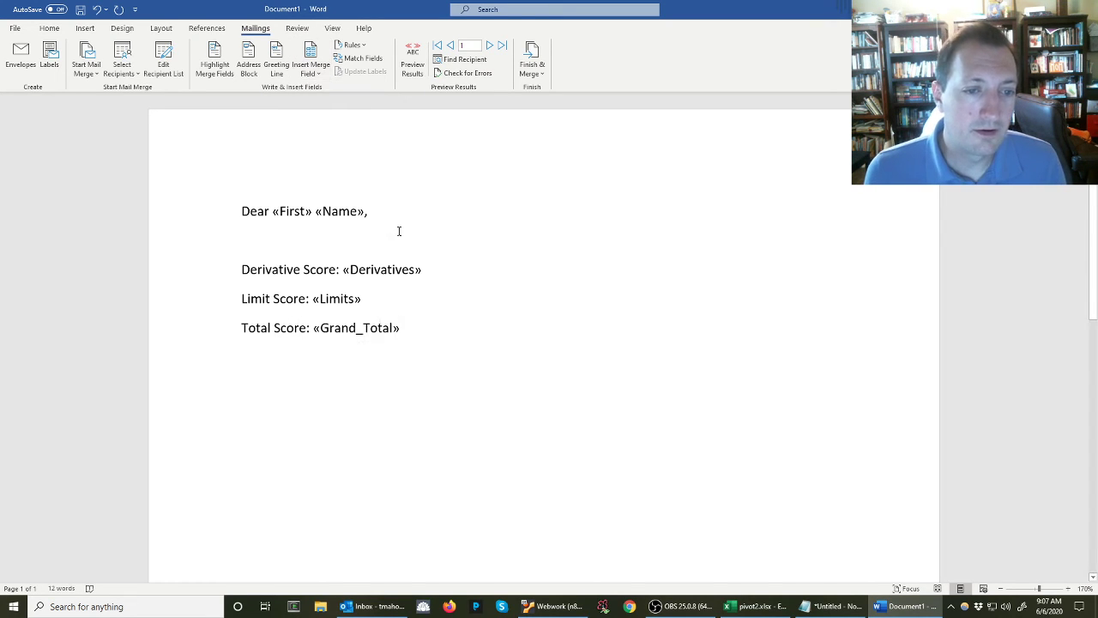
Set up an e-mail merge addressed by the Email field with the subject "Progress report (week 1)", and cancel it without sending
{"action": "left_click", "coordinate": [532, 69]}
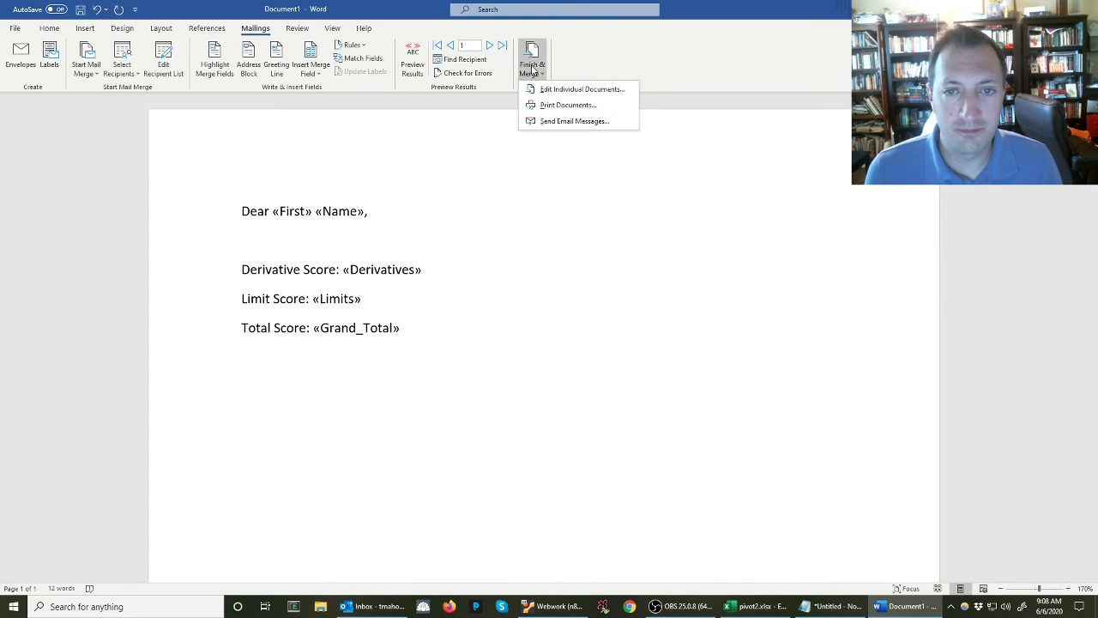
{"action": "left_click", "coordinate": [557, 122]}
{"action": "left_click", "coordinate": [546, 265]}
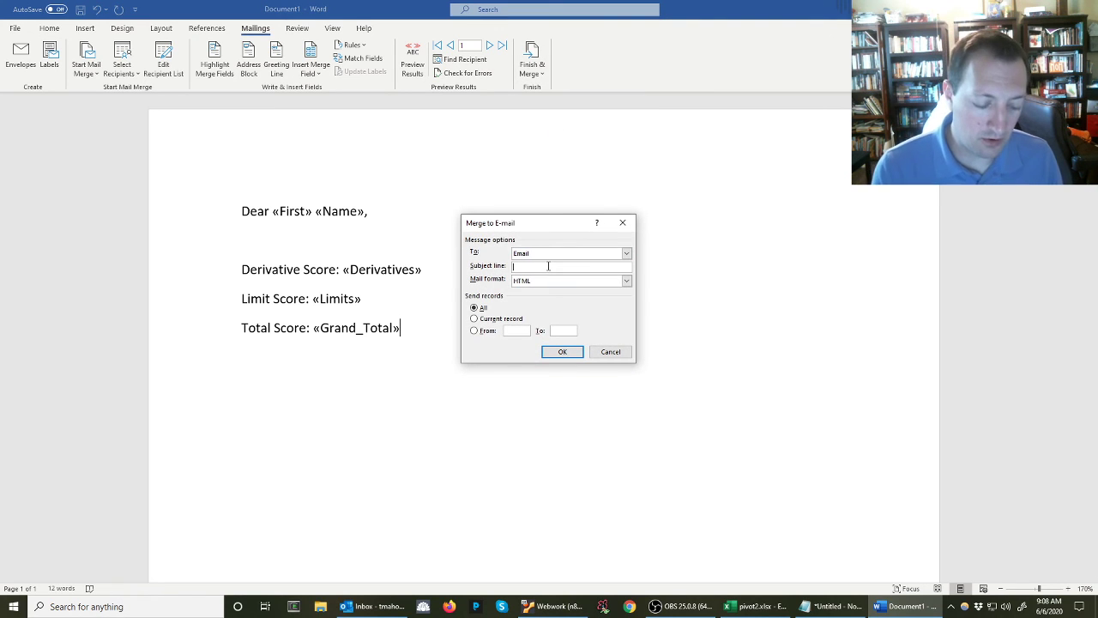
{"action": "type", "text": "Progress report"}
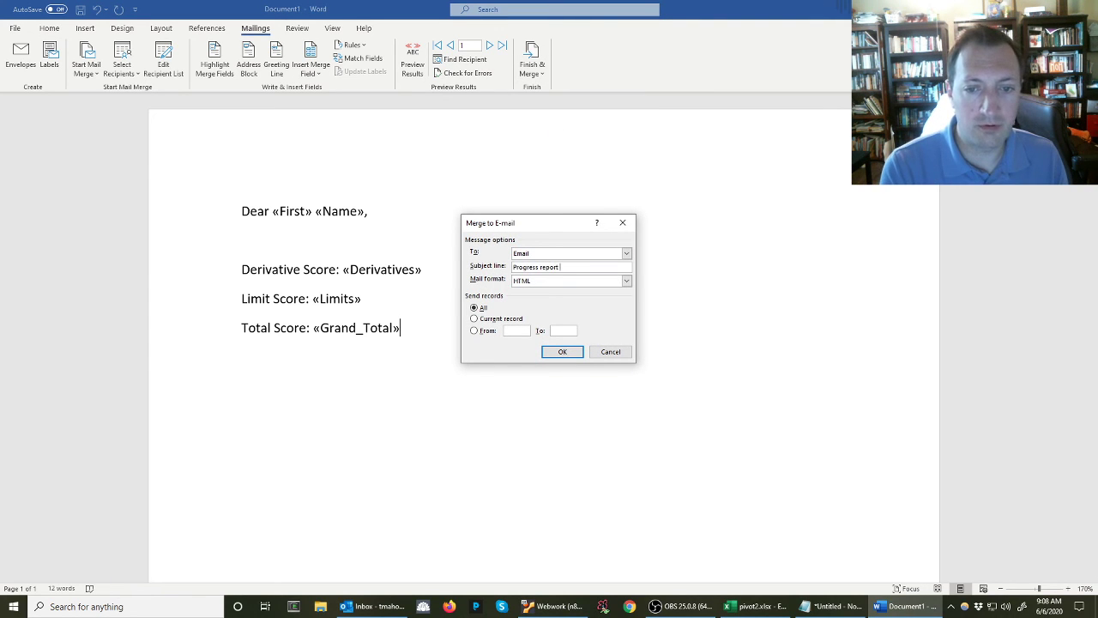
{"action": "type", "text": " ("}
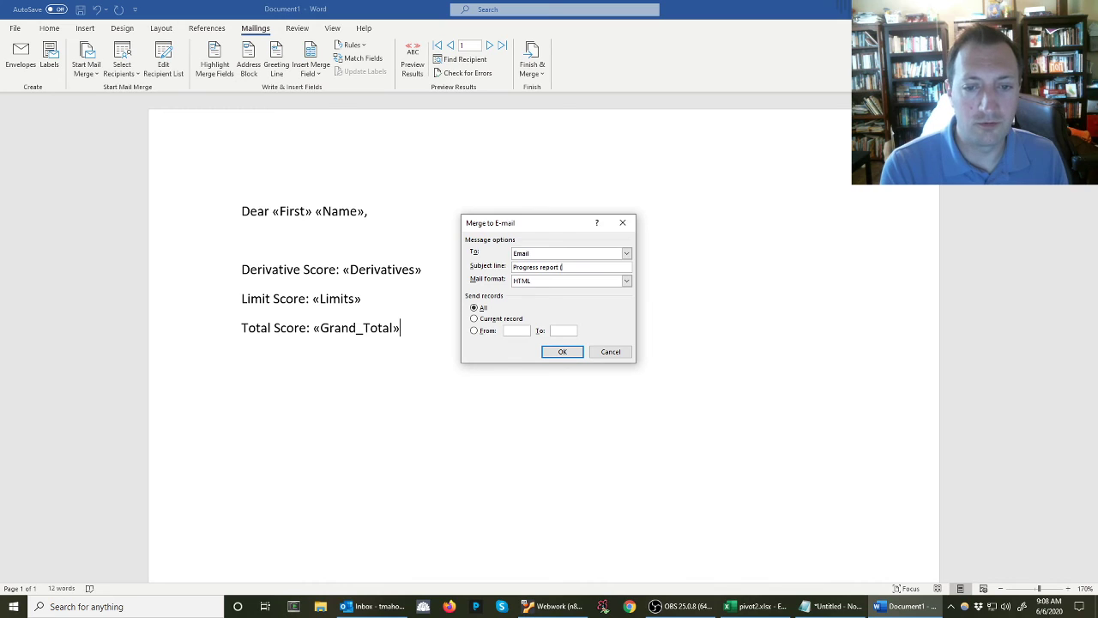
{"action": "type", "text": "week 1"}
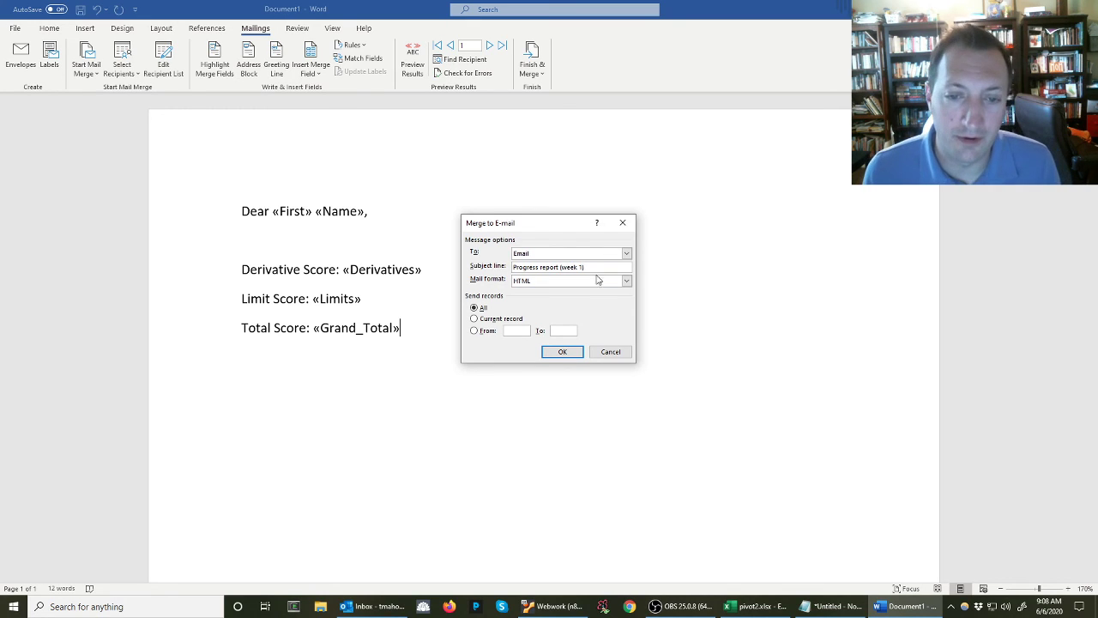
{"action": "left_click", "coordinate": [558, 256]}
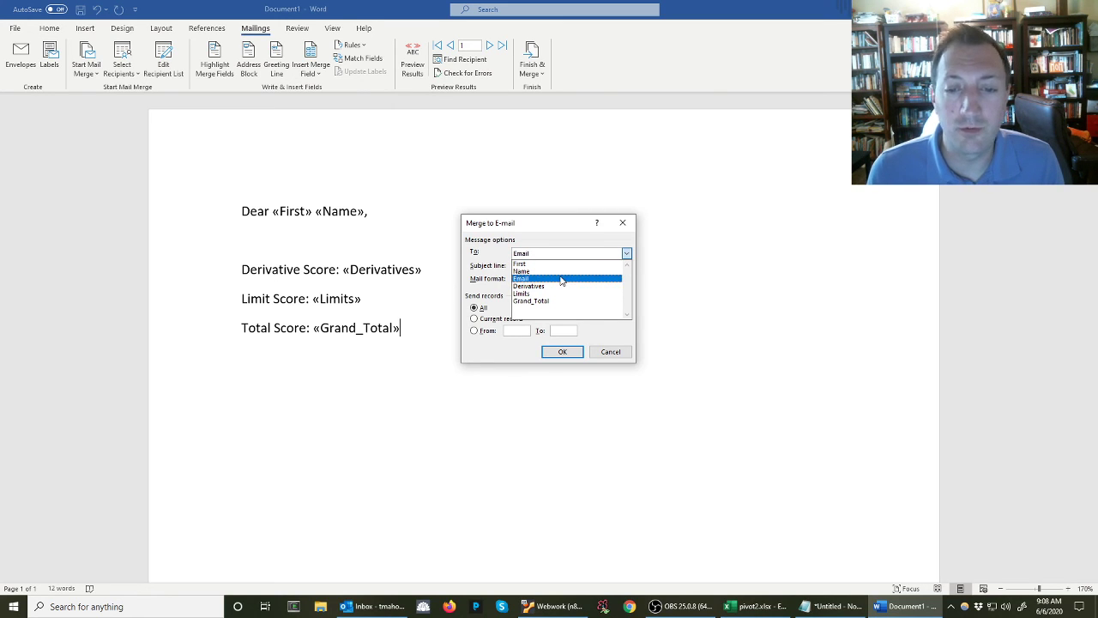
{"action": "left_click", "coordinate": [560, 279]}
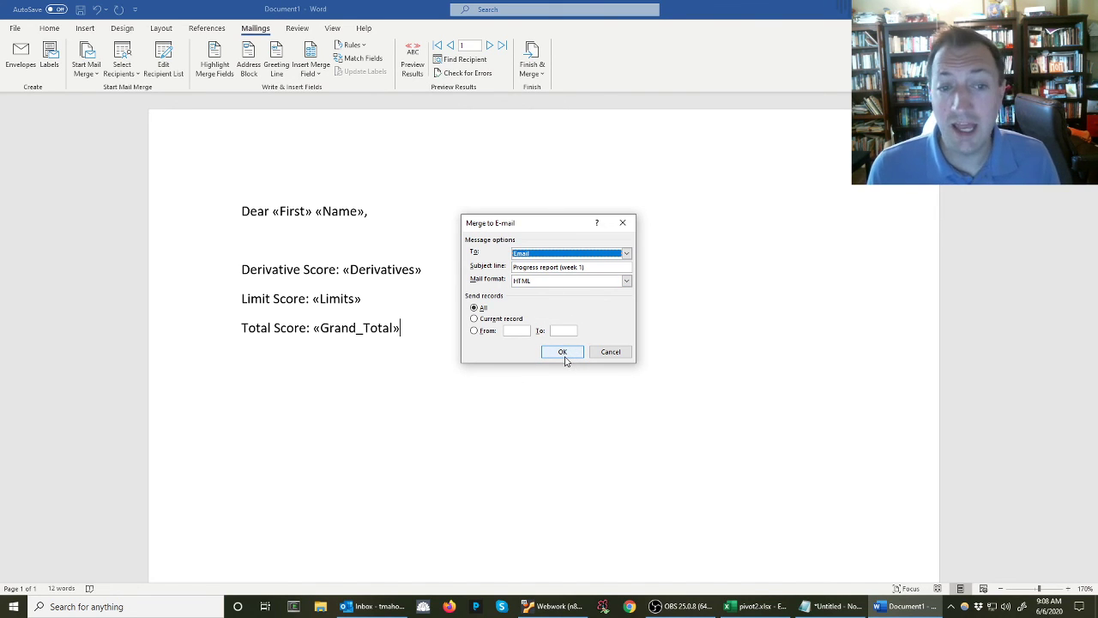
{"action": "left_click", "coordinate": [609, 353]}
Preview the merged letters, going through all recipients' records and back to the first one
{"action": "left_click", "coordinate": [415, 65]}
{"action": "left_click", "coordinate": [489, 45]}
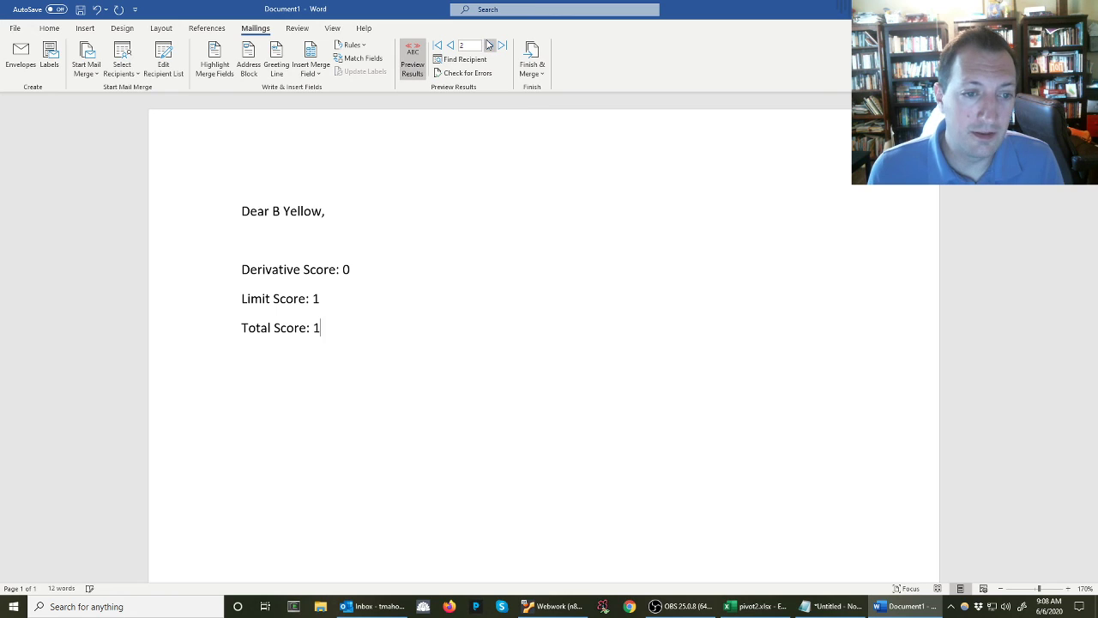
{"action": "left_click", "coordinate": [489, 45]}
{"action": "left_click", "coordinate": [489, 45]}
{"action": "left_click", "coordinate": [489, 44]}
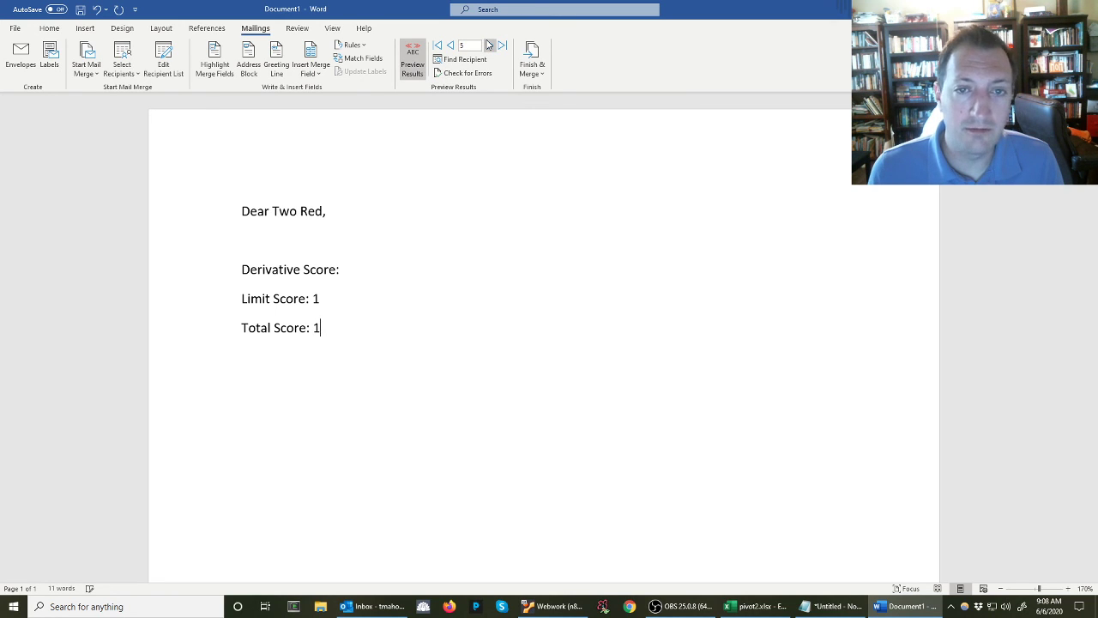
{"action": "left_click", "coordinate": [450, 46]}
{"action": "left_click", "coordinate": [450, 46]}
{"action": "left_click", "coordinate": [450, 46]}
{"action": "left_click", "coordinate": [449, 45]}
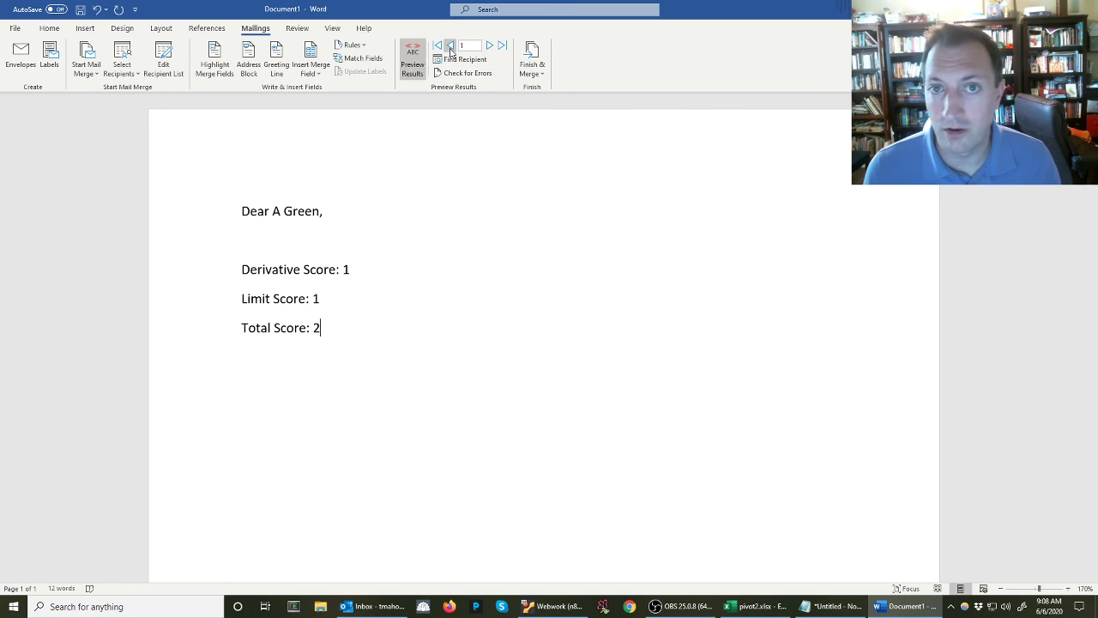
Fill in the e-mail merge options with the subject "Progress Report" for all records, and cancel without sending
{"action": "left_click", "coordinate": [531, 58]}
{"action": "left_click", "coordinate": [549, 120]}
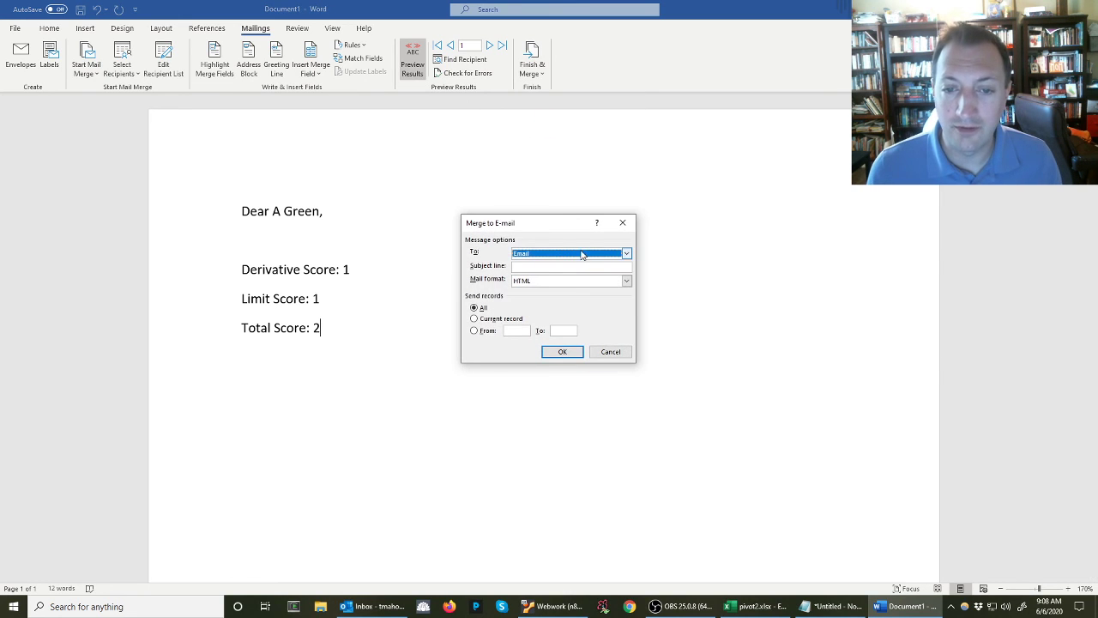
{"action": "left_click", "coordinate": [563, 267]}
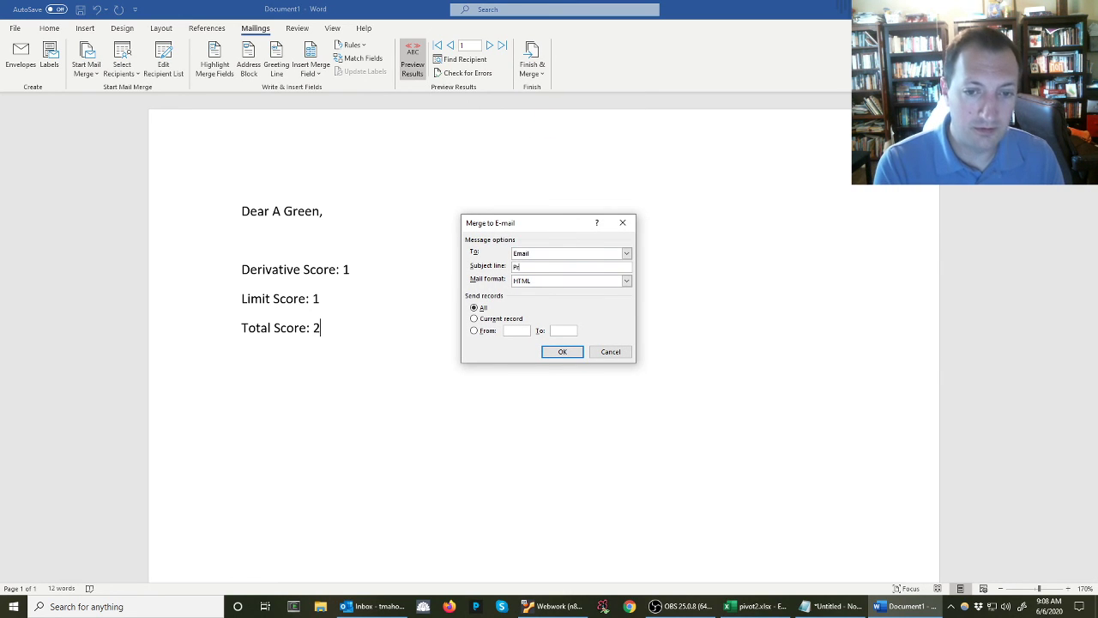
{"action": "type", "text": "Progress R"}
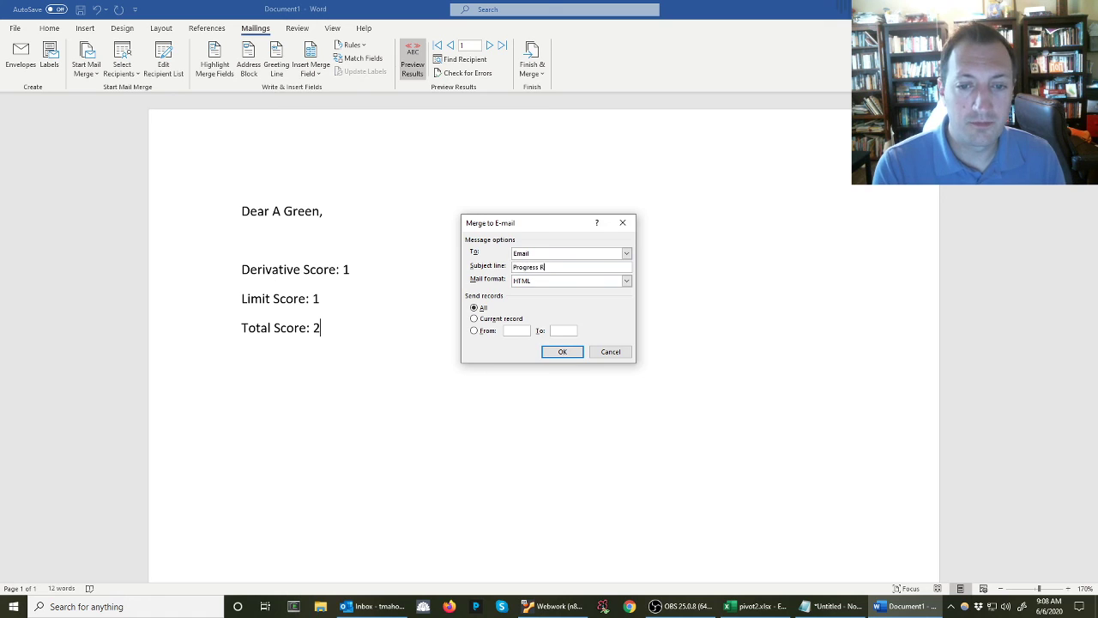
{"action": "type", "text": "eport"}
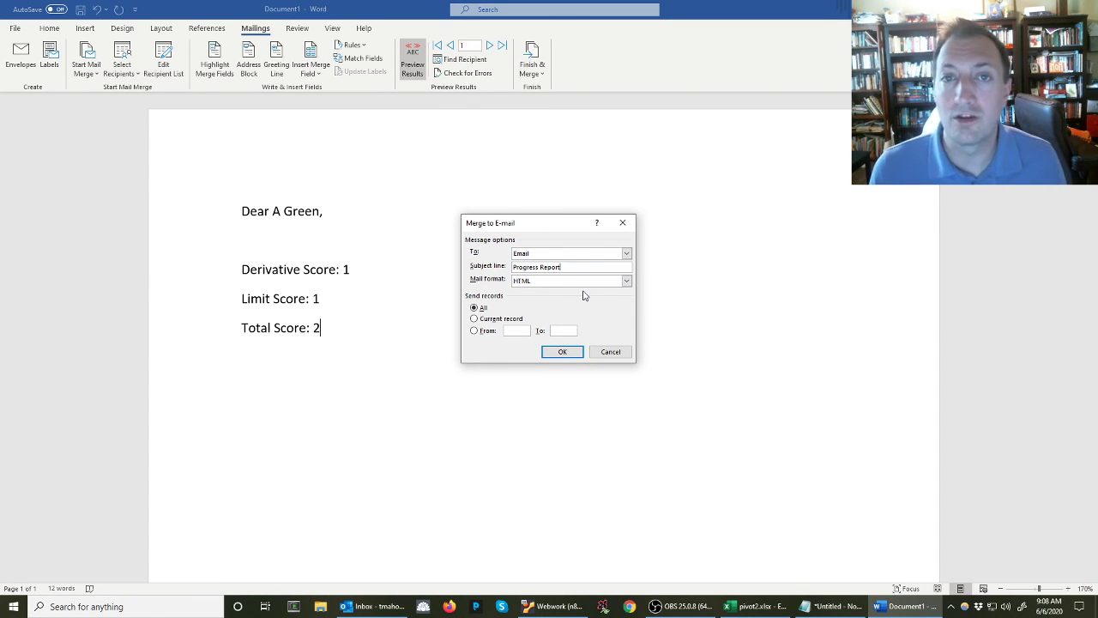
{"action": "left_click", "coordinate": [608, 355]}
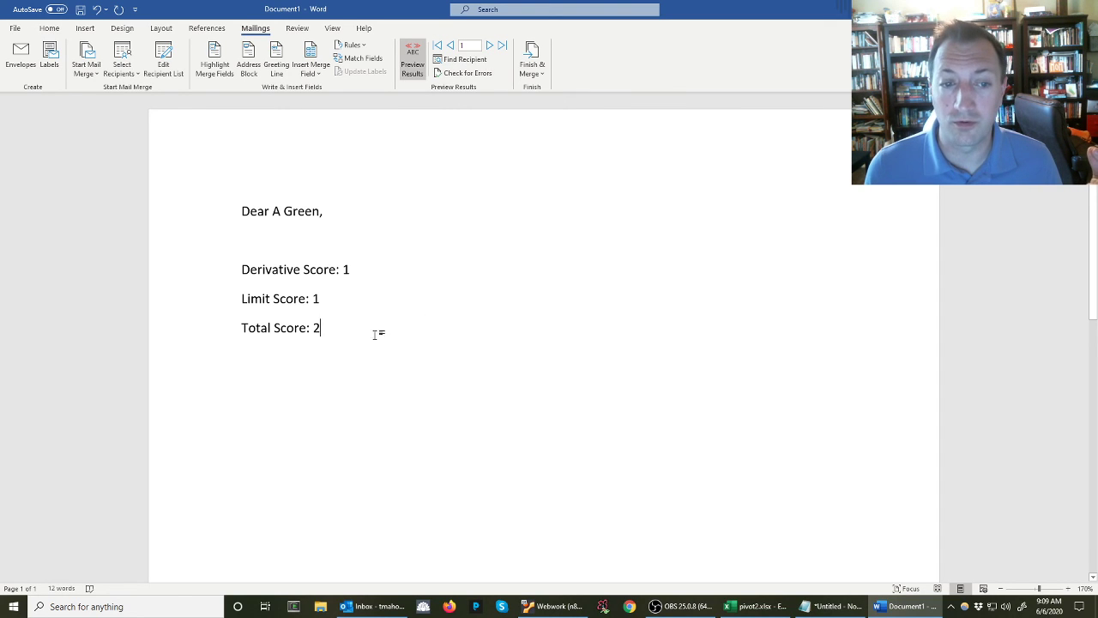
Examine the merged Derivative and Limit score values in the first recipient's letter
{"action": "left_click", "coordinate": [346, 271]}
{"action": "double_click", "coordinate": [347, 270]}
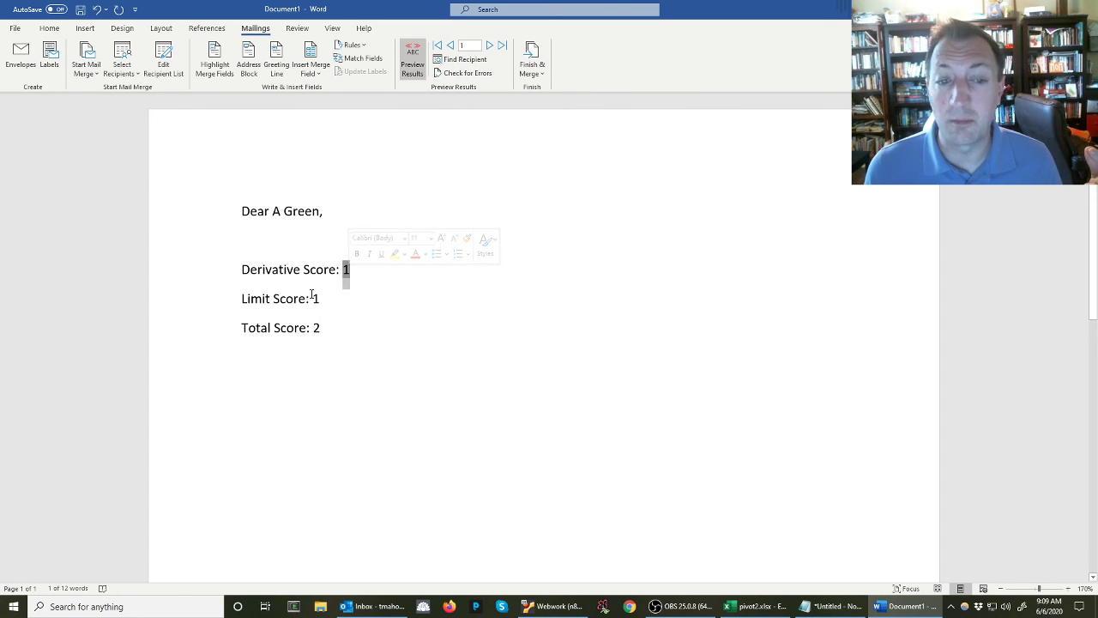
{"action": "double_click", "coordinate": [315, 298]}
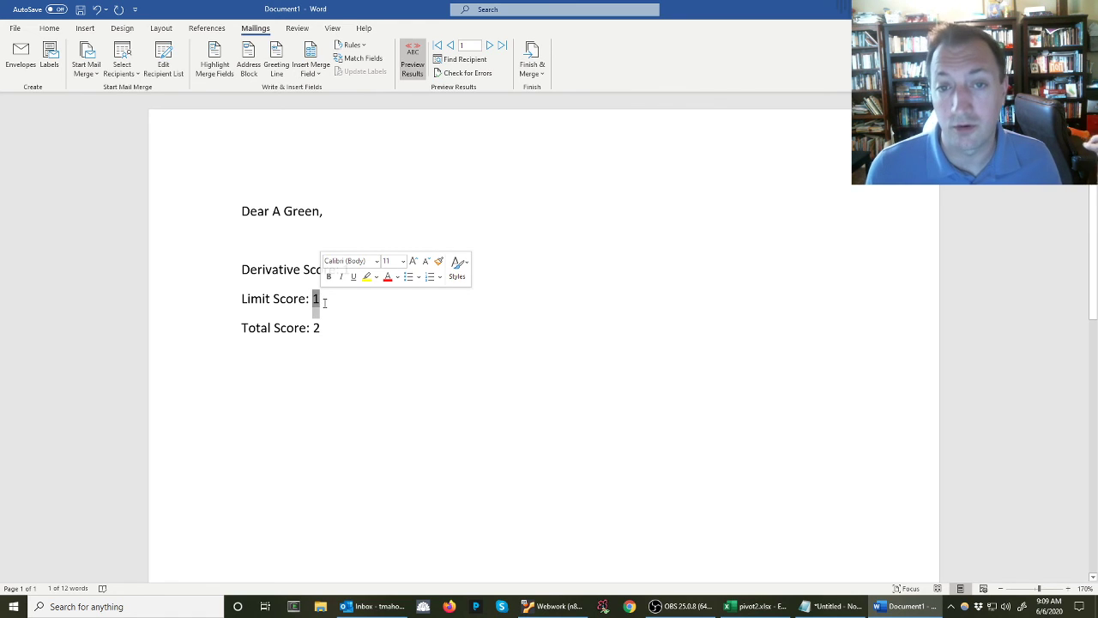